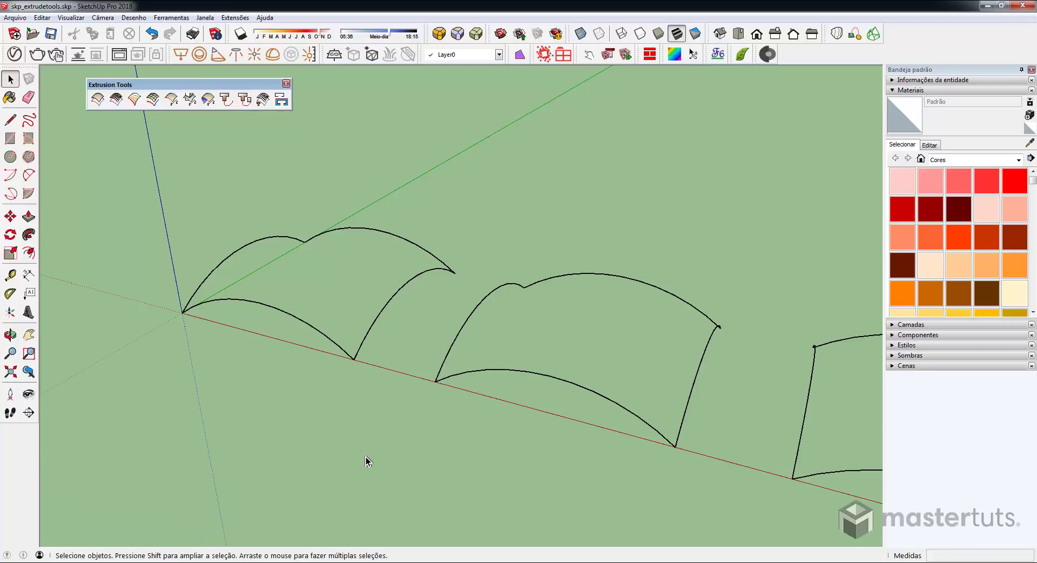
Run Extrude Edges by Rails on the first curve set, using its left arc as profile, bottom and top arcs as rails, and right arc as melding profile
click(254, 302)
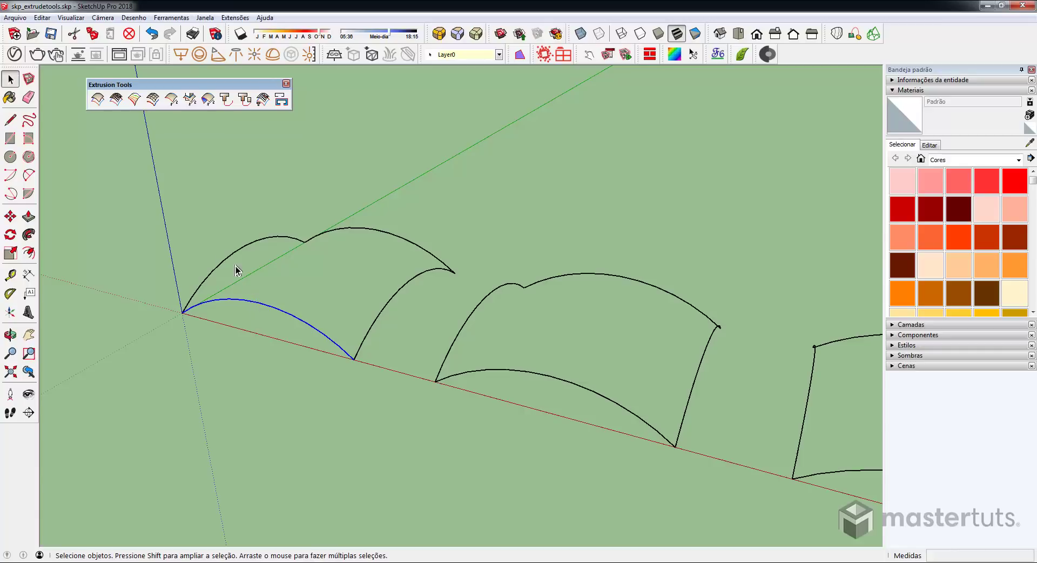
click(268, 258)
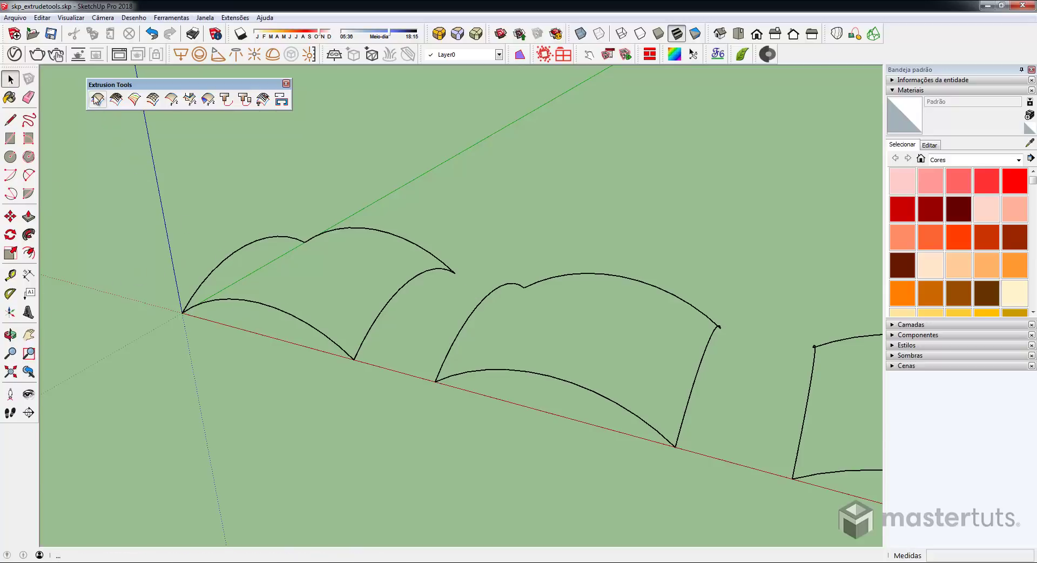
click(97, 100)
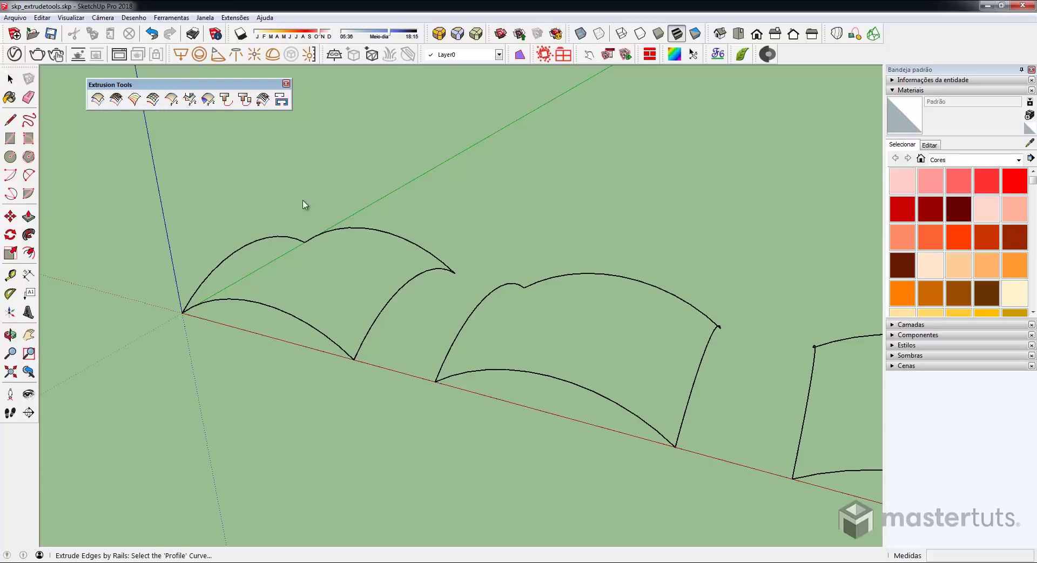
click(239, 254)
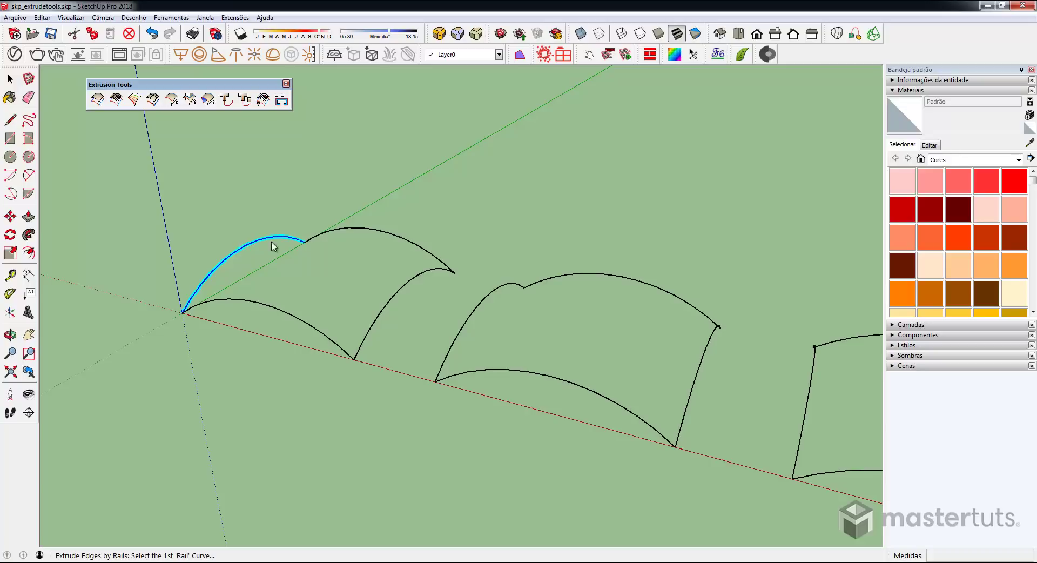
click(262, 306)
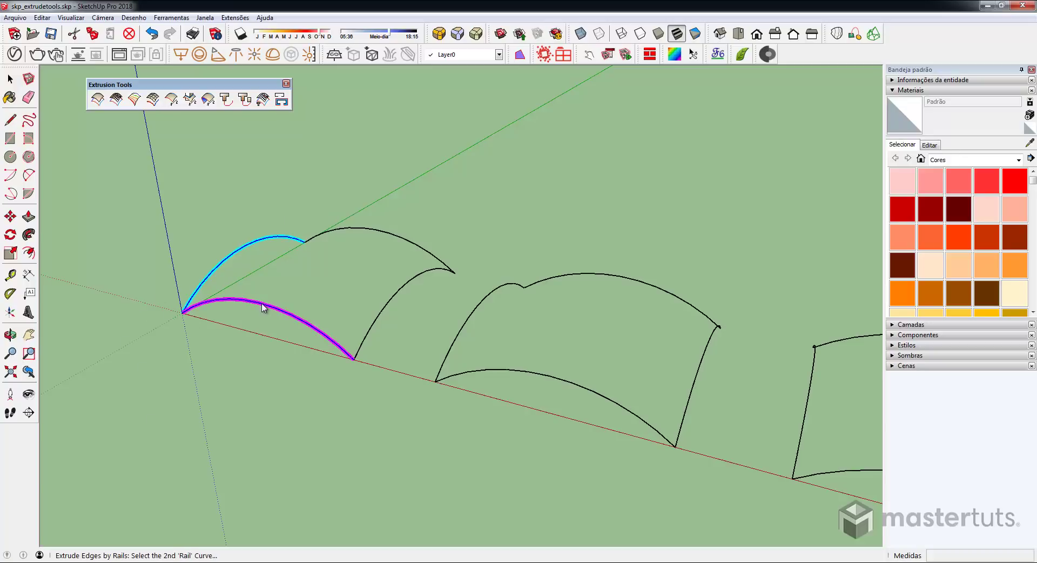
click(358, 229)
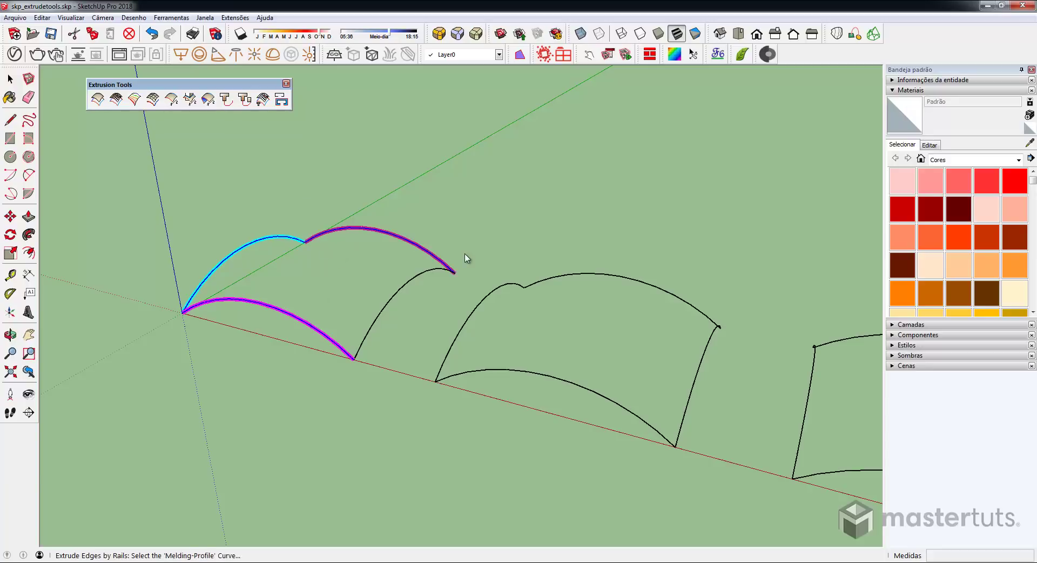
click(399, 294)
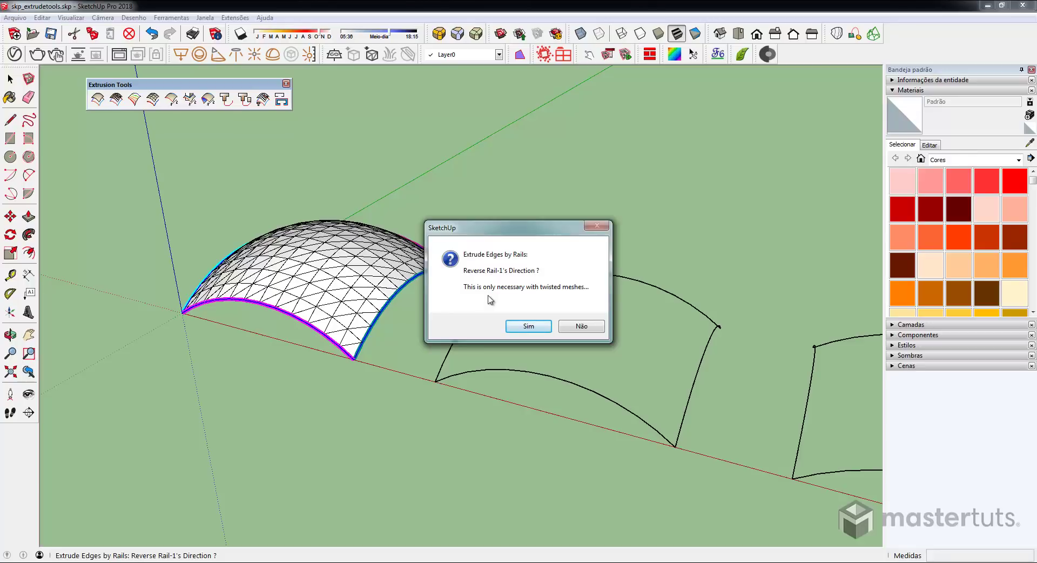
Finish the rail surface without reversing rail 1 or the faces, removing the mesh's diagonal edges and keeping the original curves
click(580, 327)
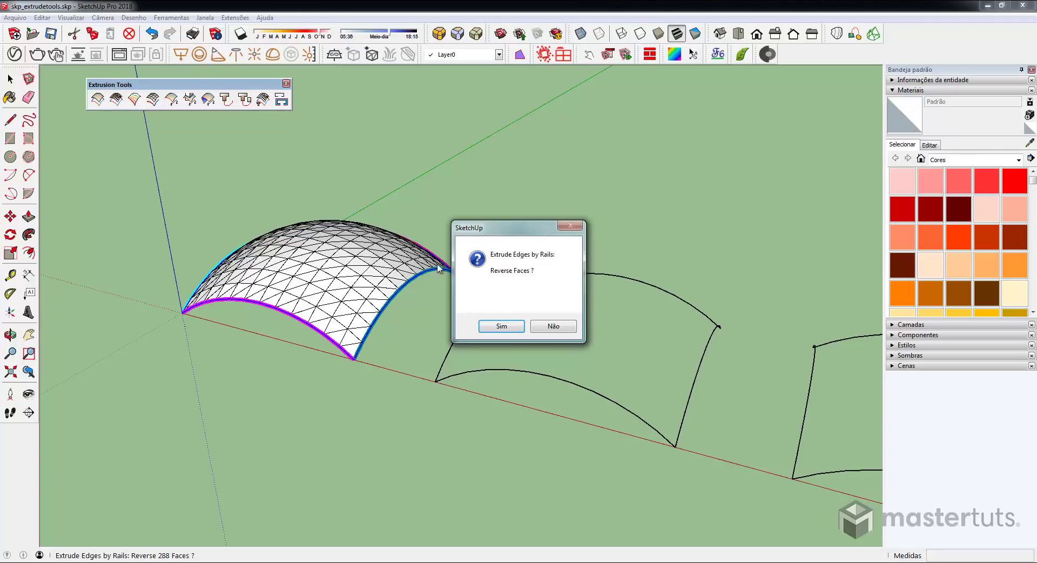
click(553, 328)
click(512, 327)
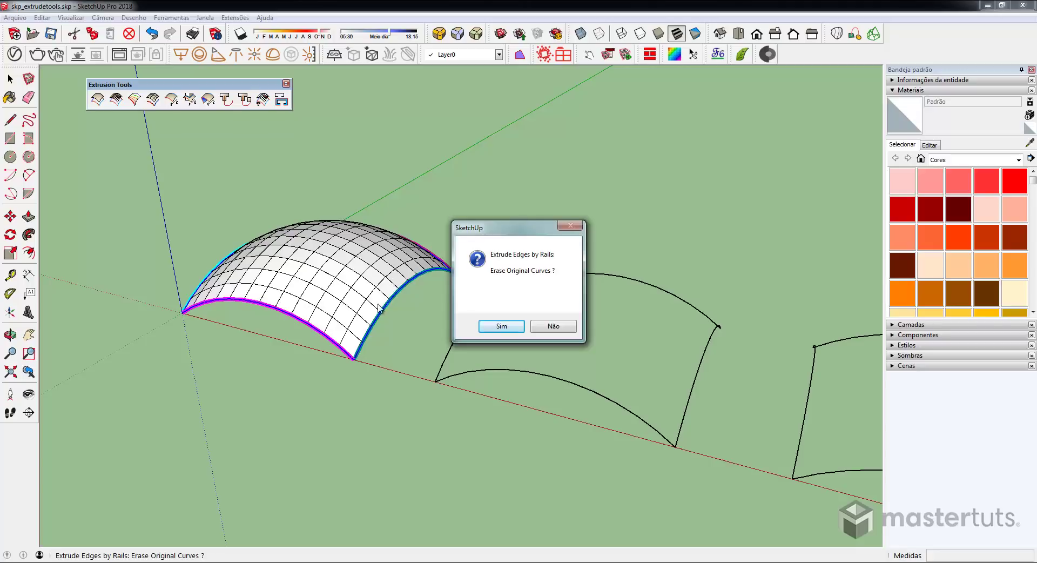
click(545, 326)
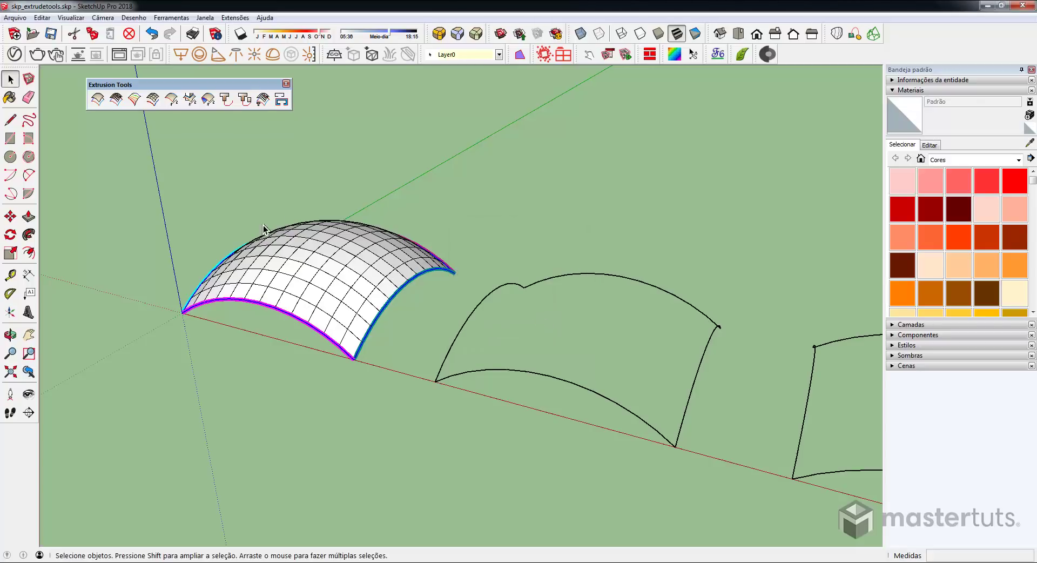
Start Extrude Edges by Rails To Lattice on the second curve set: left arc as profile, bottom and top arcs as rails, right arc as melding profile
middle_drag(280, 259, 286, 424)
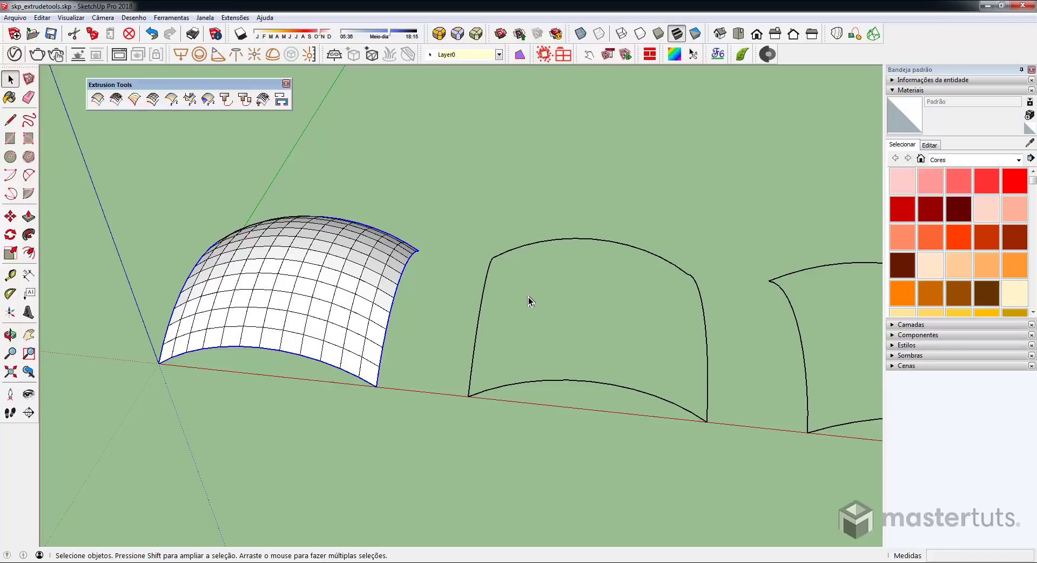
shift+middle_drag(574, 294, 397, 285)
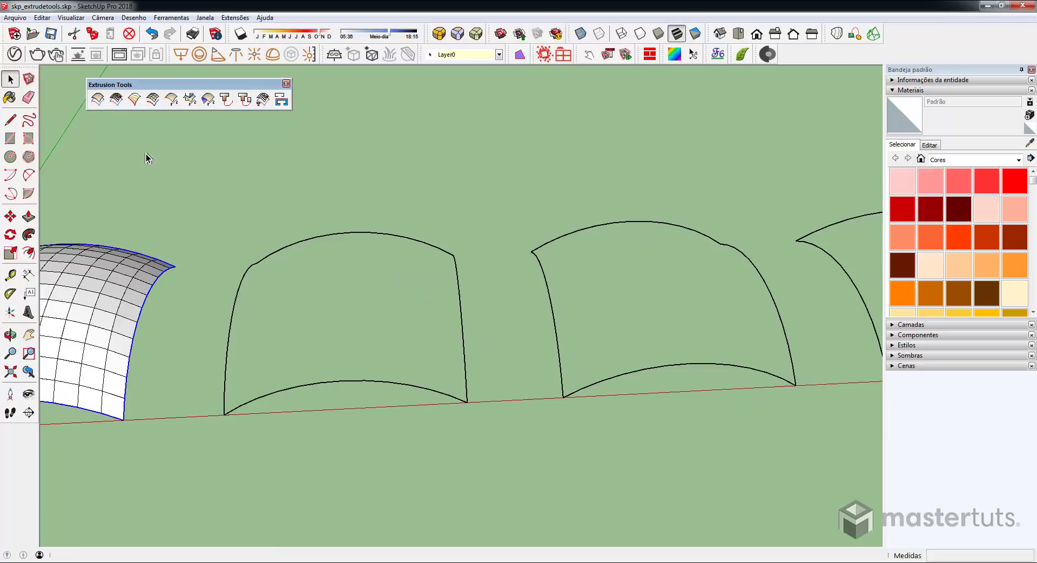
click(116, 99)
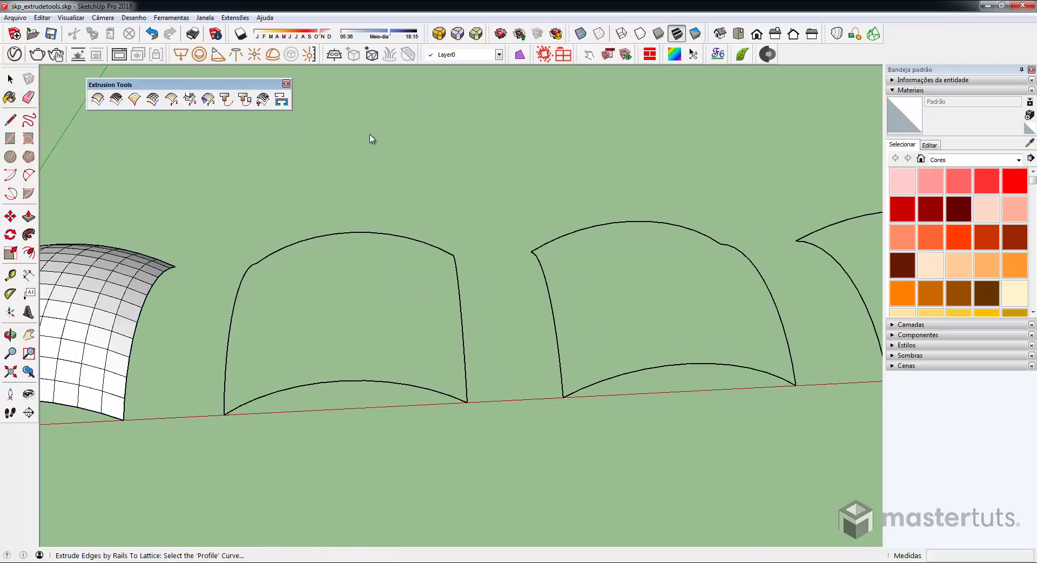
click(229, 339)
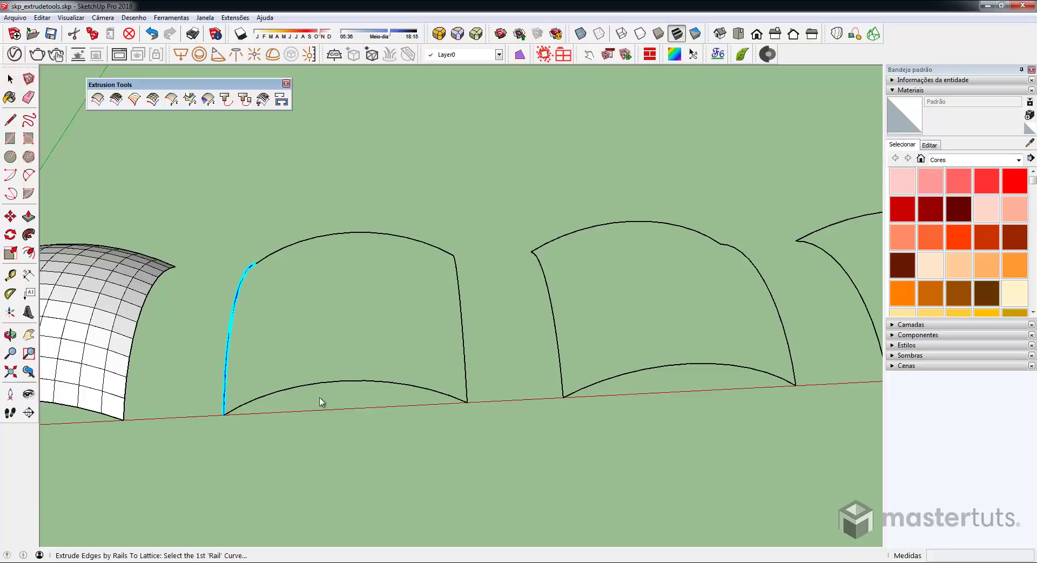
click(348, 382)
click(355, 233)
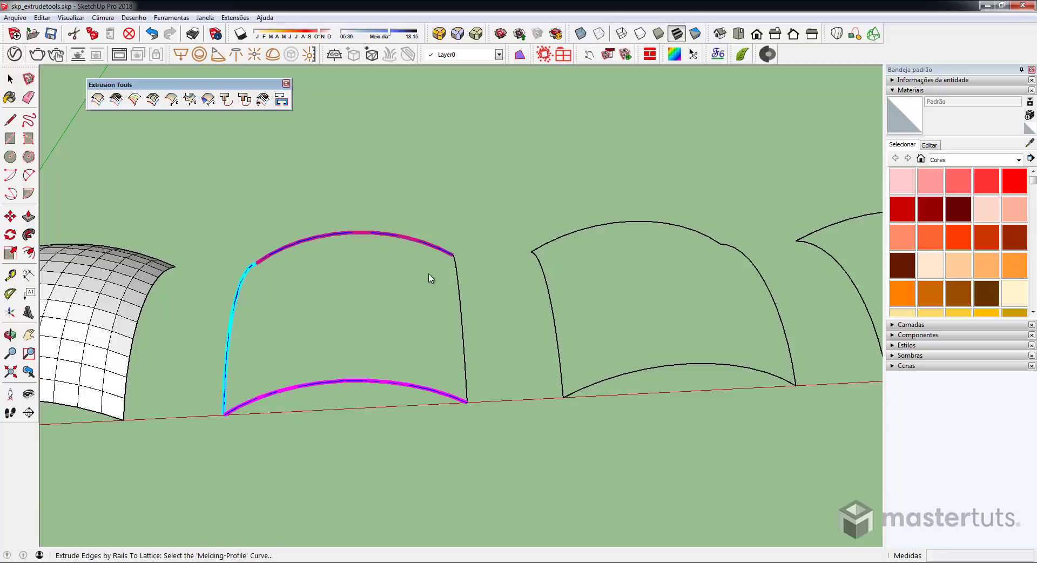
click(462, 314)
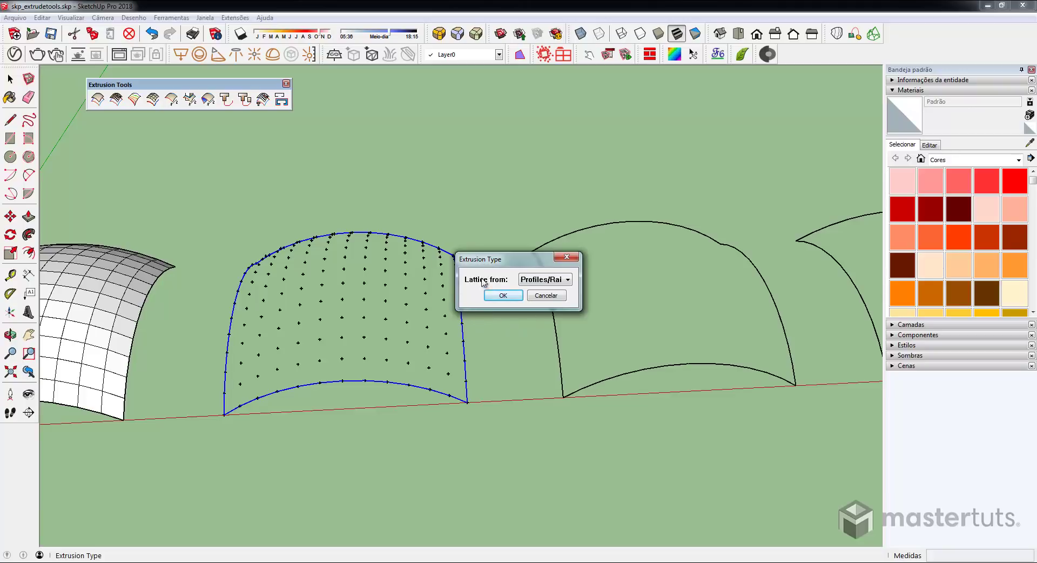
Generate the second curve set's lattice from Profiles and keep its original curves
click(542, 280)
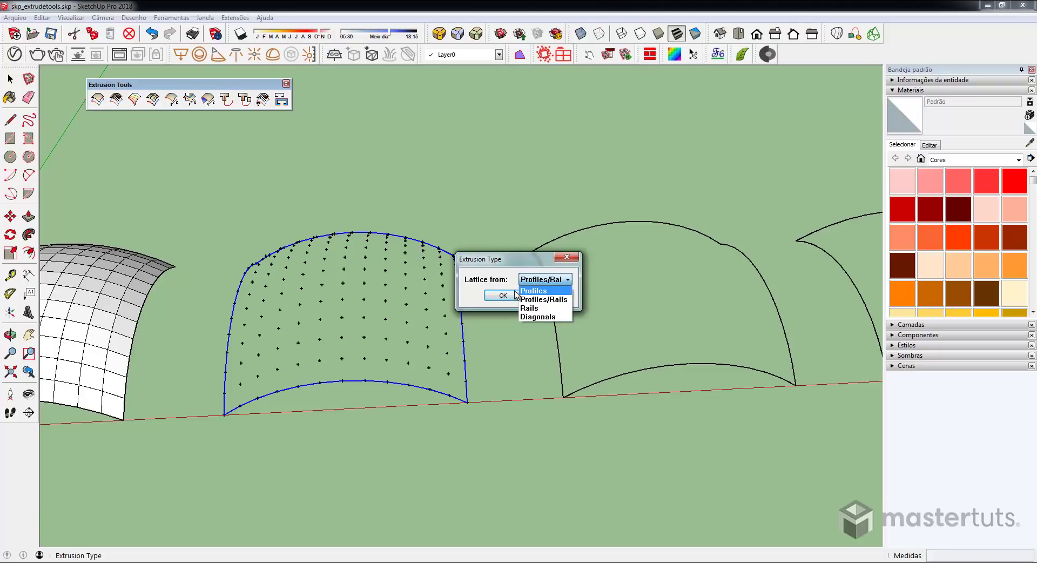
click(554, 290)
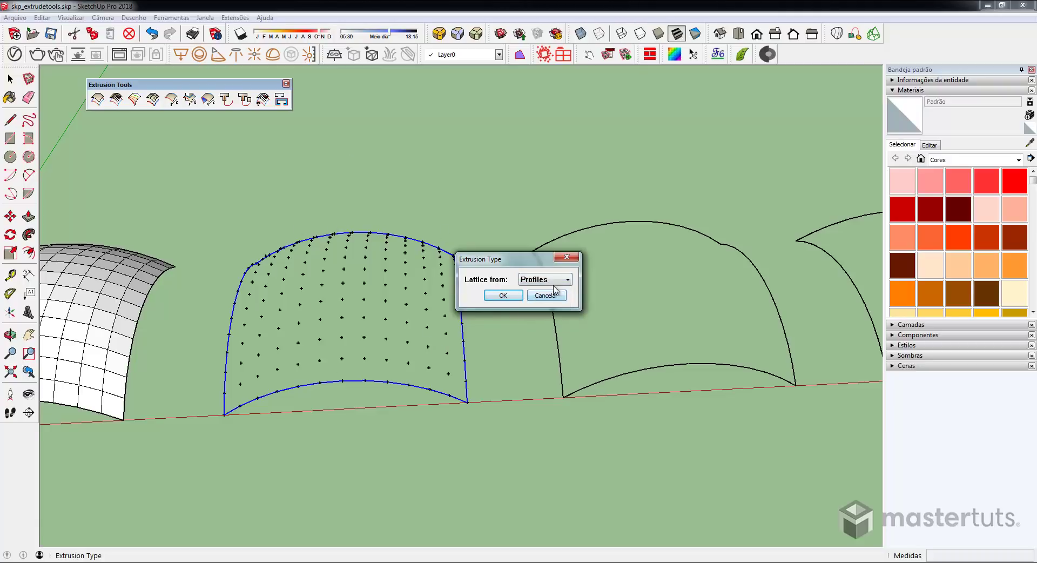
click(491, 298)
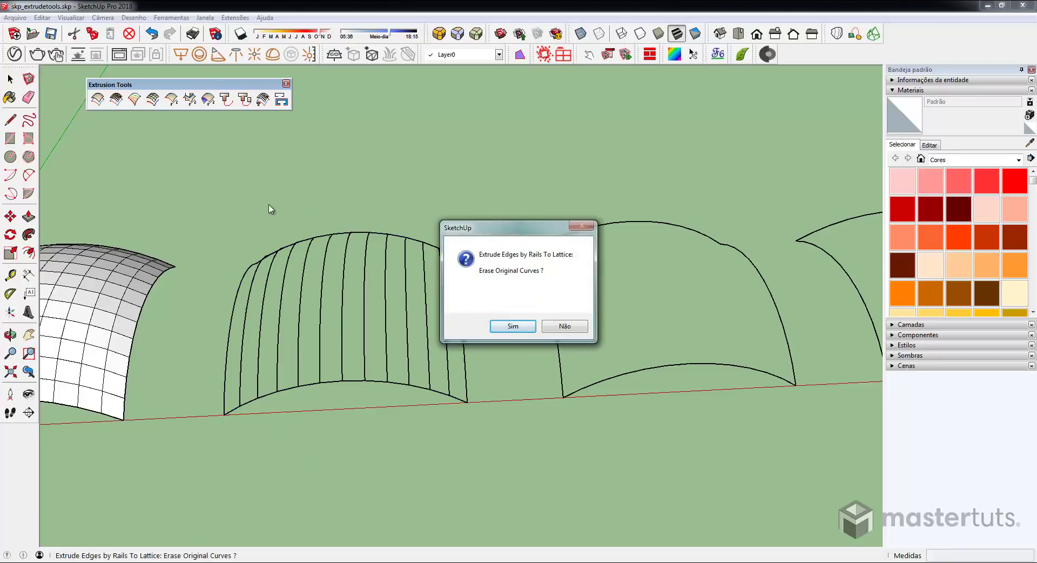
click(555, 330)
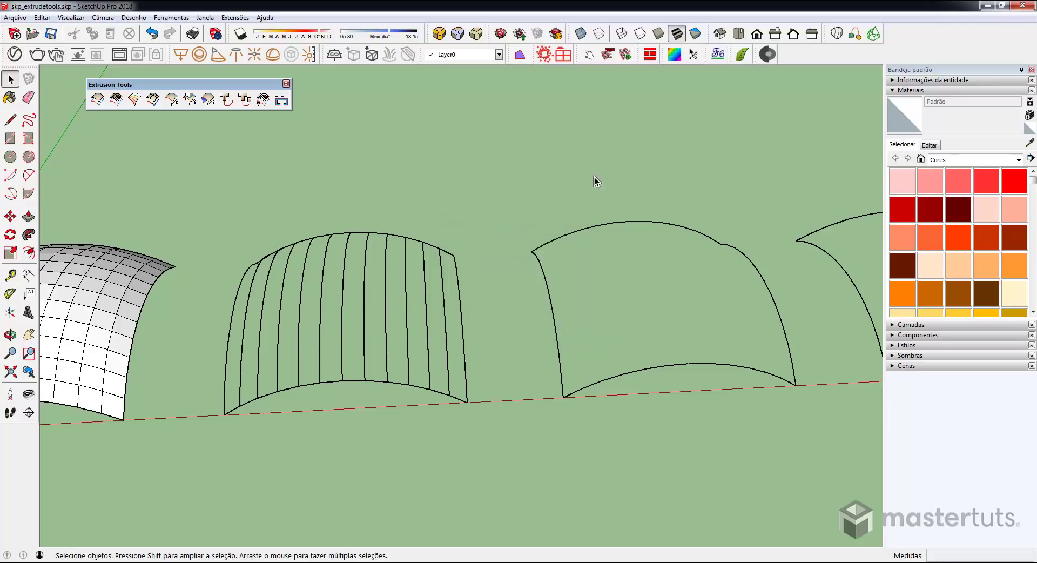
Start Extrude Edges by Rails To Lattice on the third curve set: left arc as profile, bottom and top arcs as rails, right arc as melding profile
click(116, 99)
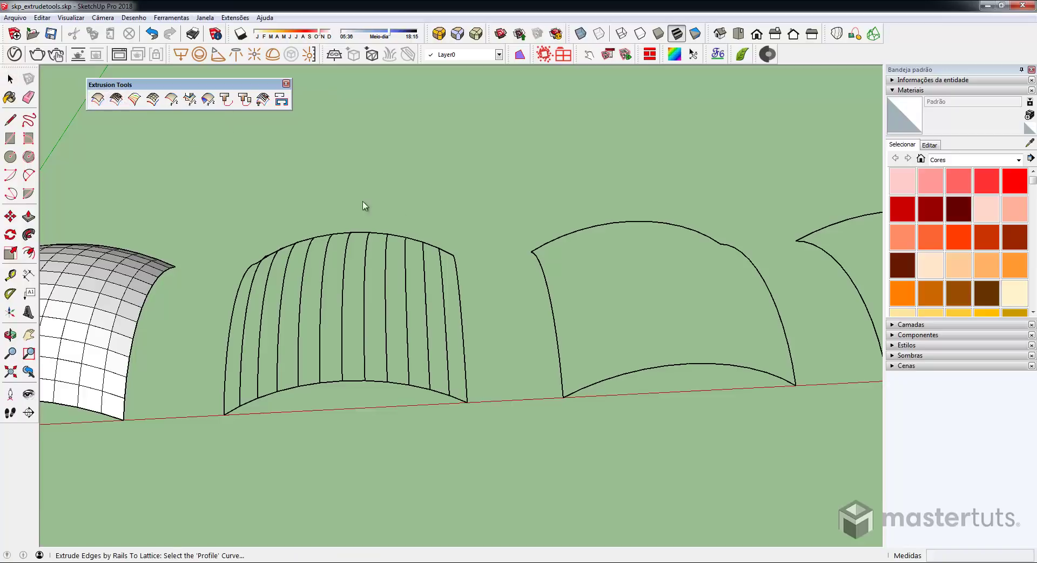
click(554, 312)
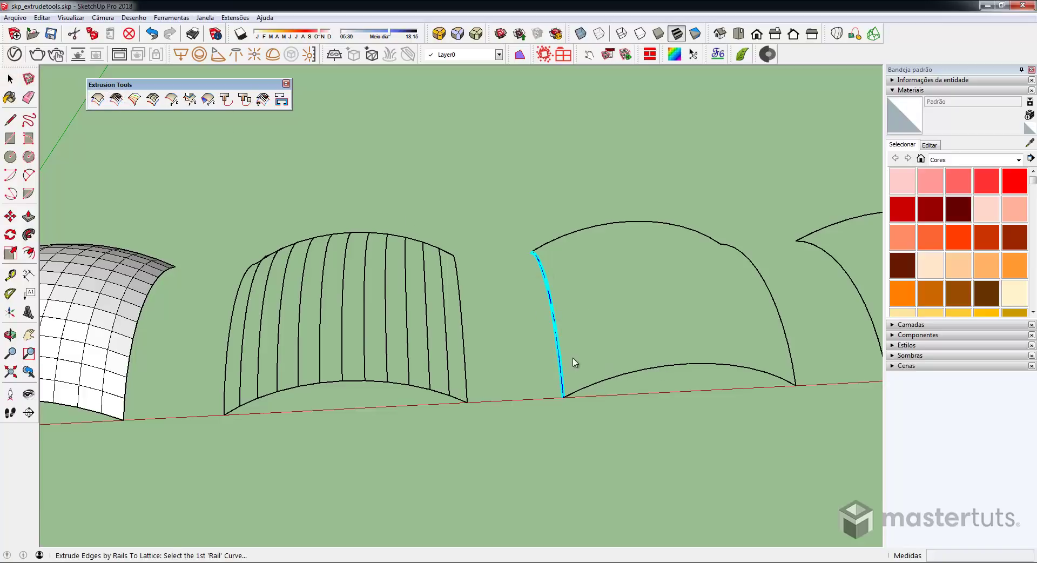
click(672, 367)
click(609, 223)
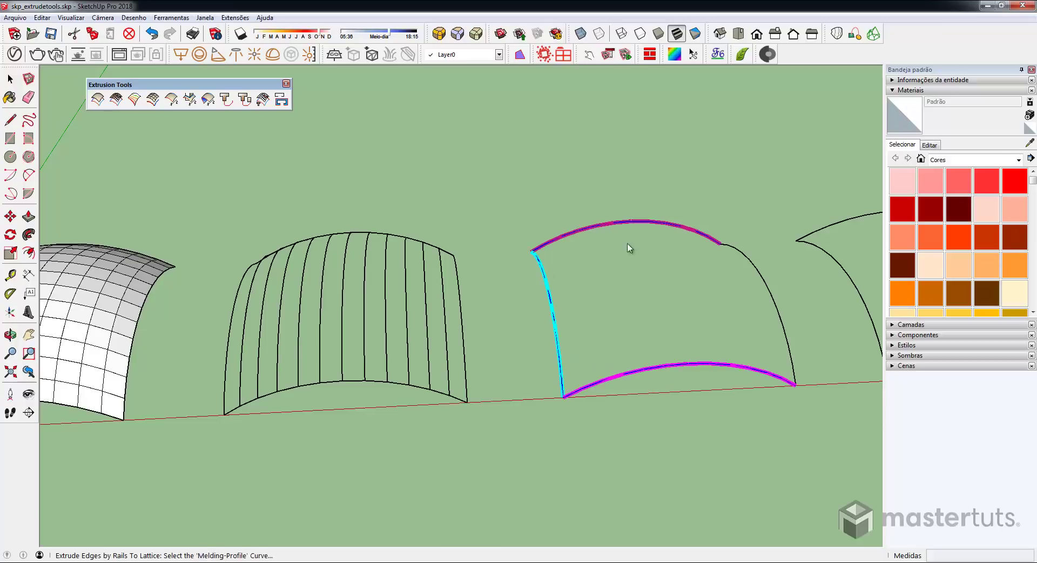
click(769, 299)
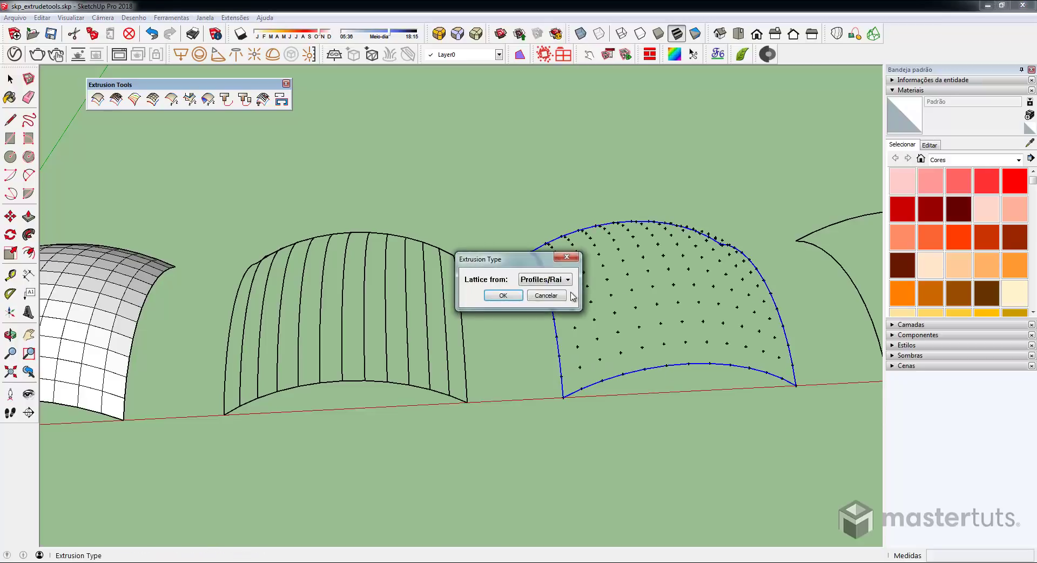
Generate the third curve set's lattice from Profiles/Rails as Lines, keeping the original curves
click(556, 286)
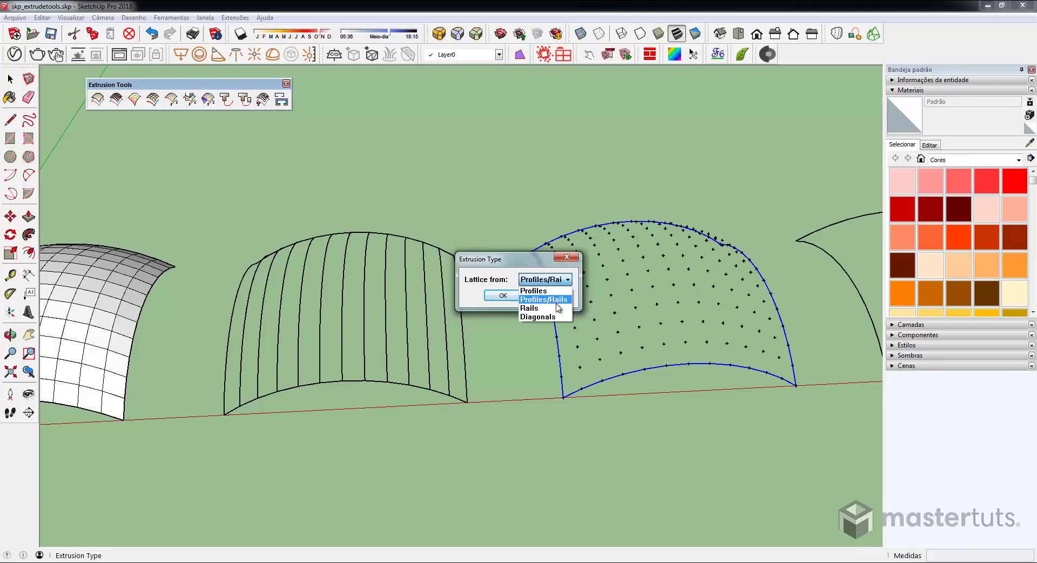
click(556, 299)
click(507, 298)
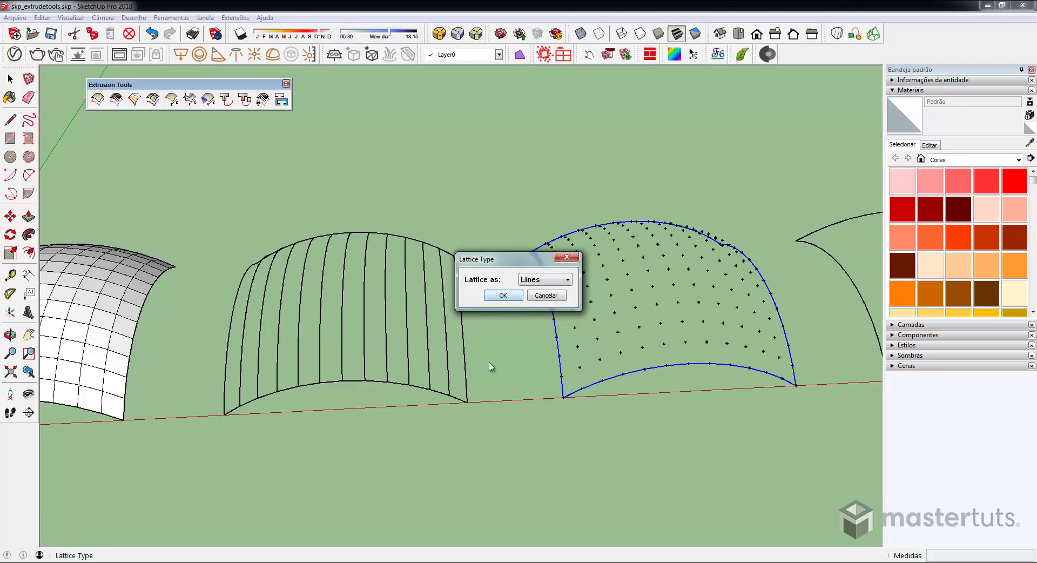
click(540, 283)
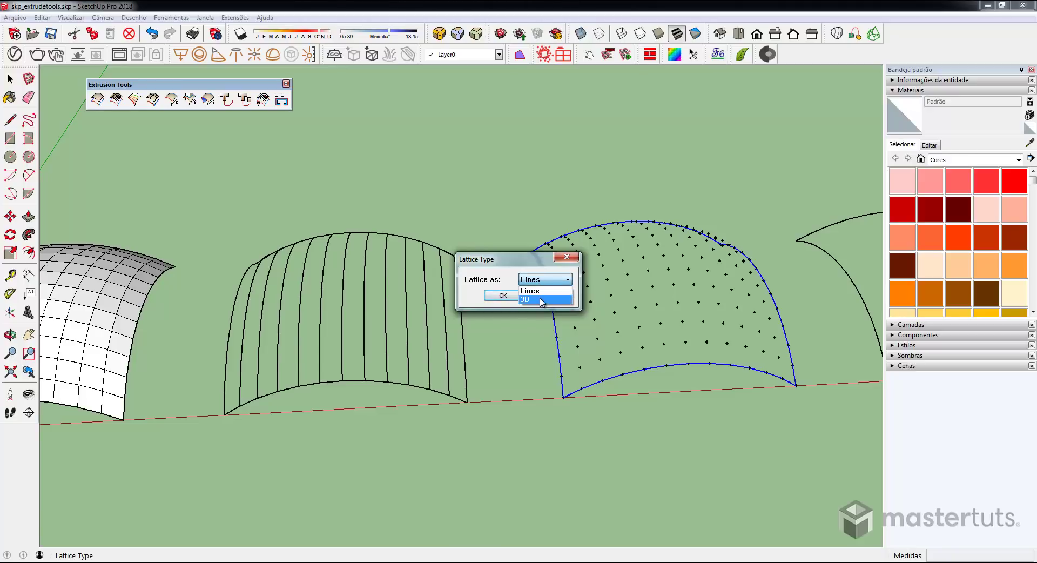
click(523, 290)
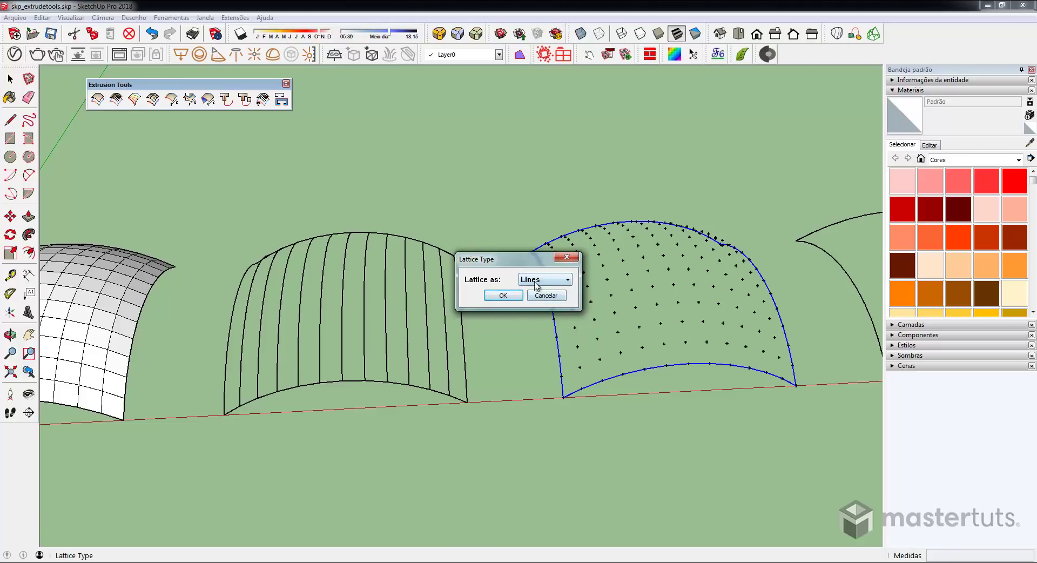
click(503, 297)
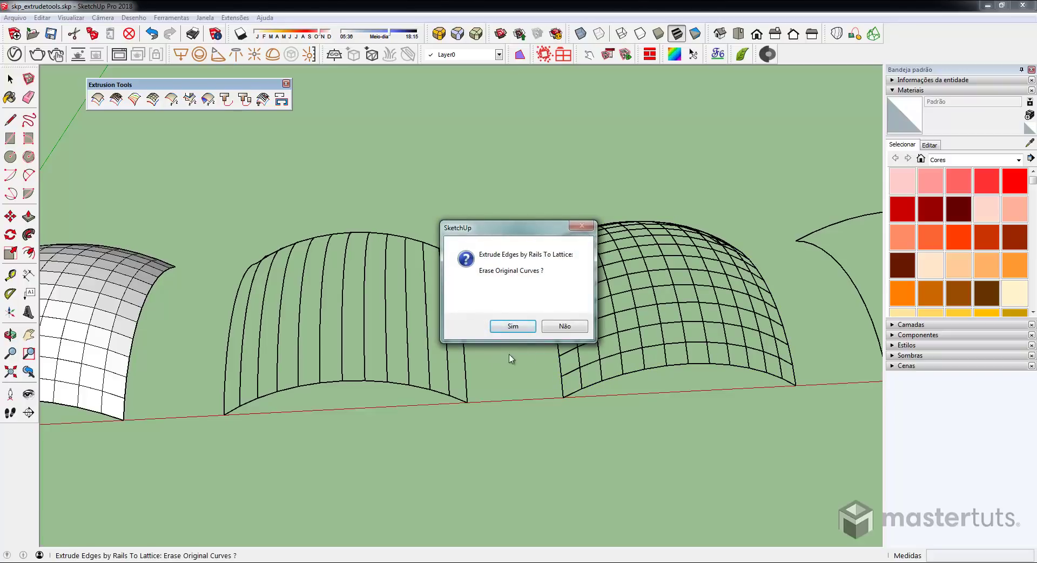
click(564, 326)
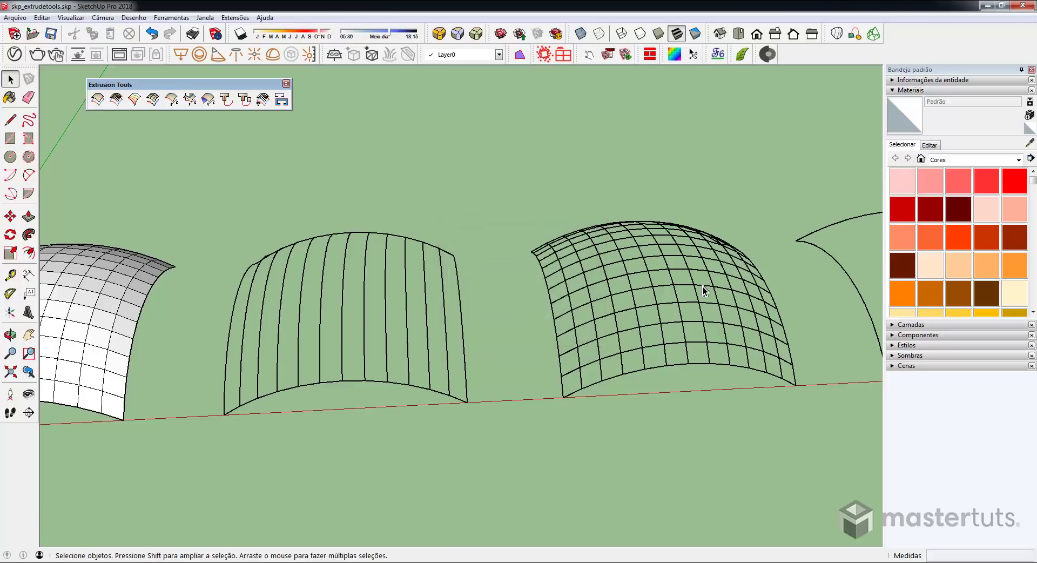
Start Extrude Edges by Rails To Lattice on the fourth curve set: left arc as profile, top and bottom arcs as rails, right arc as melding profile
mouse_move(694, 290)
middle_down()
mouse_move(664, 467)
mouse_move(687, 344)
mouse_move(504, 331)
mouse_move(425, 203)
mouse_move(658, 335)
mouse_move(759, 336)
mouse_move(655, 340)
mouse_move(620, 355)
mouse_move(509, 313)
mouse_move(801, 325)
mouse_move(594, 232)
mouse_move(643, 232)
mouse_move(562, 293)
mouse_move(456, 259)
middle_up()
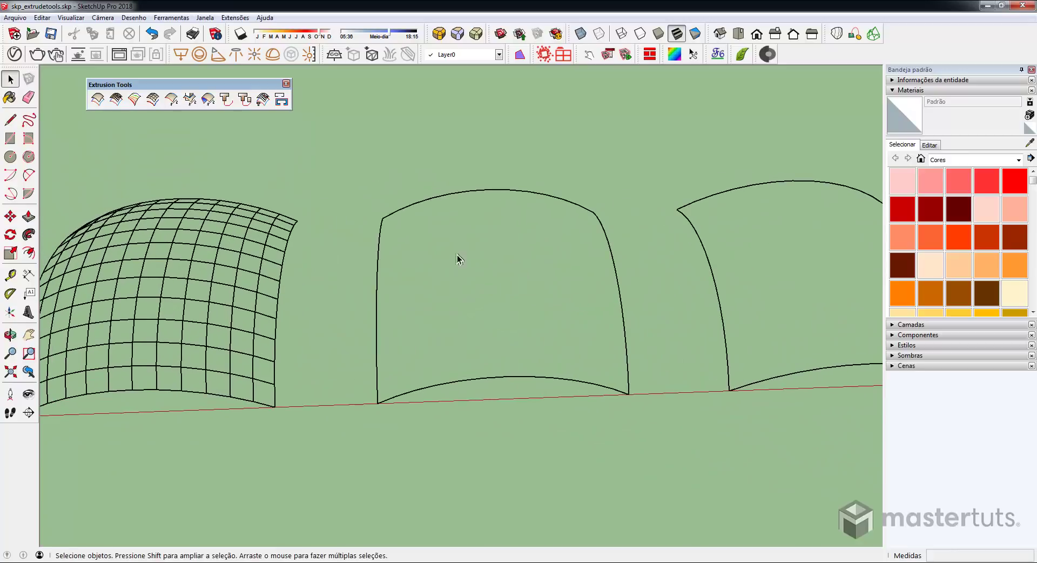
click(115, 98)
key(space)
click(115, 99)
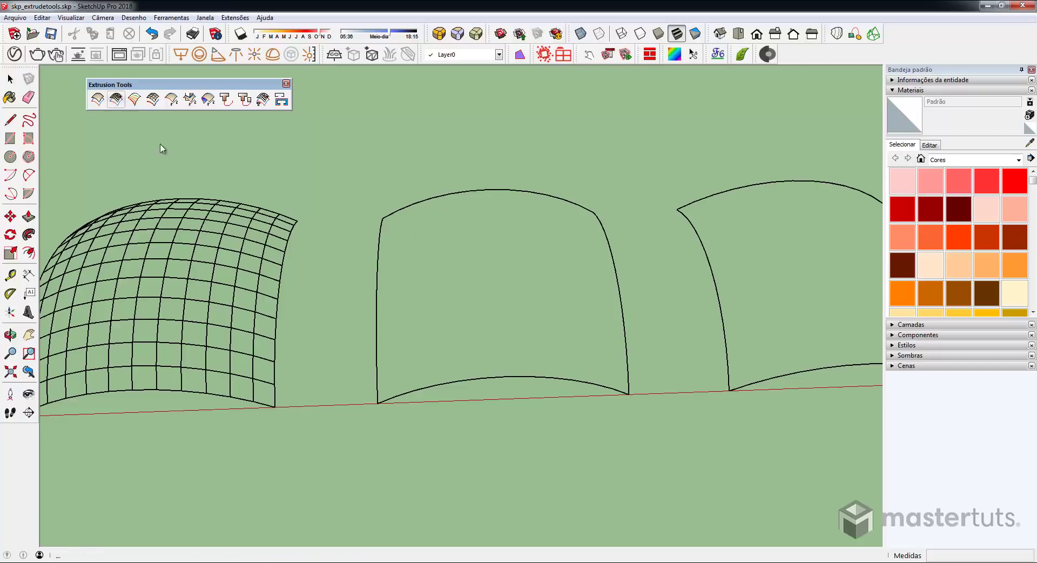
click(377, 289)
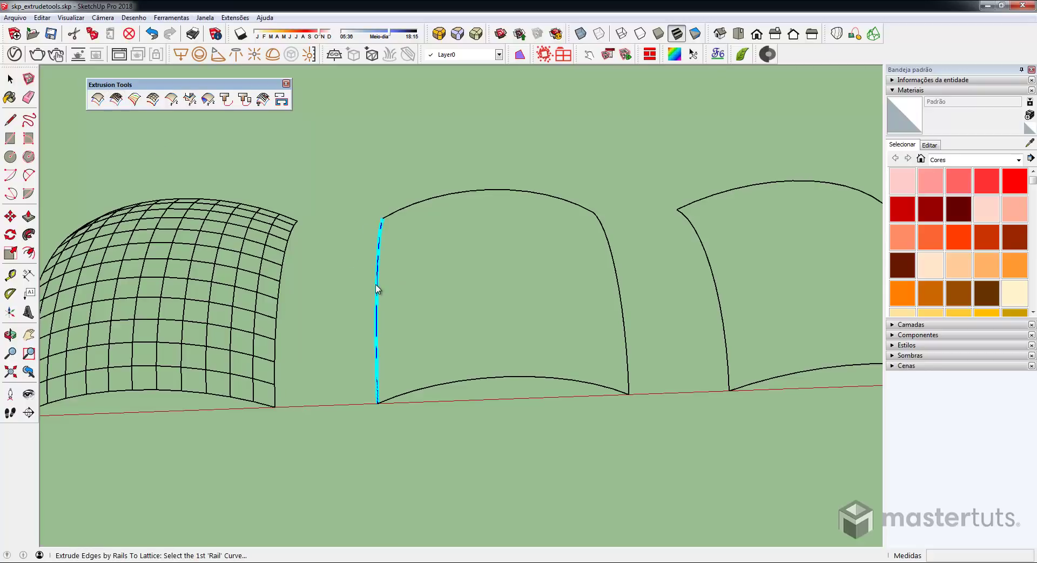
click(431, 201)
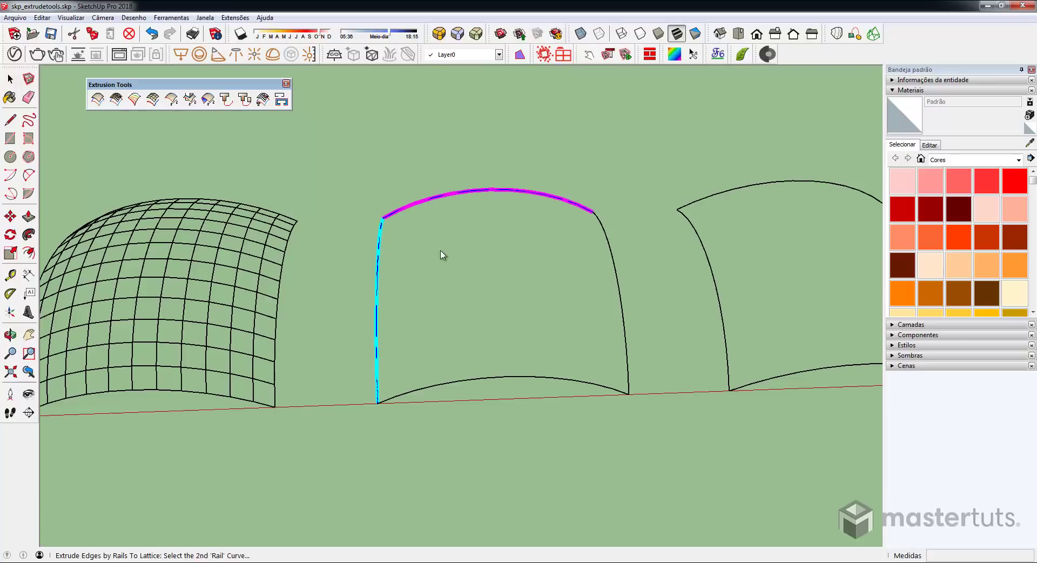
click(473, 378)
click(626, 335)
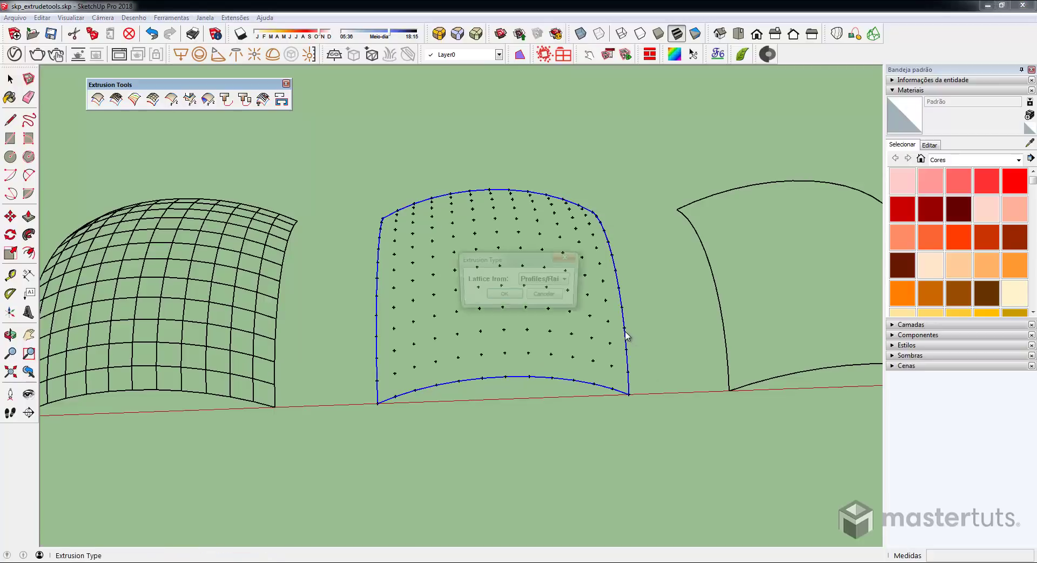
Build the fourth curve set's lattice from Profiles/Rails with faces, erase its highlighted coplanar edges and reverse the faces
click(506, 297)
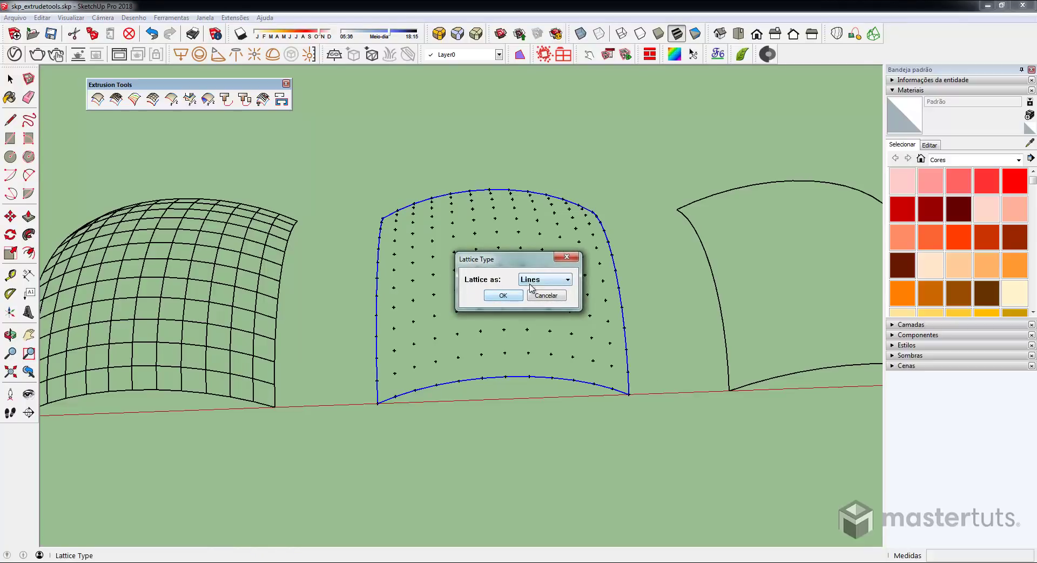
click(543, 282)
click(540, 299)
click(495, 298)
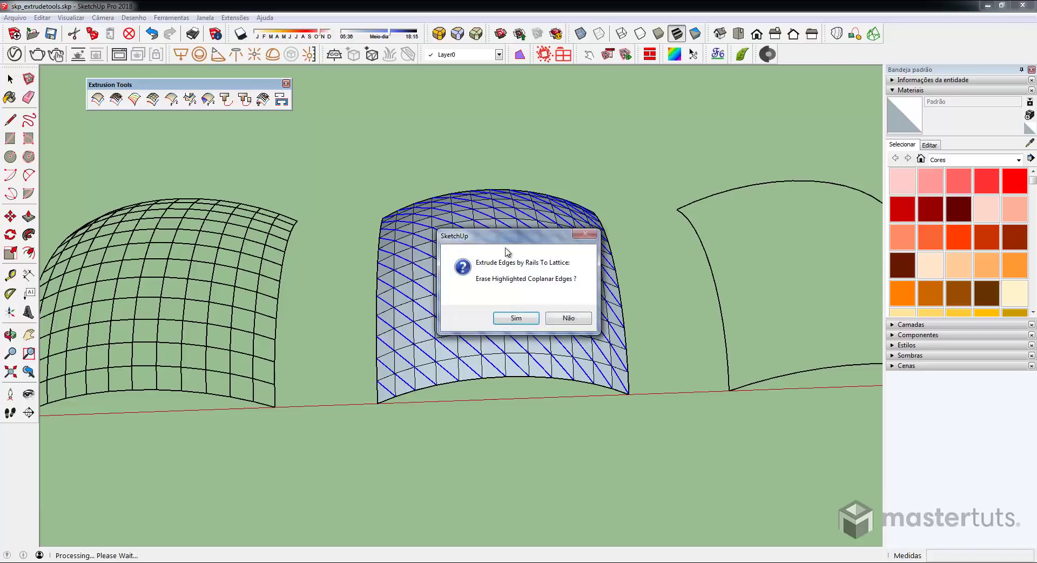
mouse_move(511, 242)
mouse_down()
mouse_move(541, 133)
mouse_move(535, 114)
mouse_up()
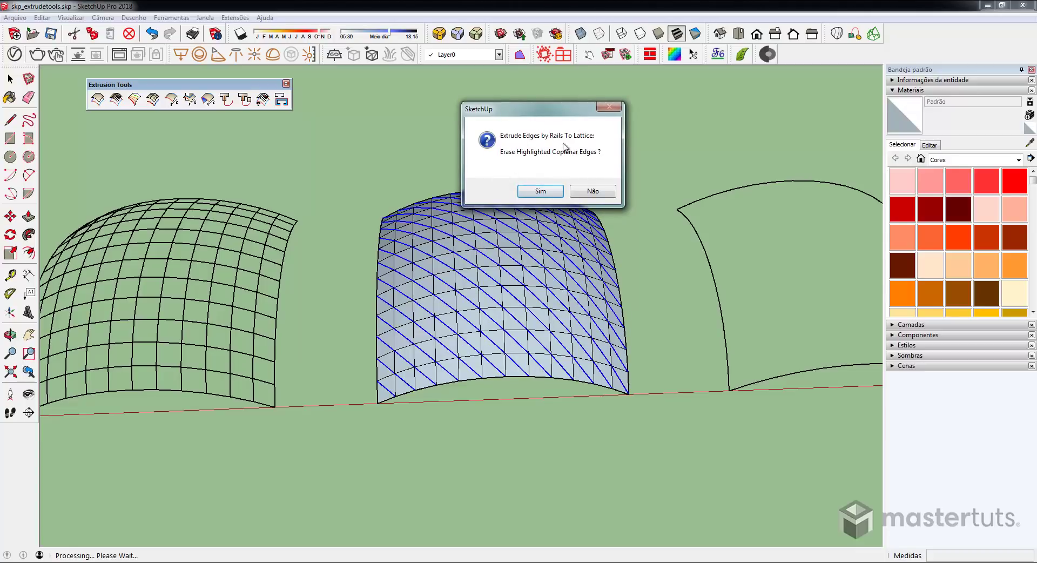
click(540, 190)
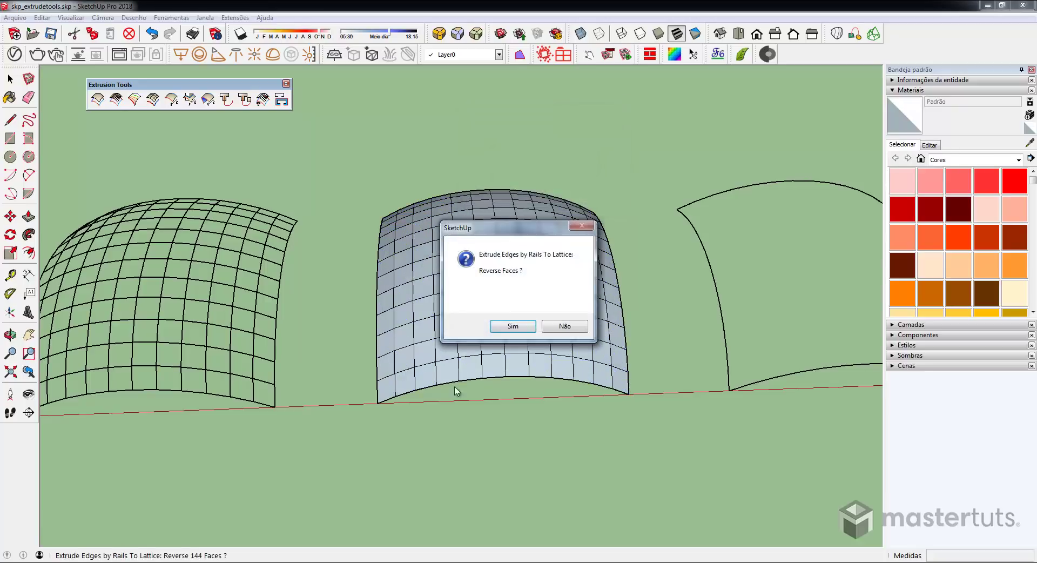
click(513, 327)
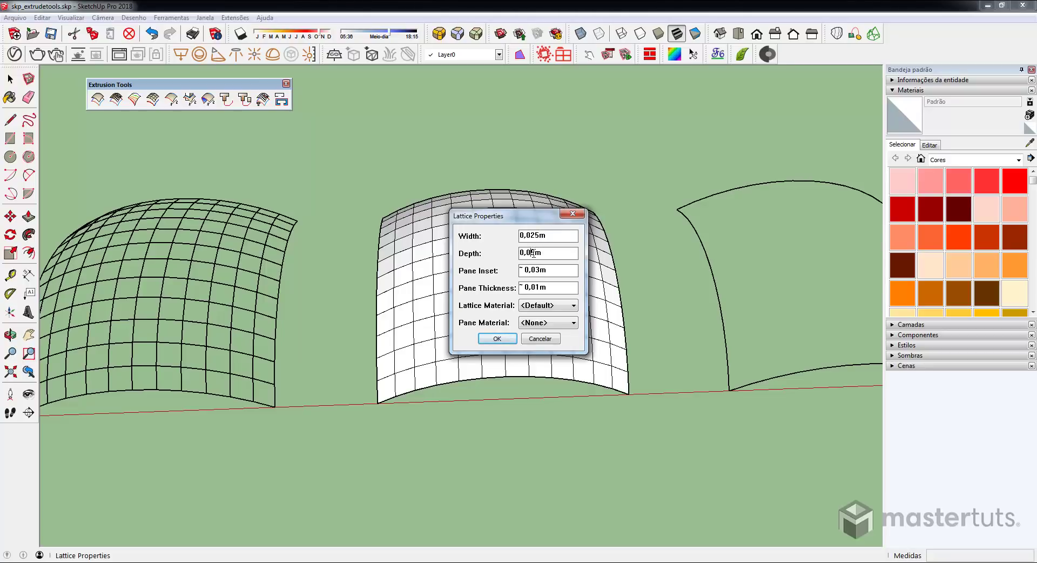
Set the lattice depth to 0,025m and the pane inset to ,03m in the lattice properties
click(533, 252)
text(5)
click(530, 269)
key(BackSpace)
click(542, 274)
Generate the lattice with Red as lattice material and 'Glass' as pane material, keeping the original curves
click(545, 308)
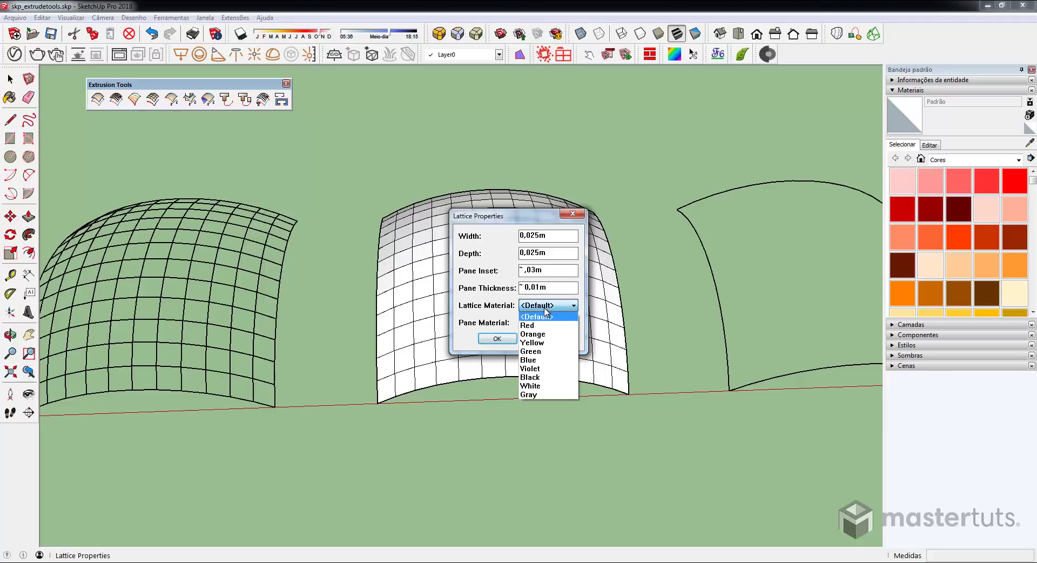
click(553, 307)
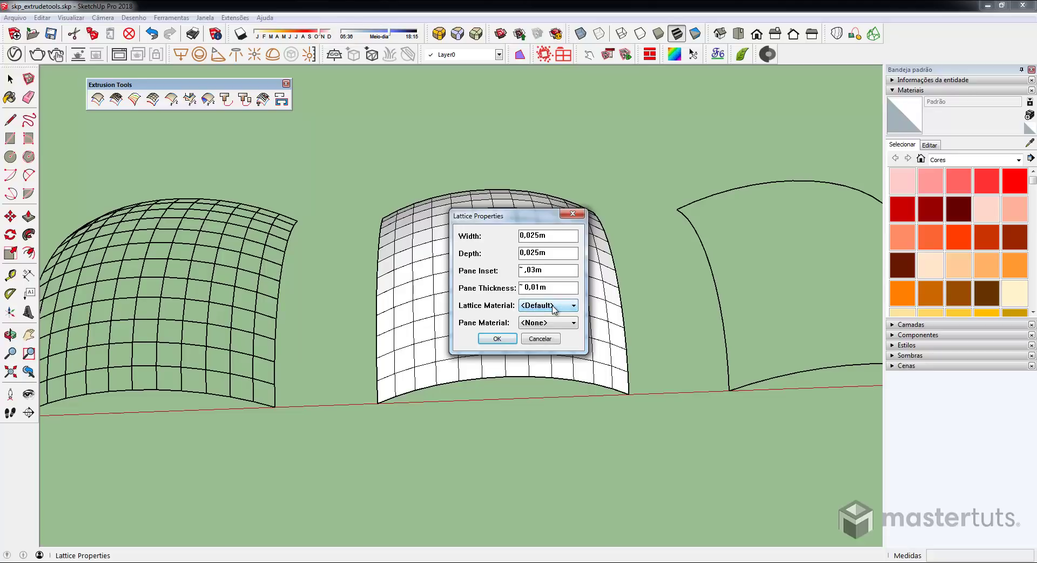
click(552, 308)
click(551, 324)
click(562, 325)
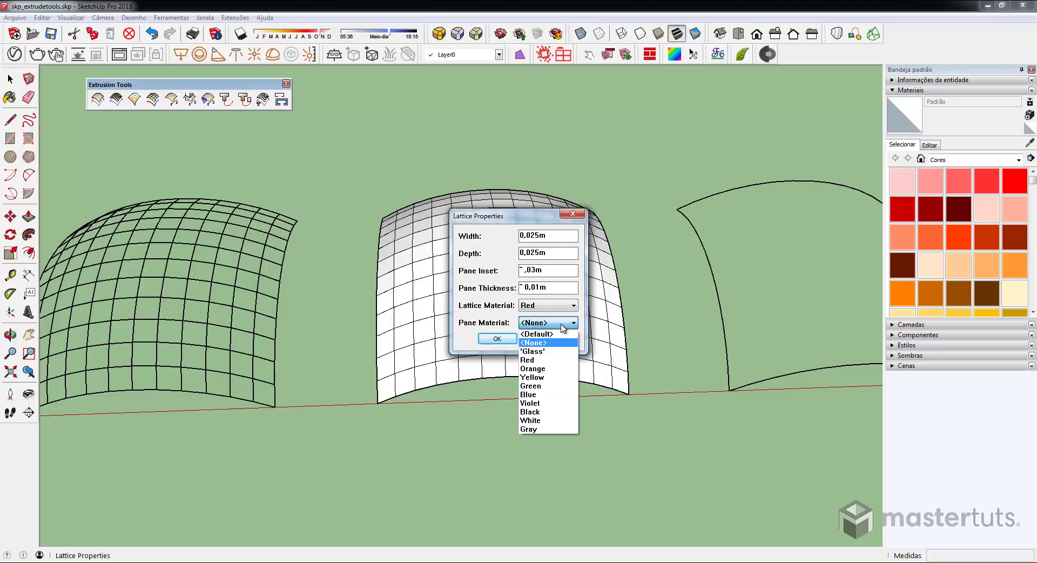
click(558, 351)
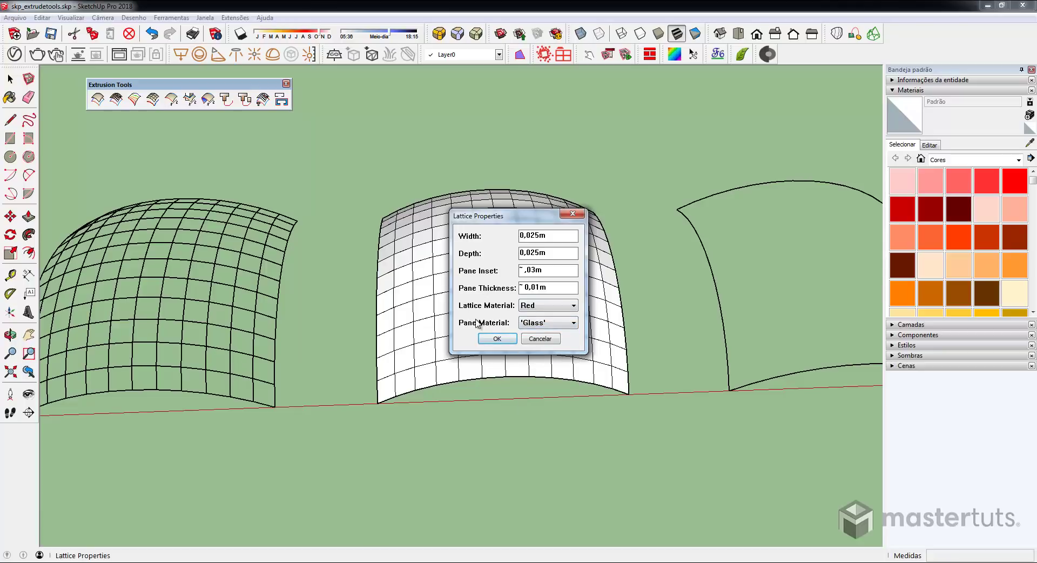
click(496, 339)
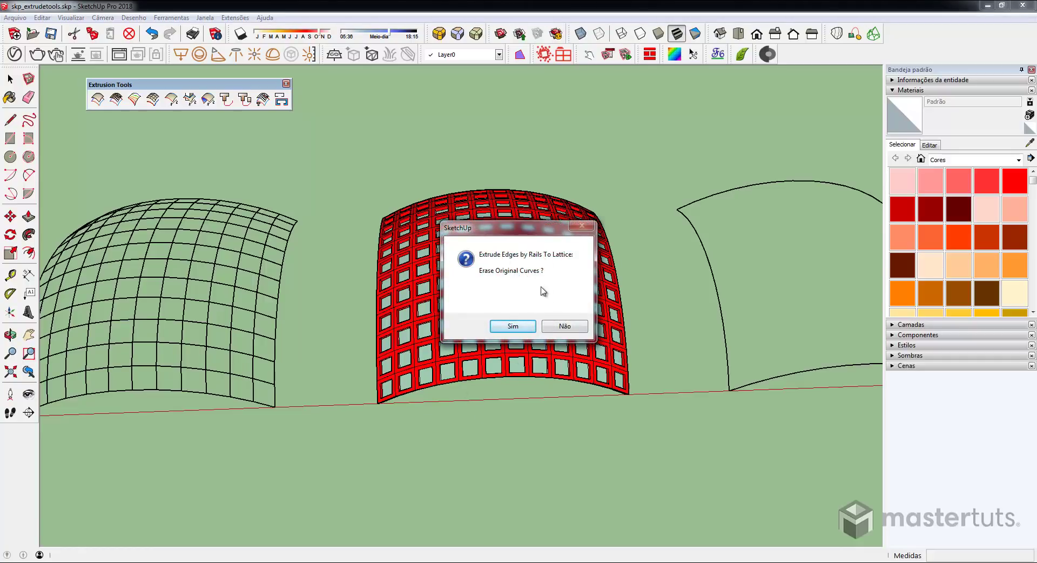
click(565, 326)
Examine the red glazed lattice up close and from several angles
middle_drag(567, 324, 517, 297)
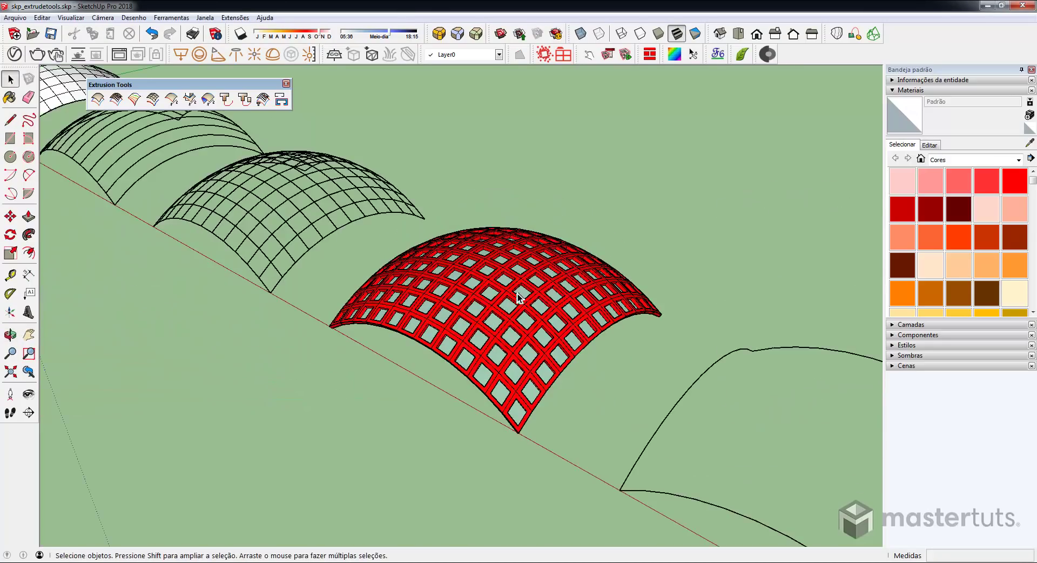
scroll(519, 296, up, 4)
middle_drag(560, 364, 719, 264)
scroll(719, 264, up, 2)
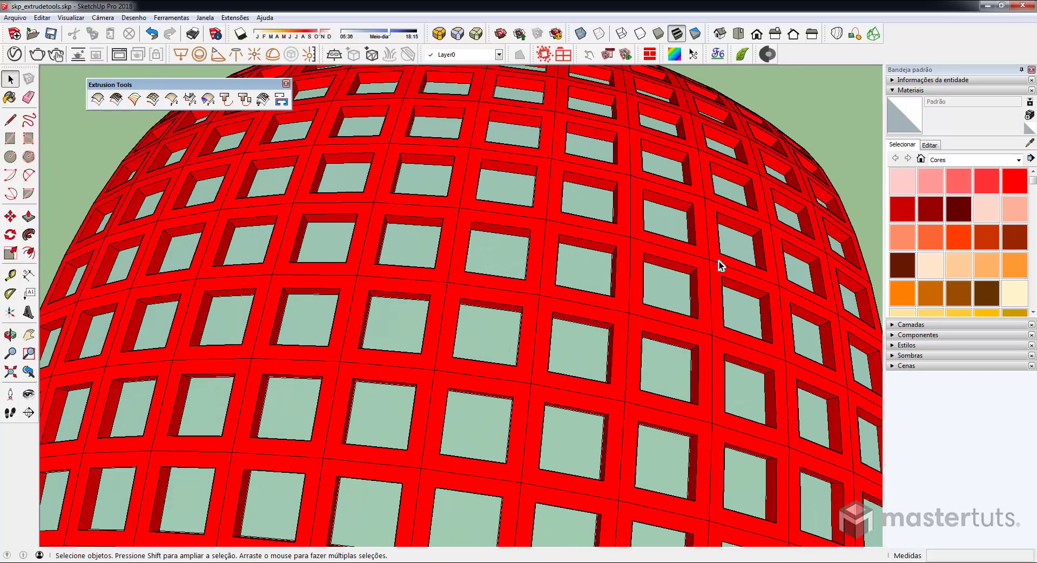
scroll(615, 277, down, 8)
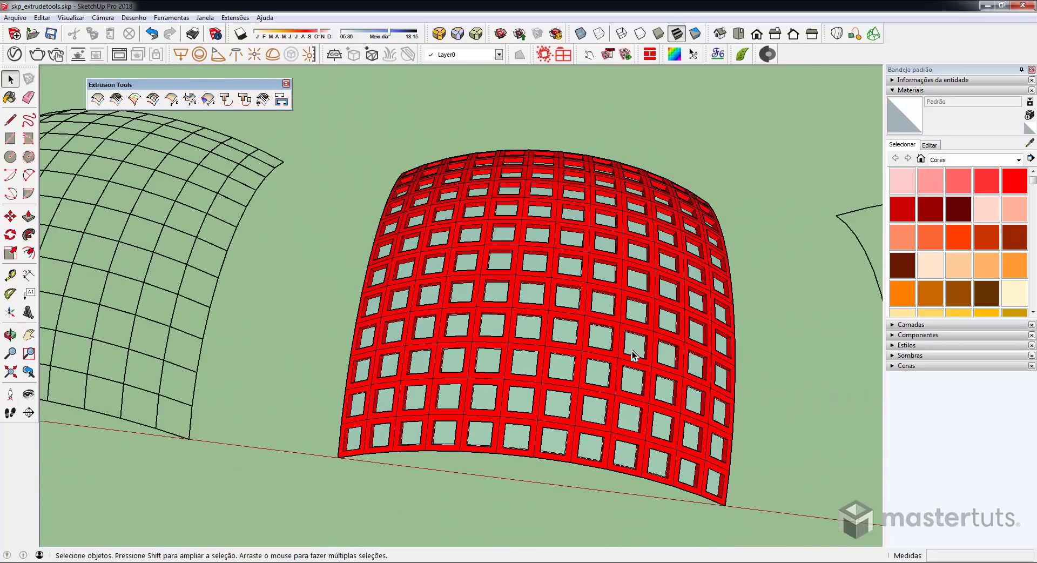
middle_drag(633, 354, 319, 186)
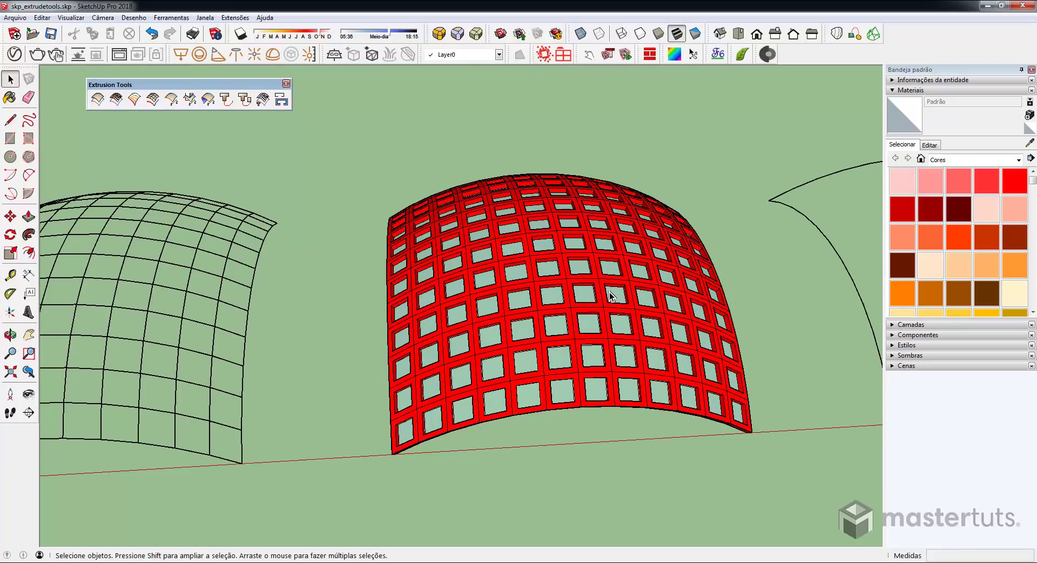
scroll(609, 294, down, 4)
Start Extrude Edges by Rails To Lattice on the fifth curve set: left arc as profile, top and bottom arcs as rails, right arc as melding profile
middle_drag(626, 282, 241, 181)
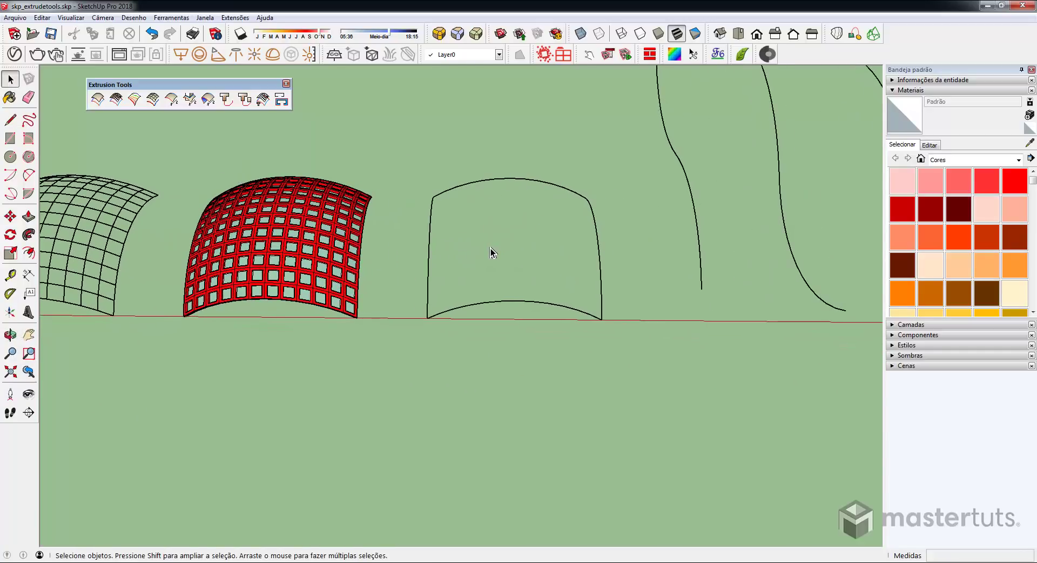
click(116, 99)
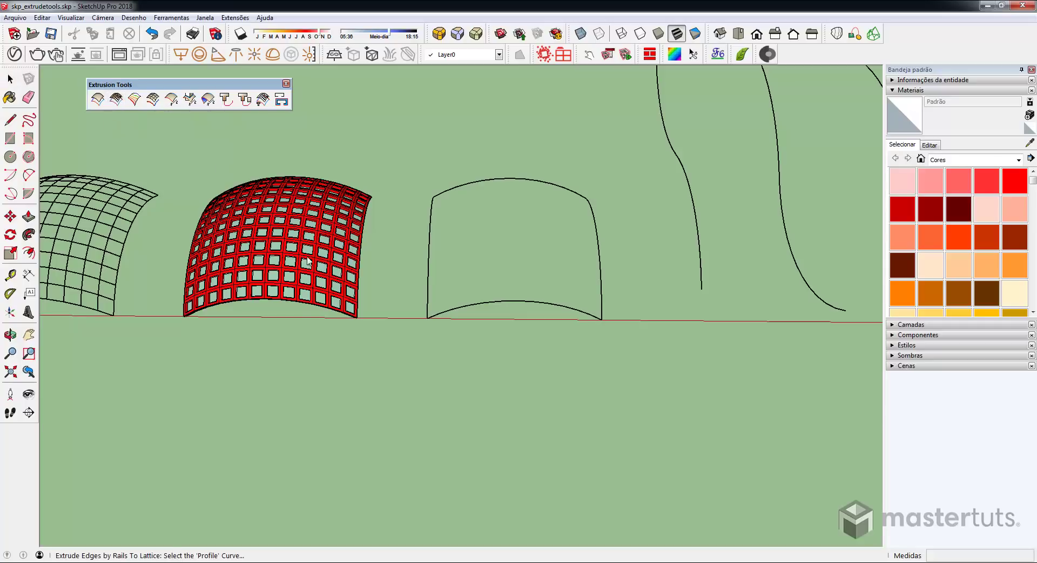
click(430, 234)
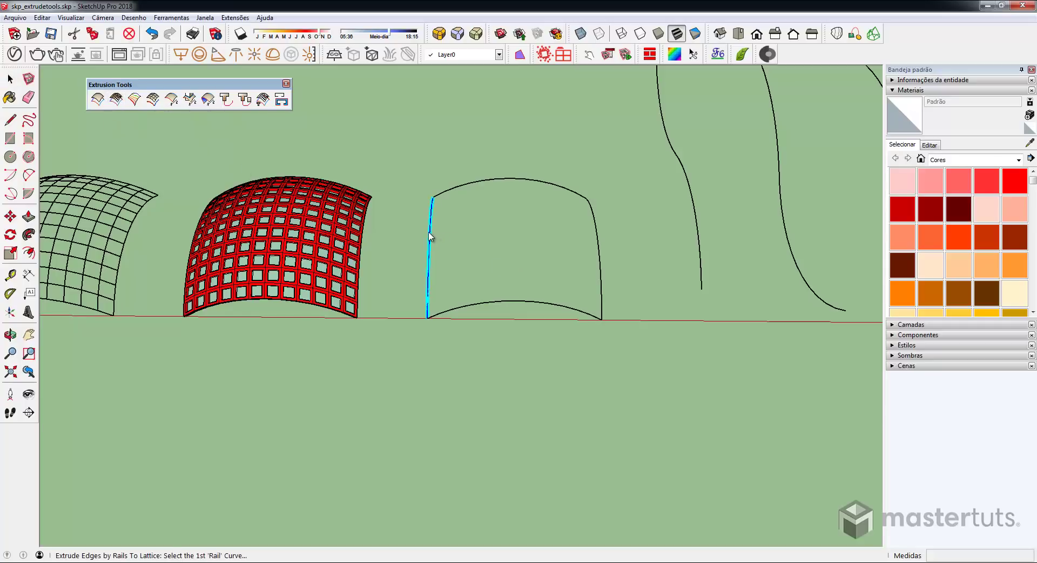
click(468, 188)
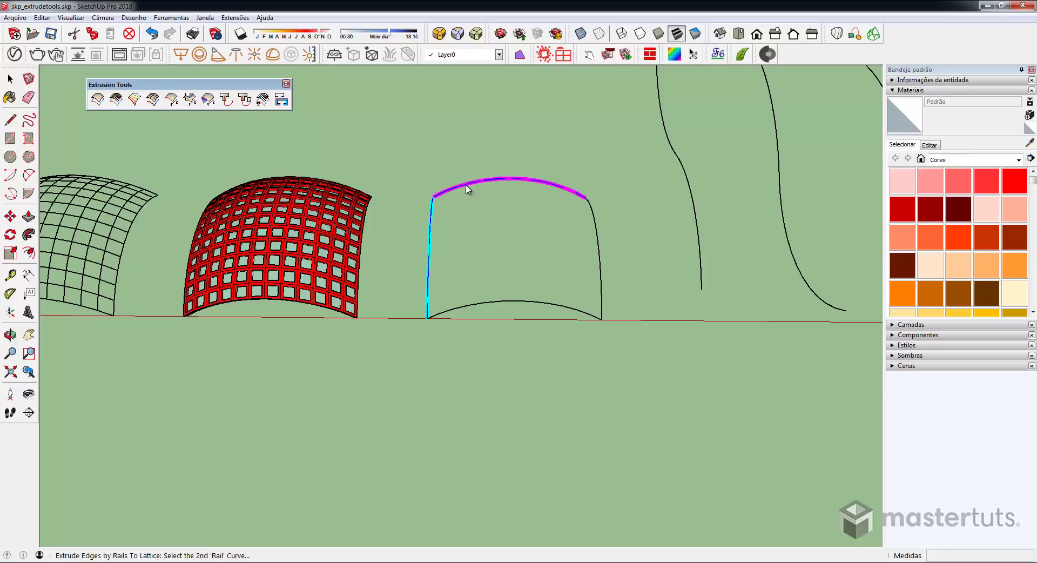
click(483, 304)
click(595, 238)
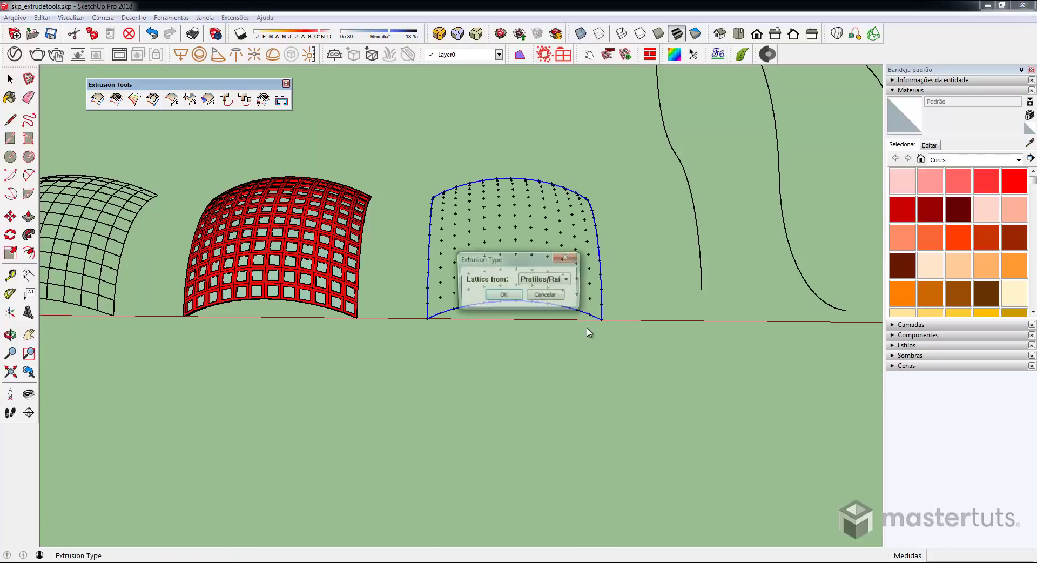
Generate the fifth curve set's lattice from Diagonals and keep its original curves
click(532, 277)
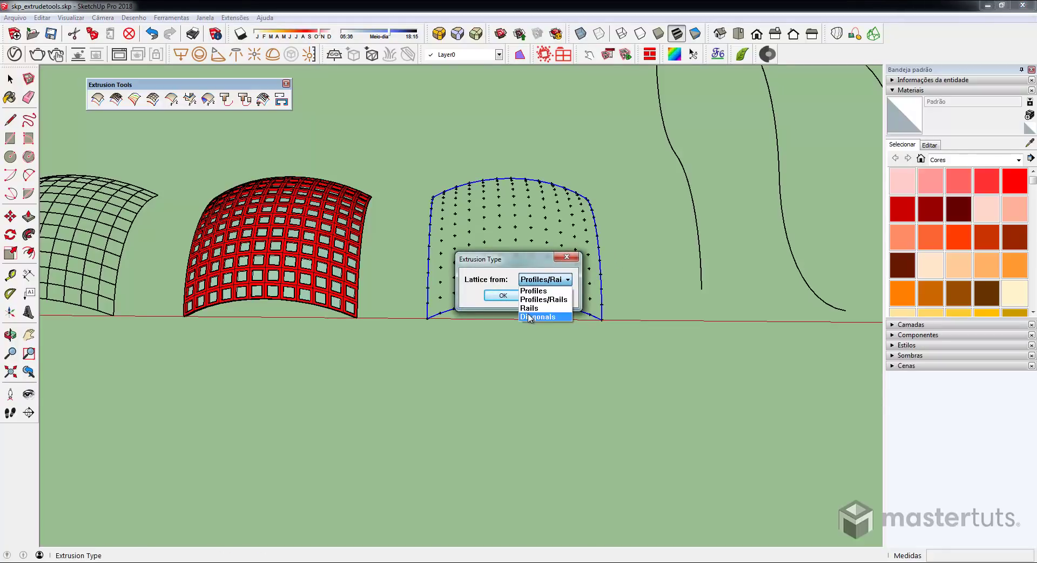
click(528, 317)
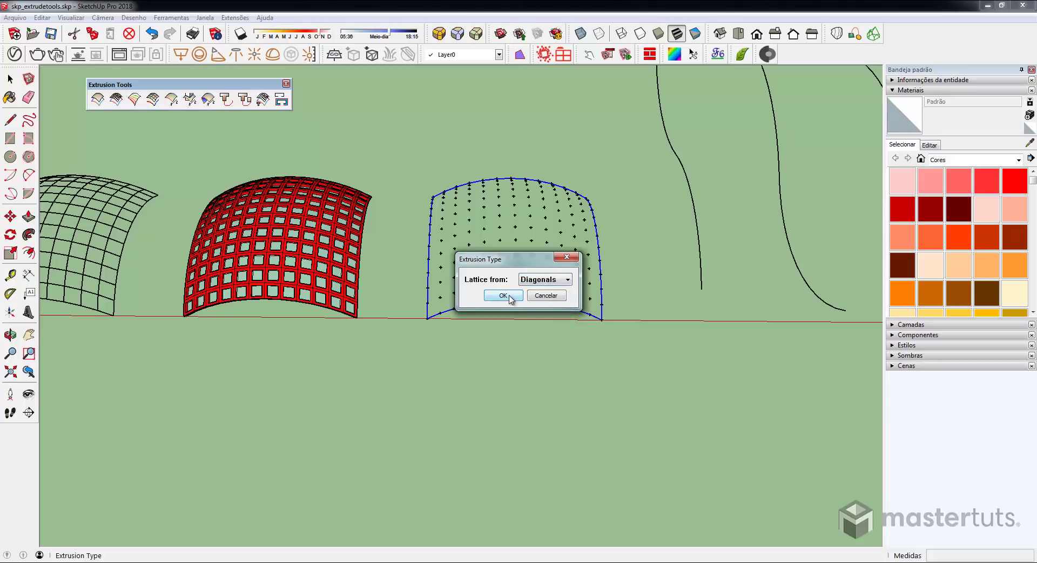
click(509, 297)
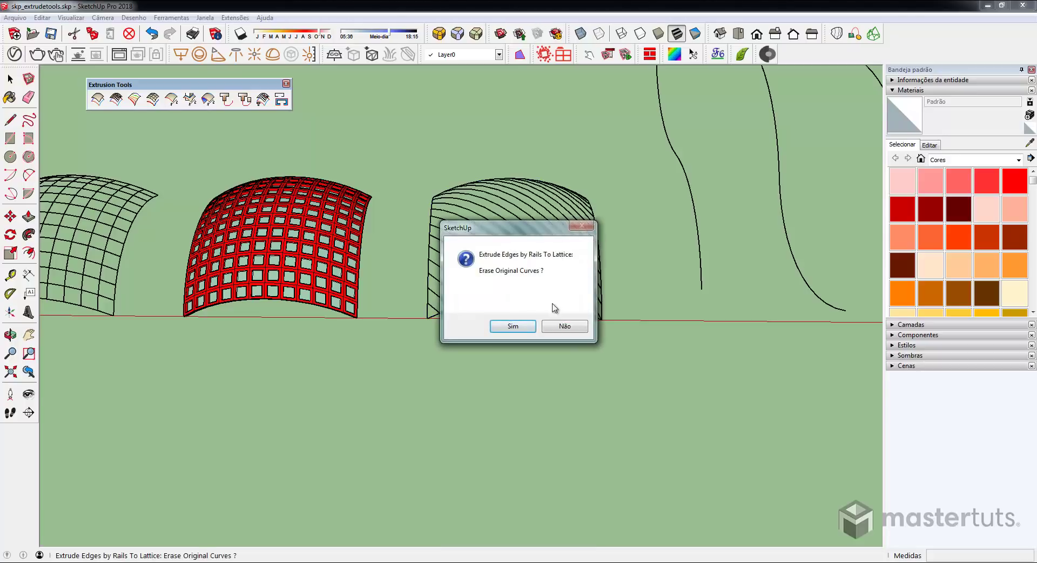
mouse_move(501, 233)
mouse_down()
mouse_move(539, 218)
mouse_move(578, 155)
mouse_up()
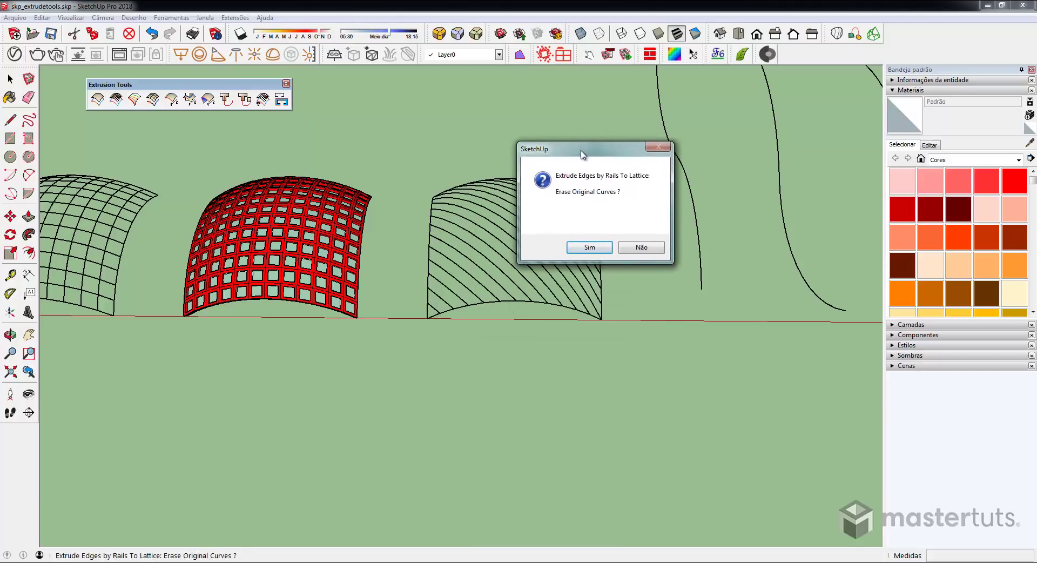
click(639, 247)
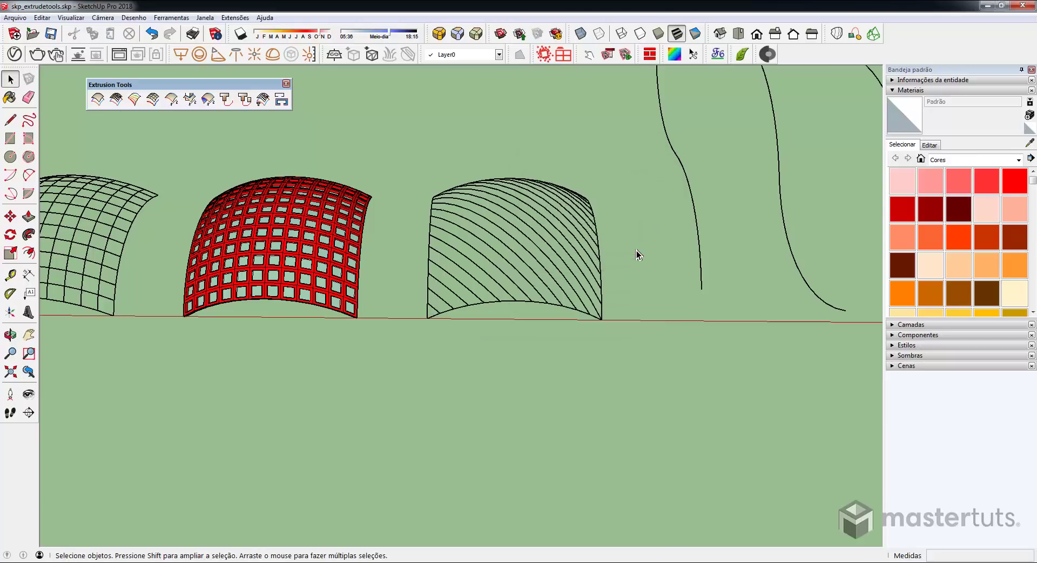
middle_drag(463, 270, 605, 282)
middle_drag(614, 369, 565, 189)
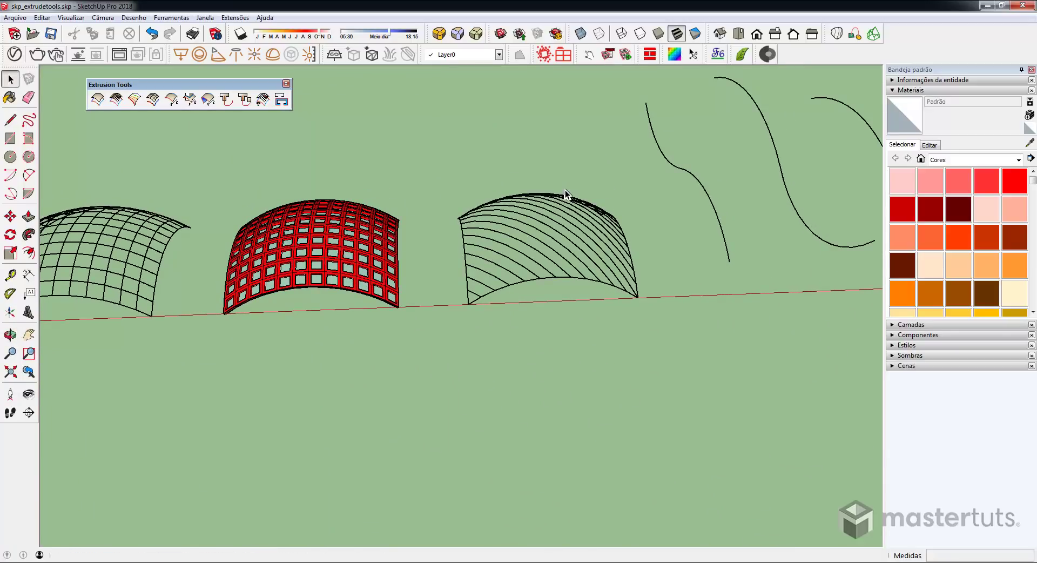
Start Extrude Edges by Loft and pick the three separate freeform curves beside the diagonal lattice in order
middle_drag(497, 386, 543, 342)
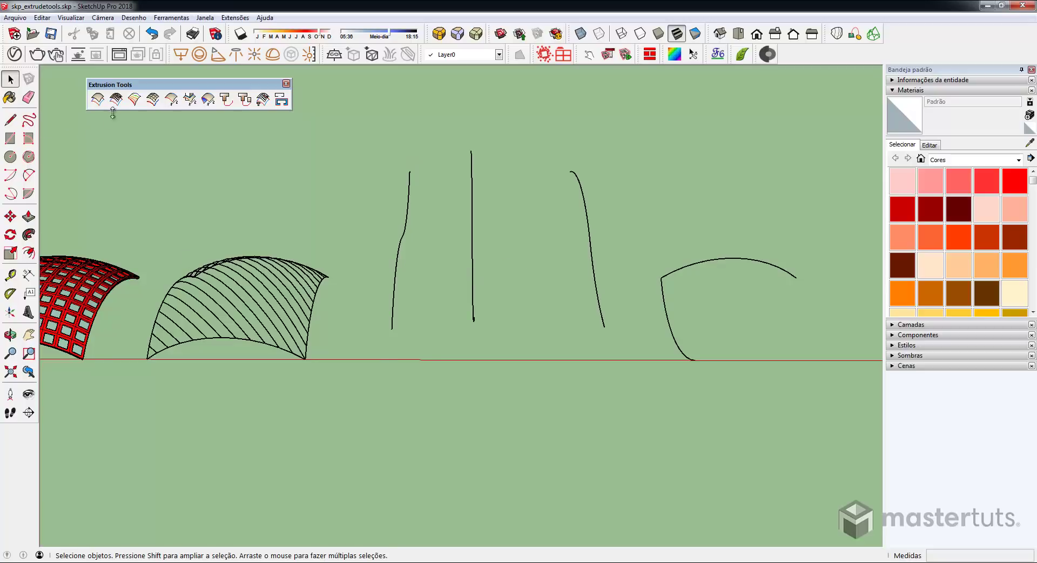
click(134, 99)
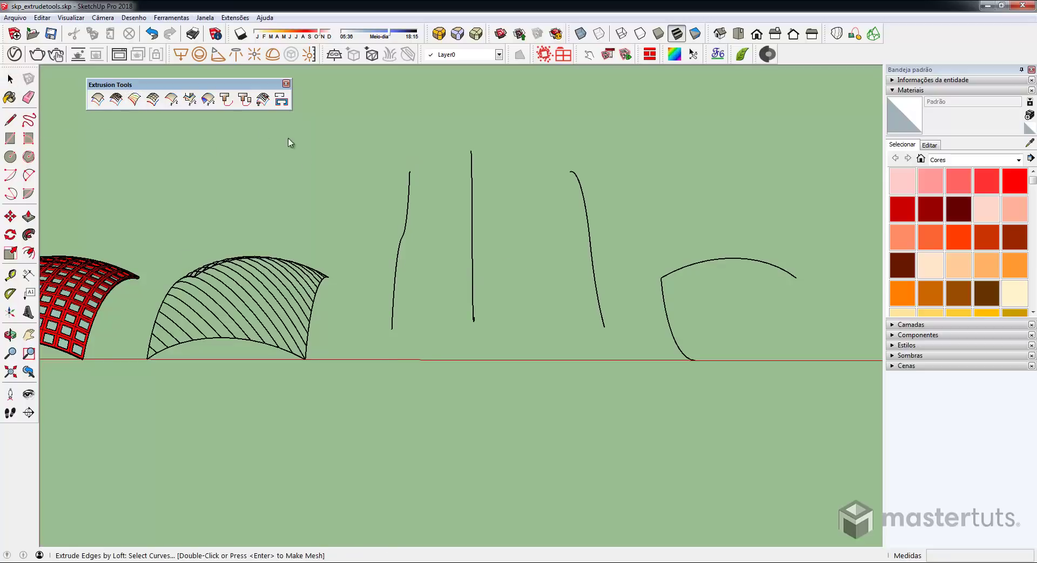
click(398, 266)
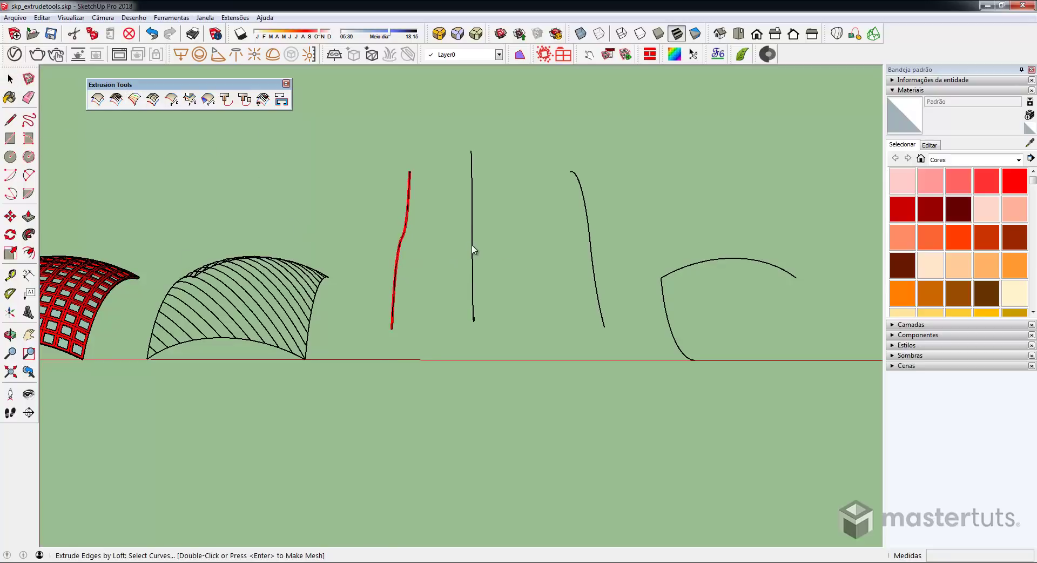
click(589, 232)
middle_drag(588, 232, 481, 261)
scroll(623, 286, up, 3)
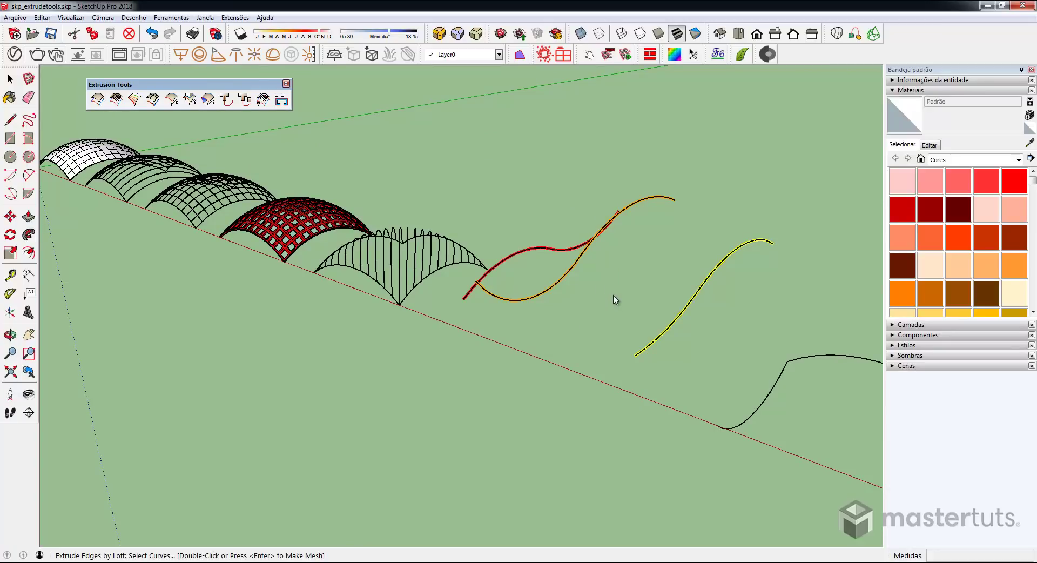
Create the loft with 24 segments per section, reversed faces and quad faces, keeping the three original curves
key(Return)
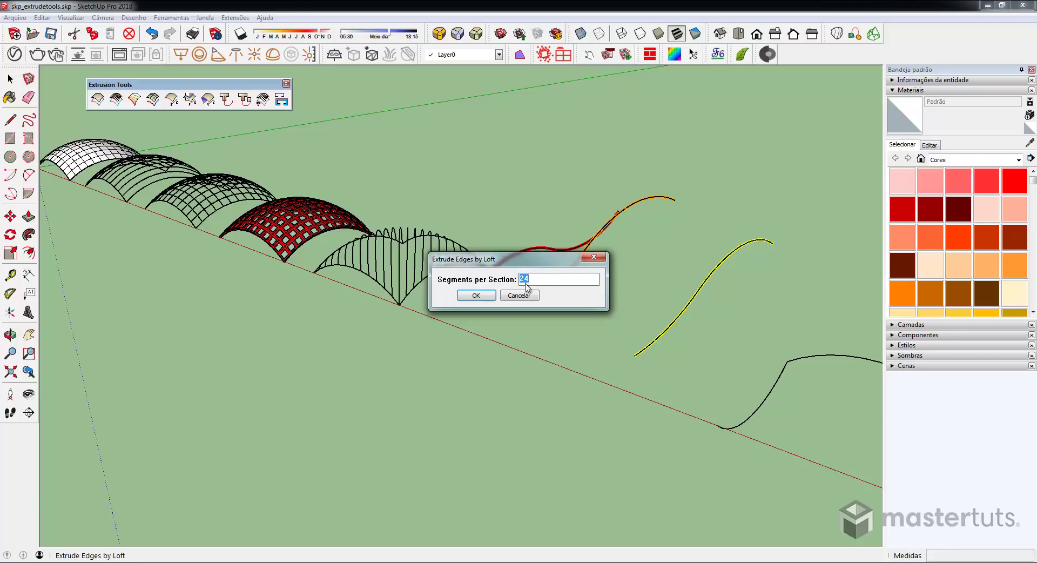
click(482, 300)
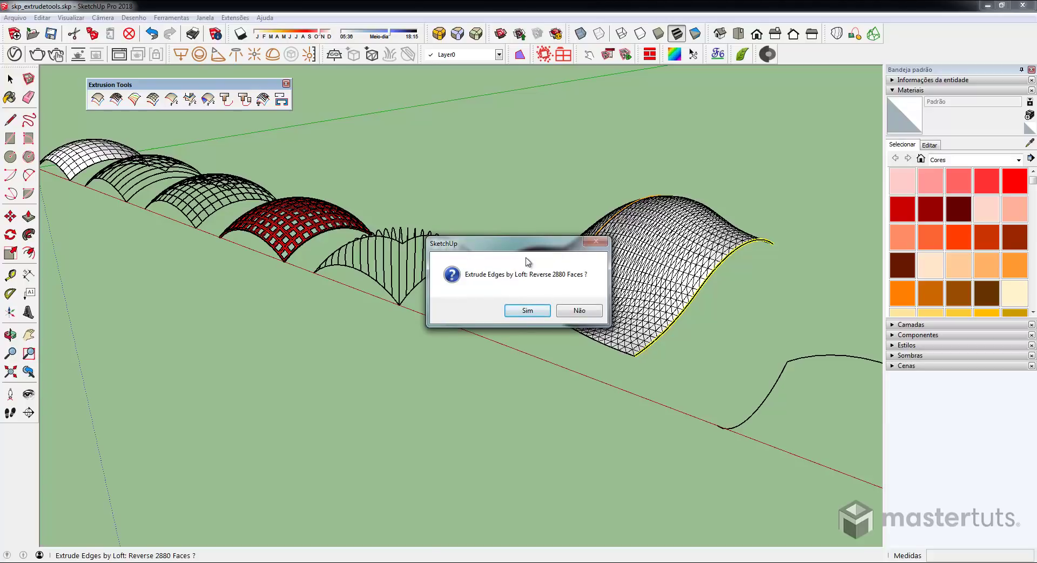
click(532, 312)
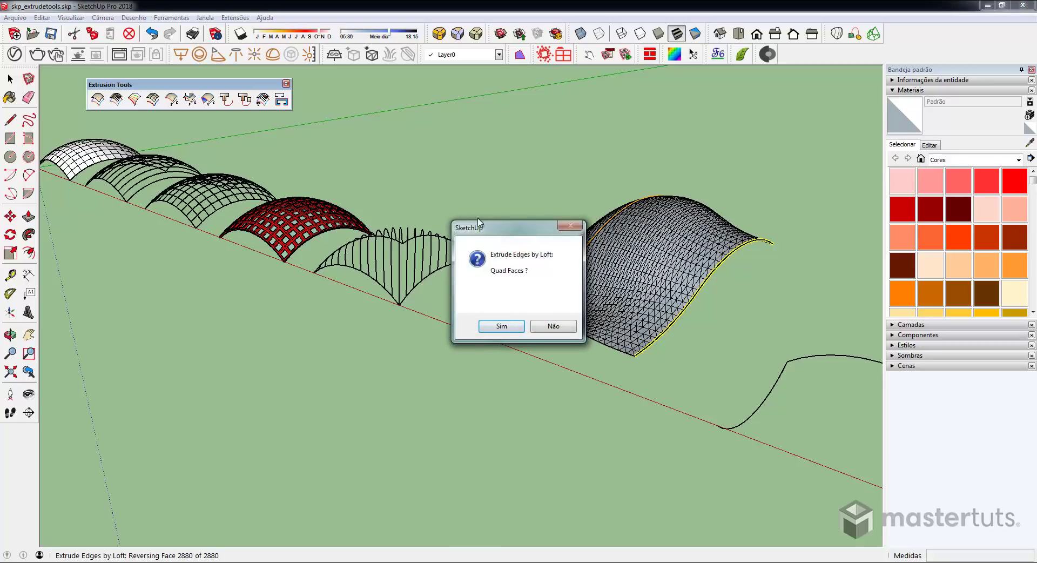
click(501, 326)
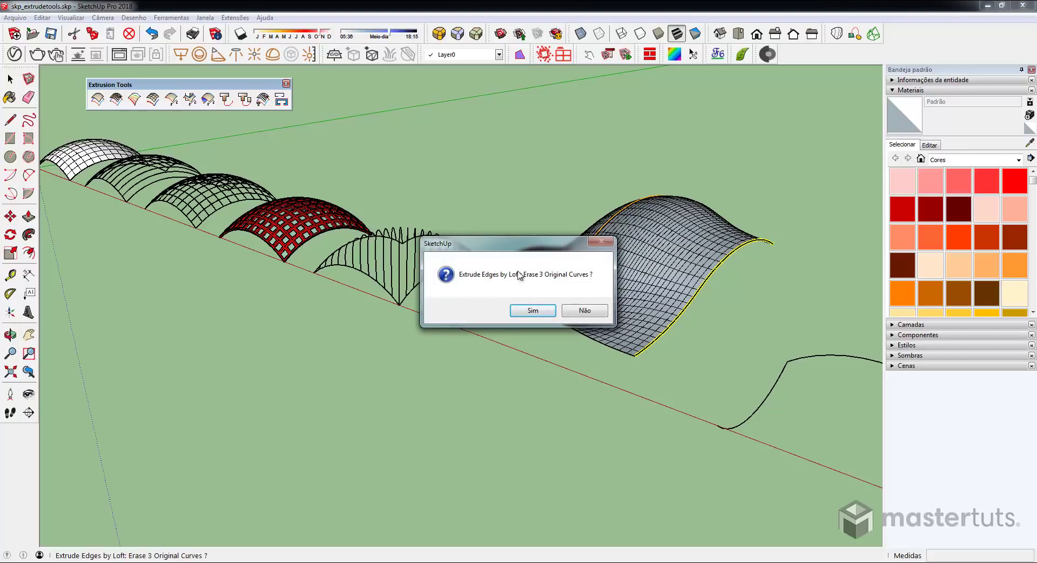
click(583, 312)
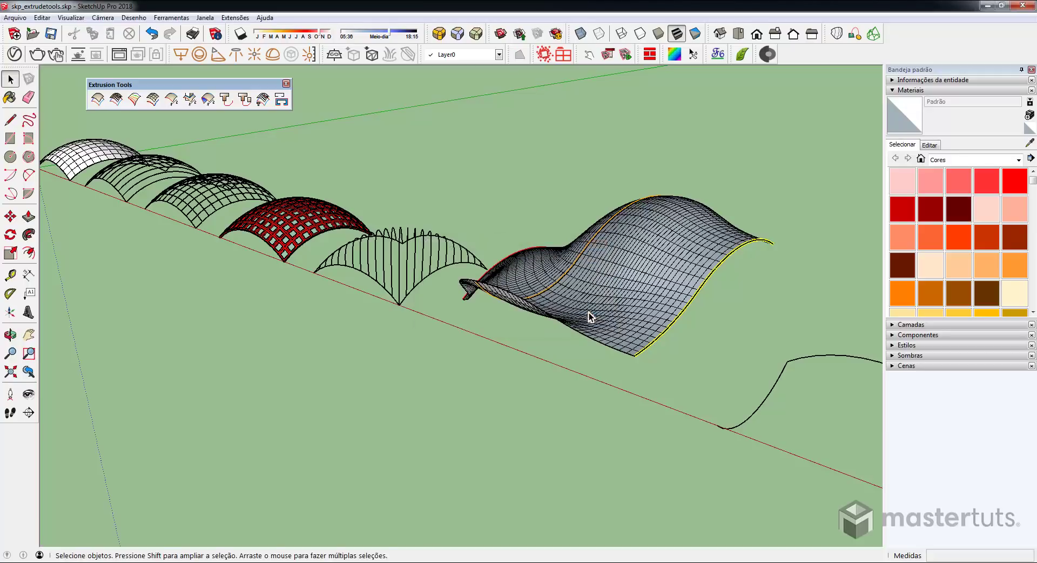
middle_drag(624, 238, 673, 394)
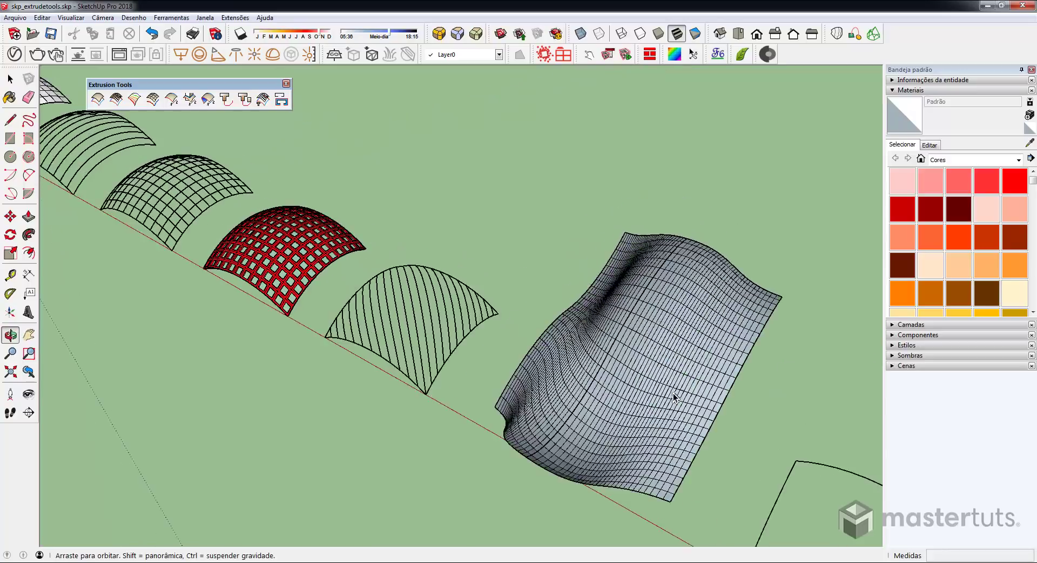
Reverse the faces of the whole lofted surface
scroll(684, 360, up, 3)
middle_drag(685, 360, 516, 294)
click(516, 294)
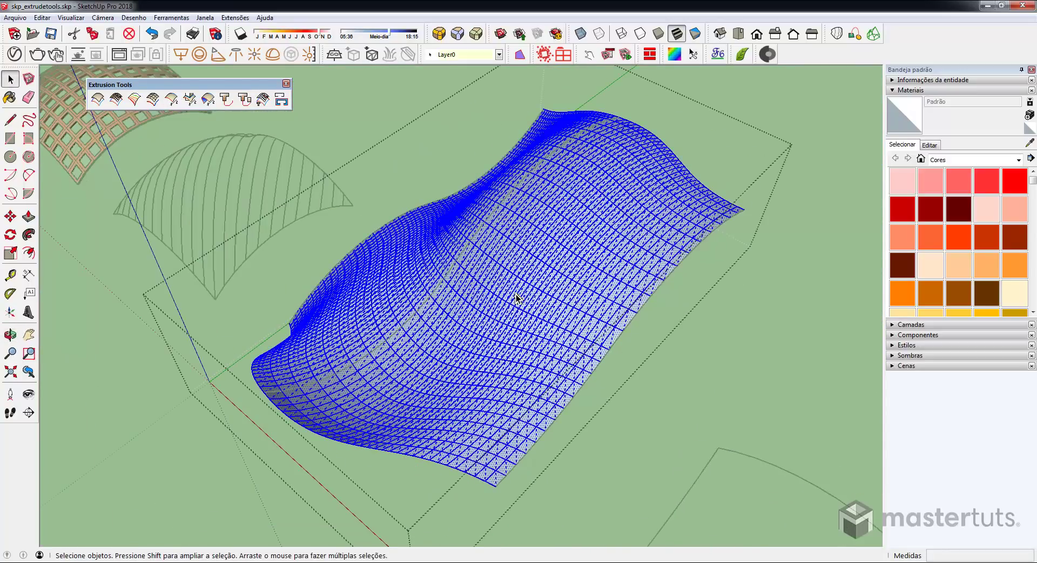
right_click(529, 253)
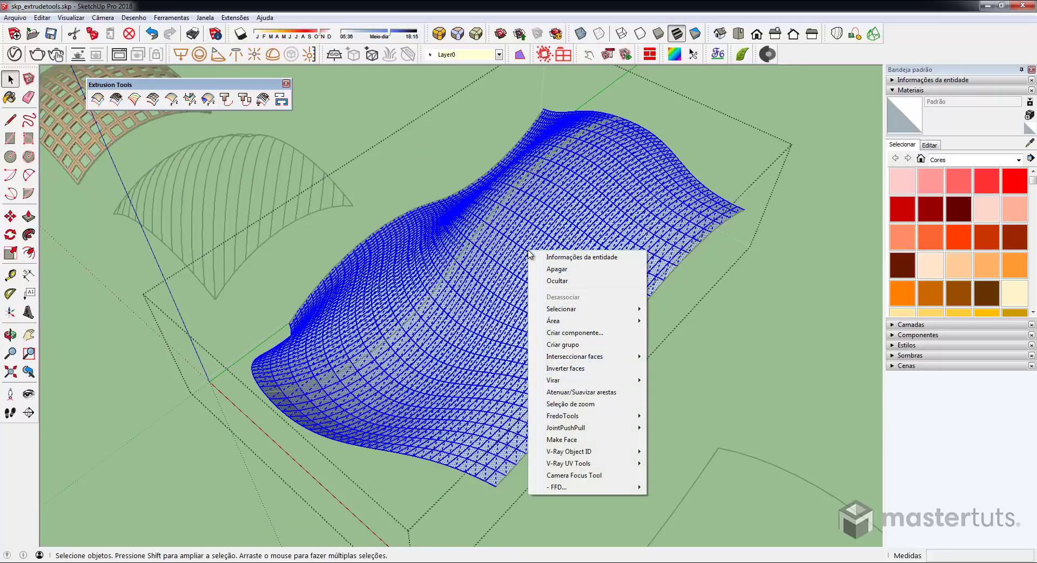
click(573, 368)
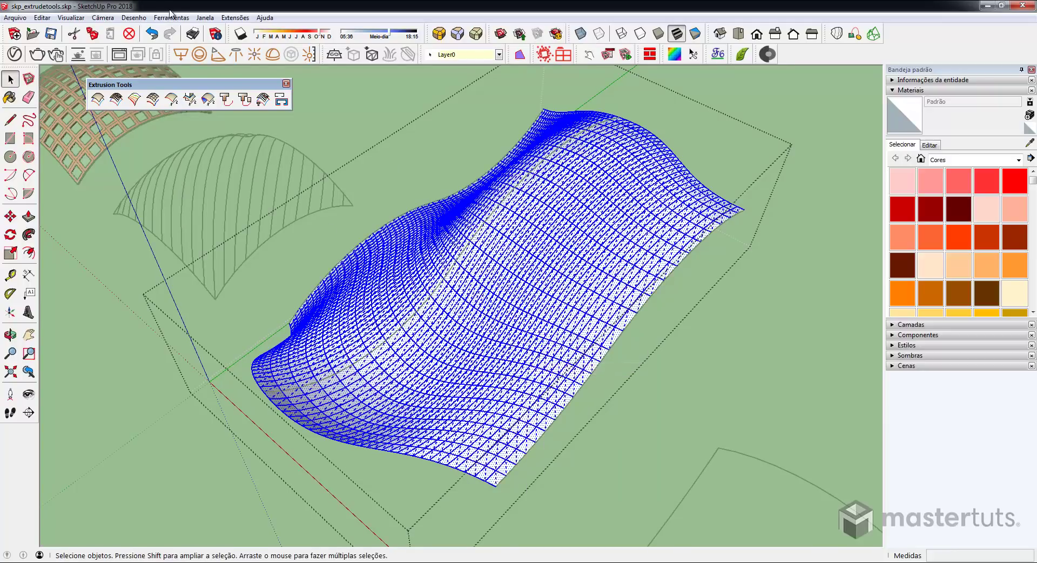
Show the Soften Edges settings and smooth the lofted surface, with soften coplanar enabled
click(205, 18)
mouse_move(239, 32)
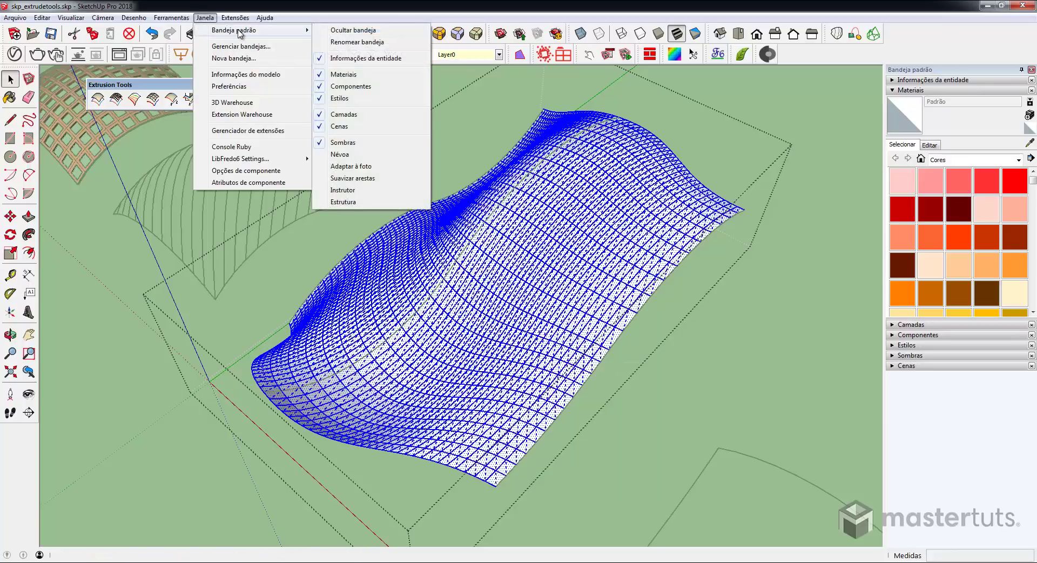
click(352, 178)
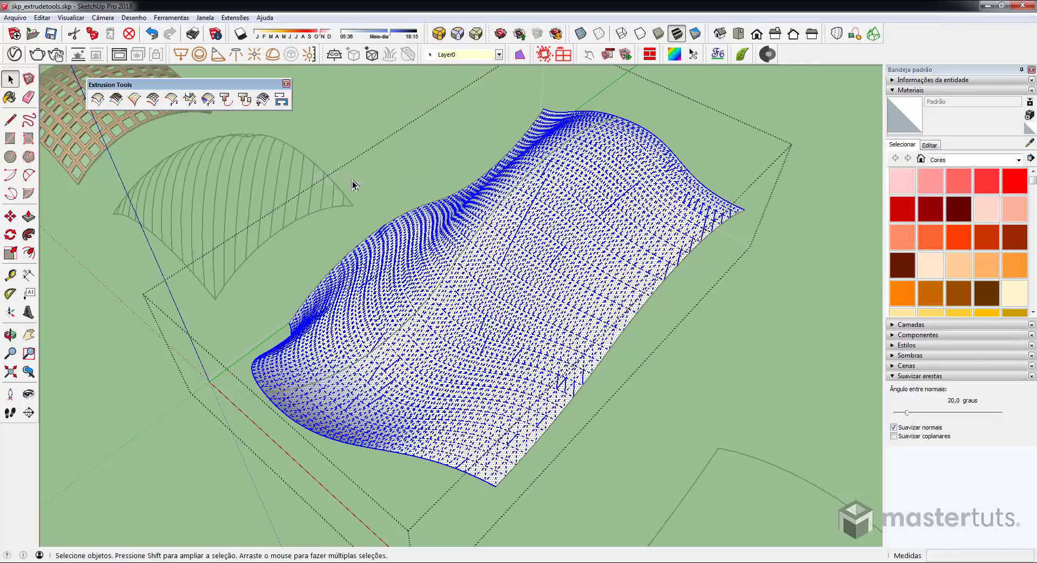
click(894, 435)
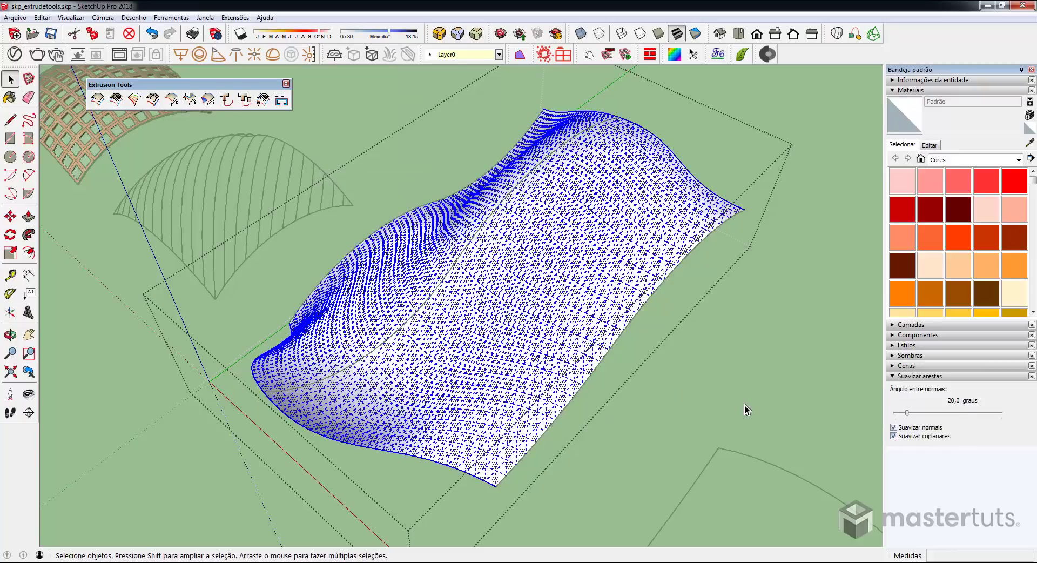
click(638, 405)
middle_drag(638, 405, 731, 232)
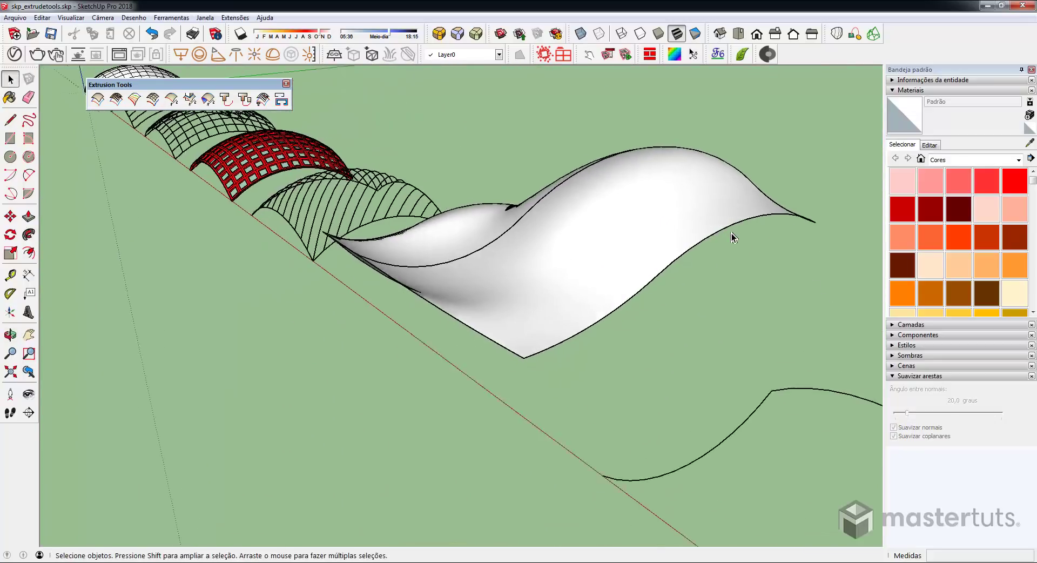
Select the two joined curves beside the loft and generate a surface from them with Extrude Edges by Edges
middle_drag(710, 310, 552, 215)
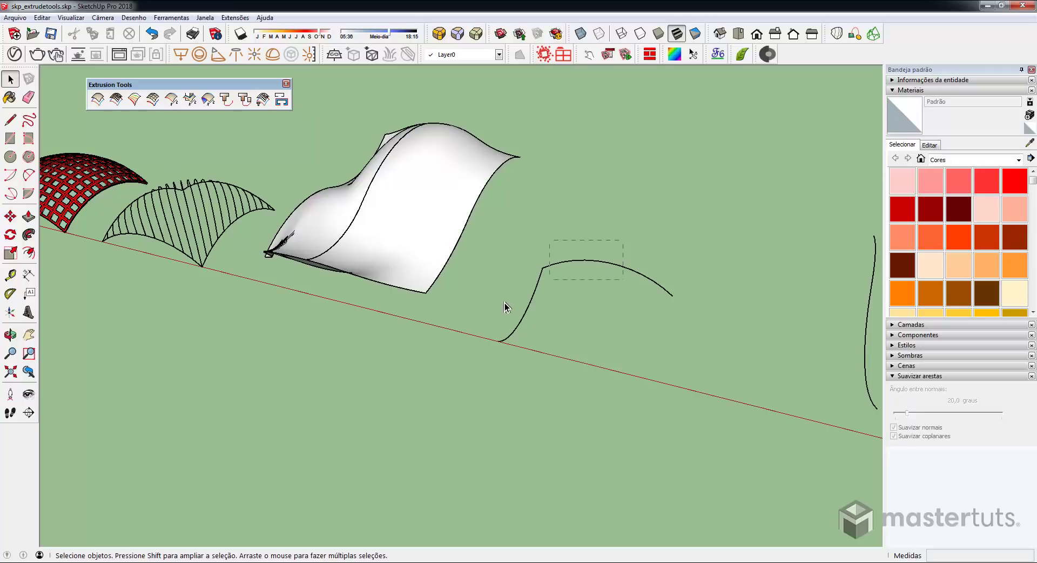
drag(504, 302, 503, 302)
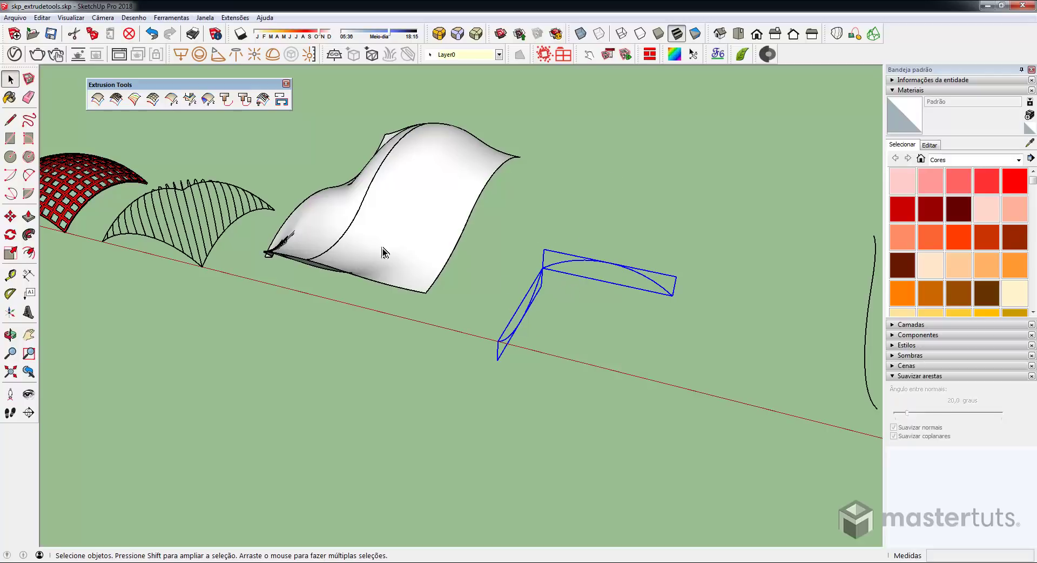
click(154, 100)
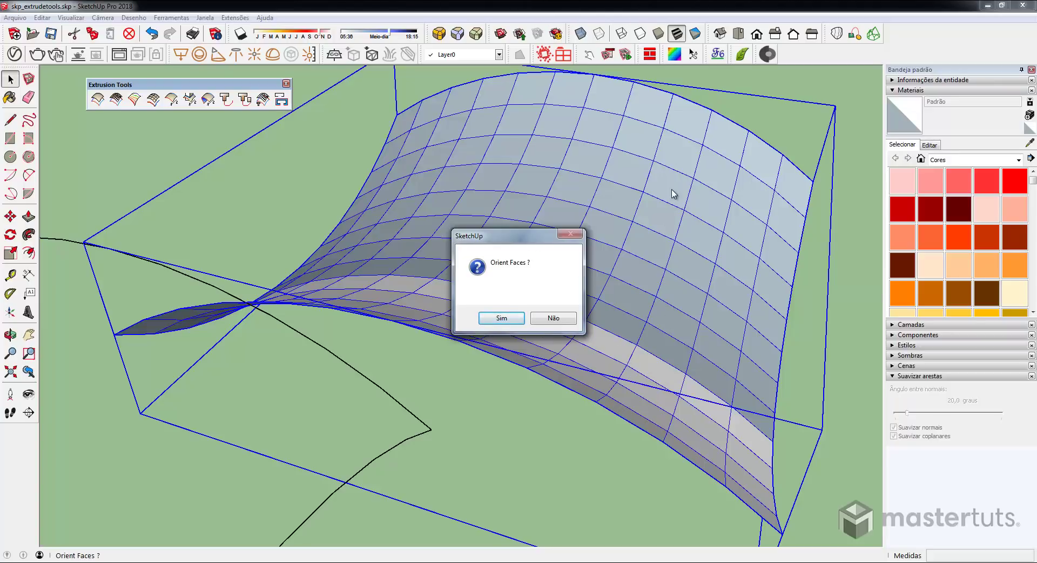
Finish the surface with oriented, unreversed faces, no self-intersection, coplanar edges erased and no triangulation
click(502, 317)
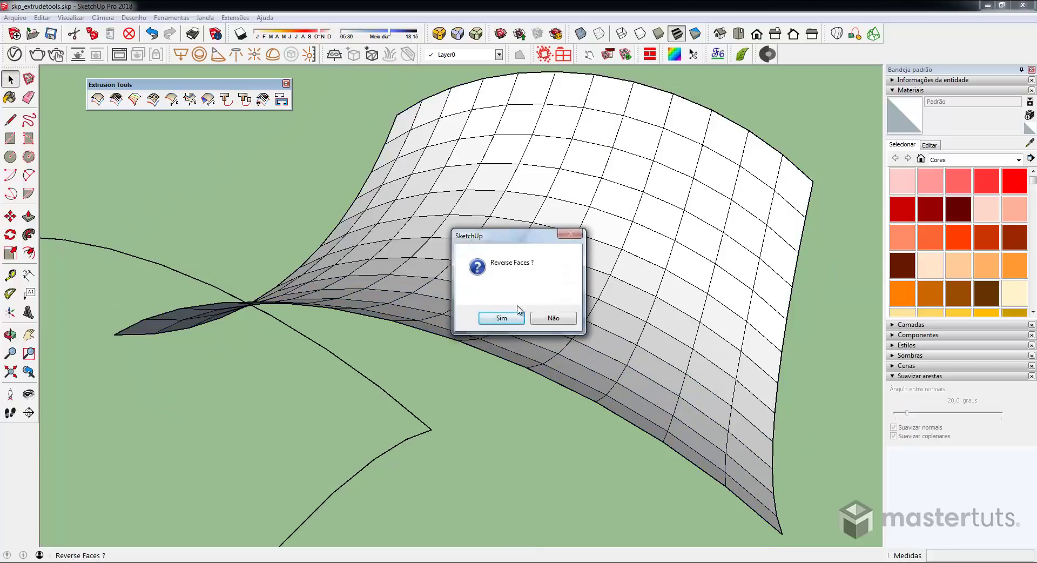
click(551, 318)
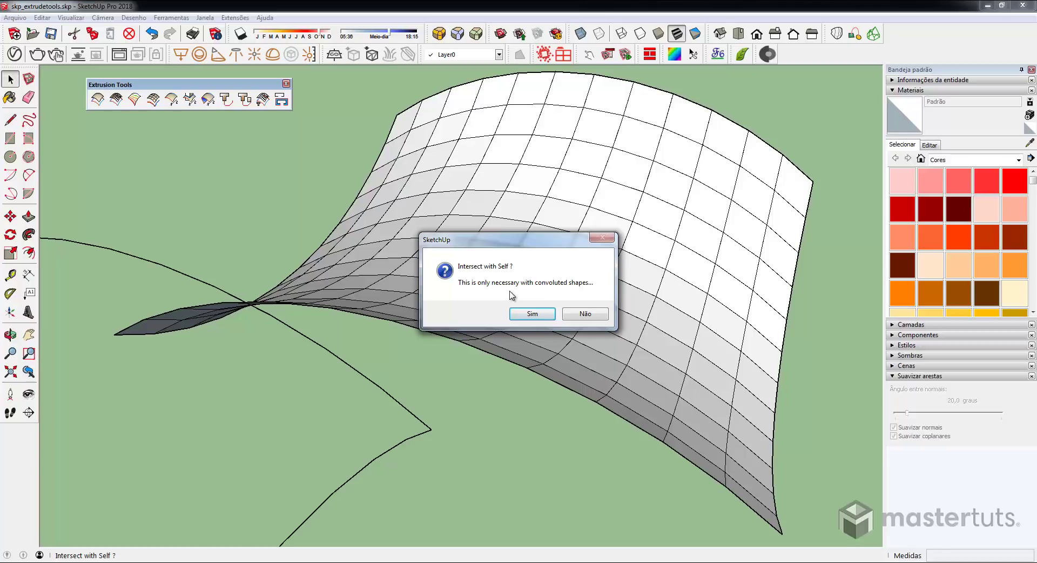
click(587, 314)
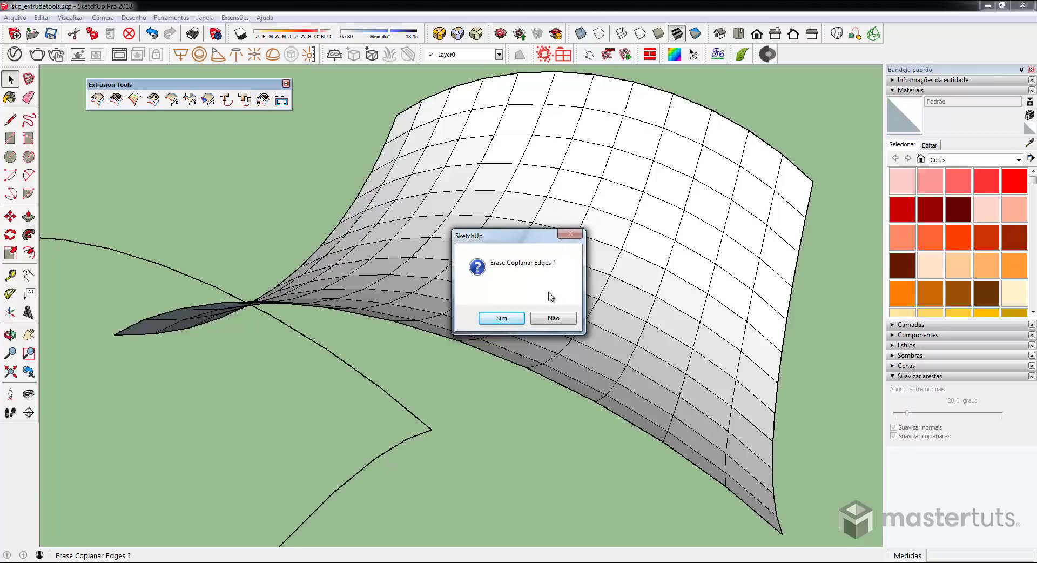
click(513, 318)
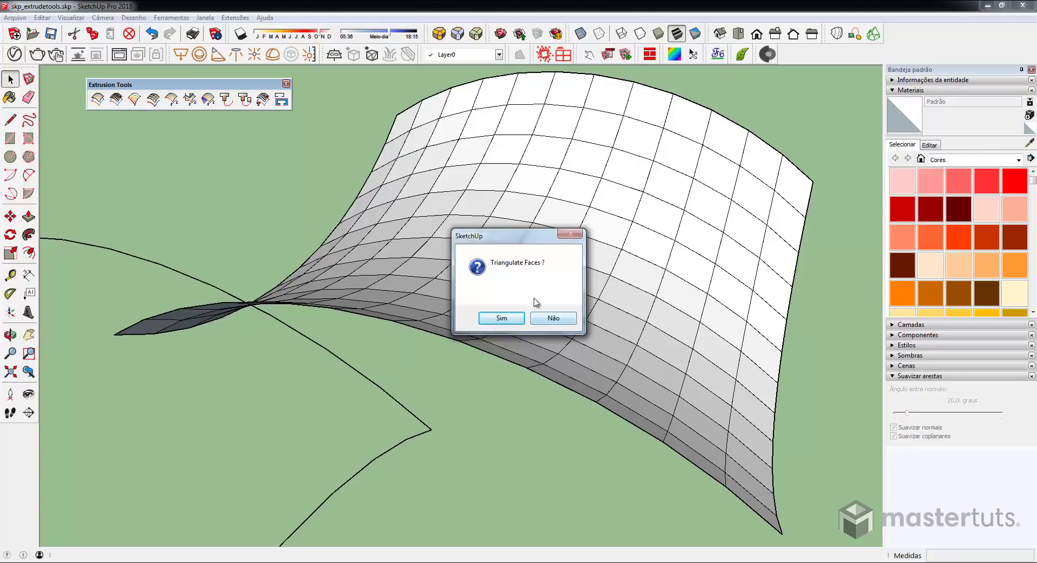
click(549, 318)
click(549, 319)
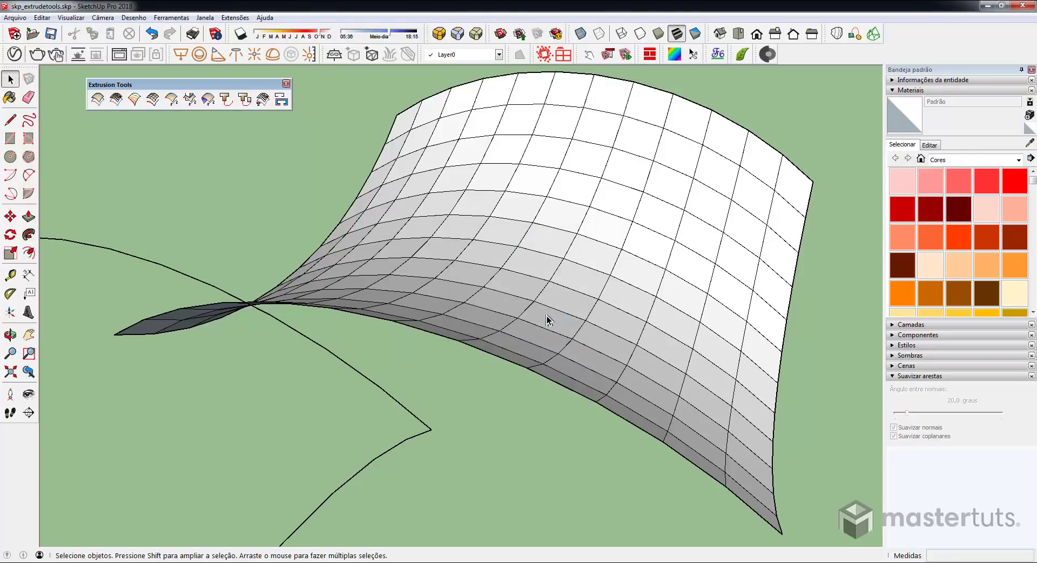
Move the generated surface about 15.27 m along the red axis to its two source curves near the loft
click(546, 318)
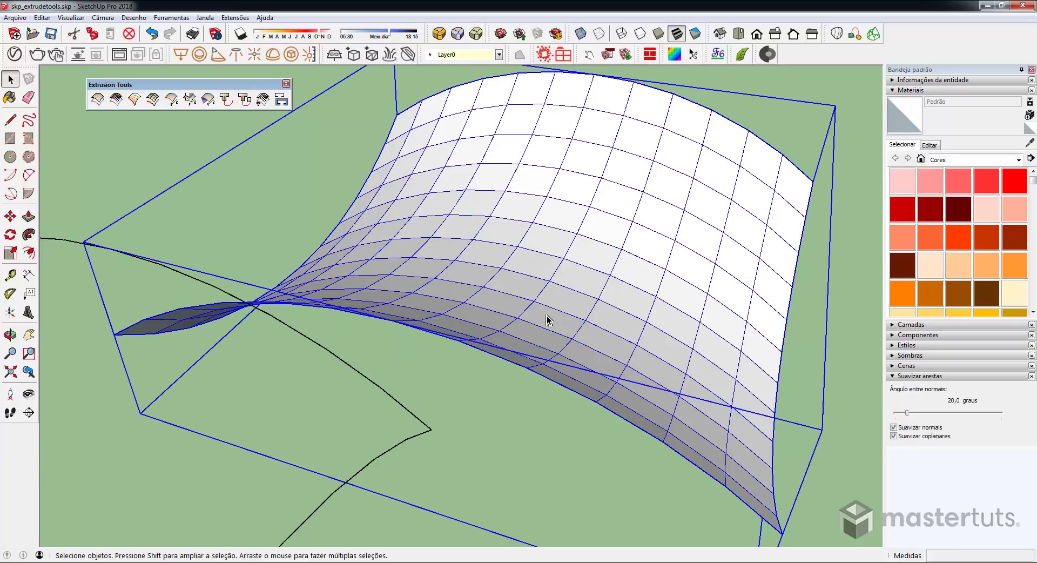
scroll(560, 271, down, 6)
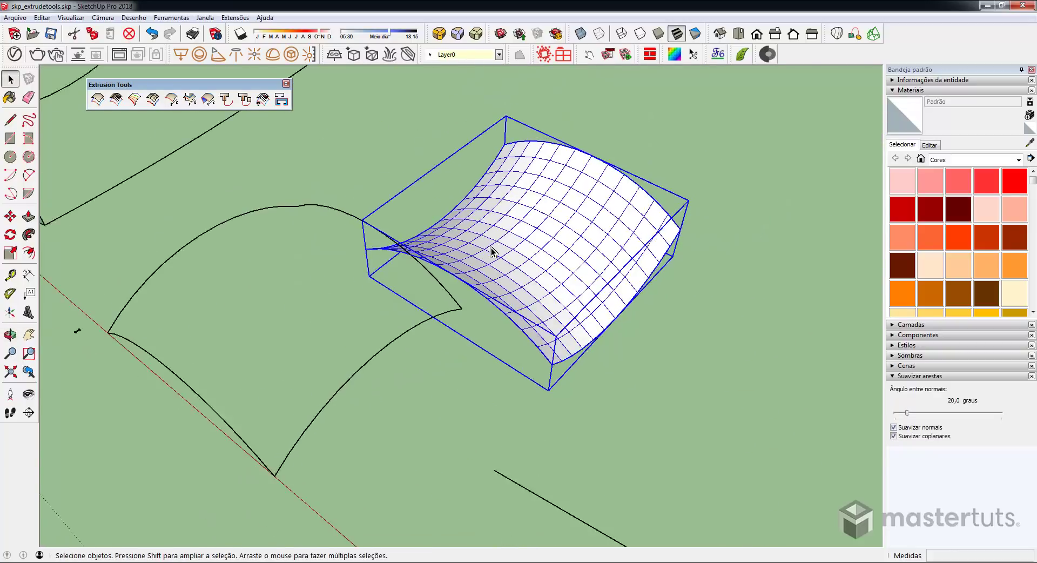
mouse_move(492, 251)
middle_down()
mouse_move(502, 340)
mouse_move(638, 283)
mouse_move(578, 273)
middle_up()
scroll(540, 218, down, 3)
middle_drag(540, 218, 713, 229)
key(m)
click(786, 338)
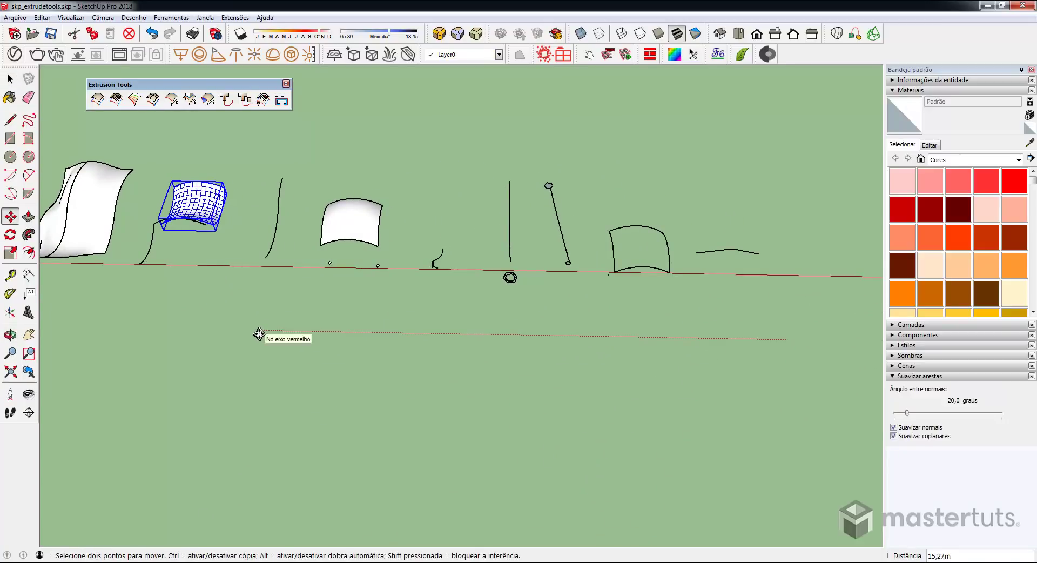
click(259, 333)
scroll(201, 202, up, 5)
middle_drag(201, 202, 710, 491)
scroll(437, 245, up, 5)
key(space)
middle_drag(435, 259, 731, 352)
click(710, 337)
Extrude the freestanding S-shaped curve upward by about 1.47 m with Extrude Edges by Vector
scroll(678, 296, down, 4)
middle_drag(679, 297, 565, 237)
shift+middle_drag(612, 324, 412, 226)
middle_drag(615, 286, 650, 310)
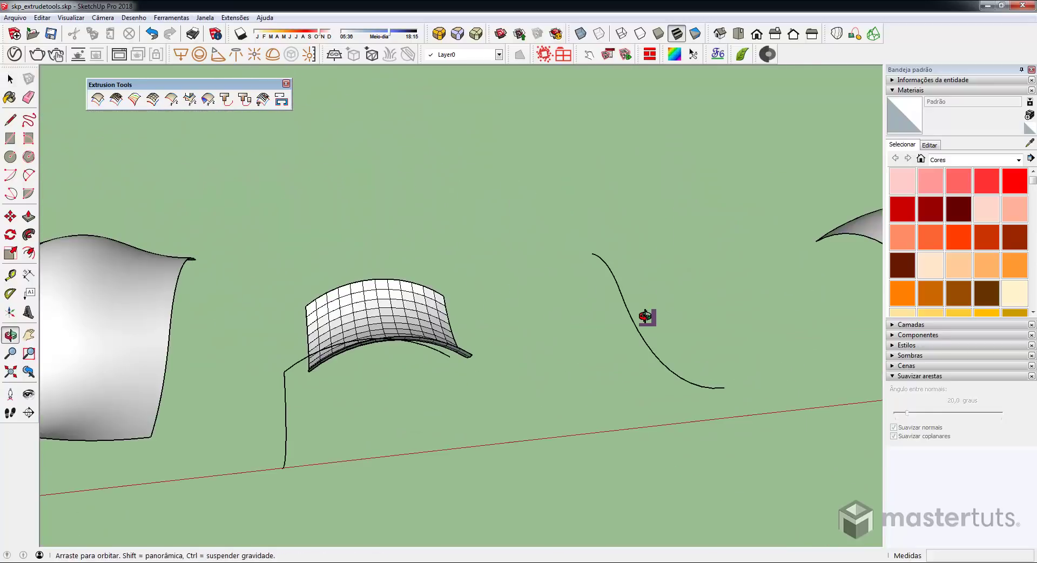
middle_drag(661, 357, 594, 371)
scroll(594, 370, down, 2)
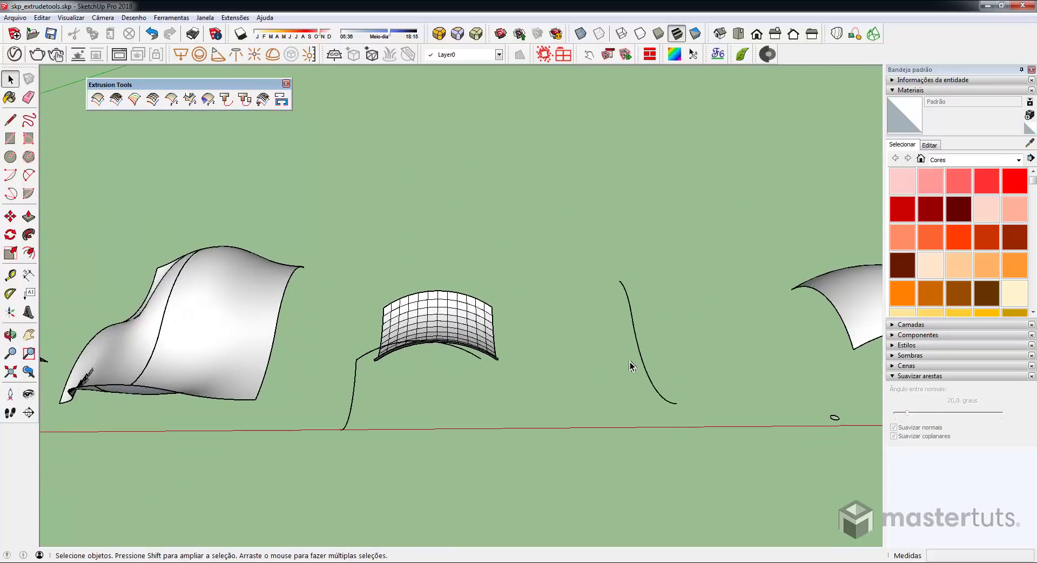
middle_drag(663, 353, 606, 352)
drag(644, 305, 545, 439)
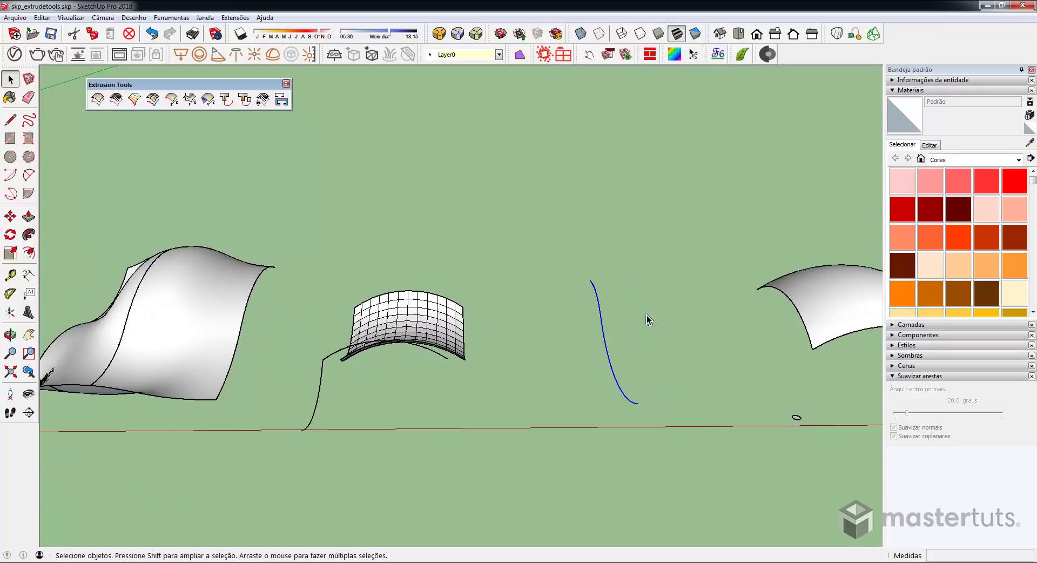
click(171, 99)
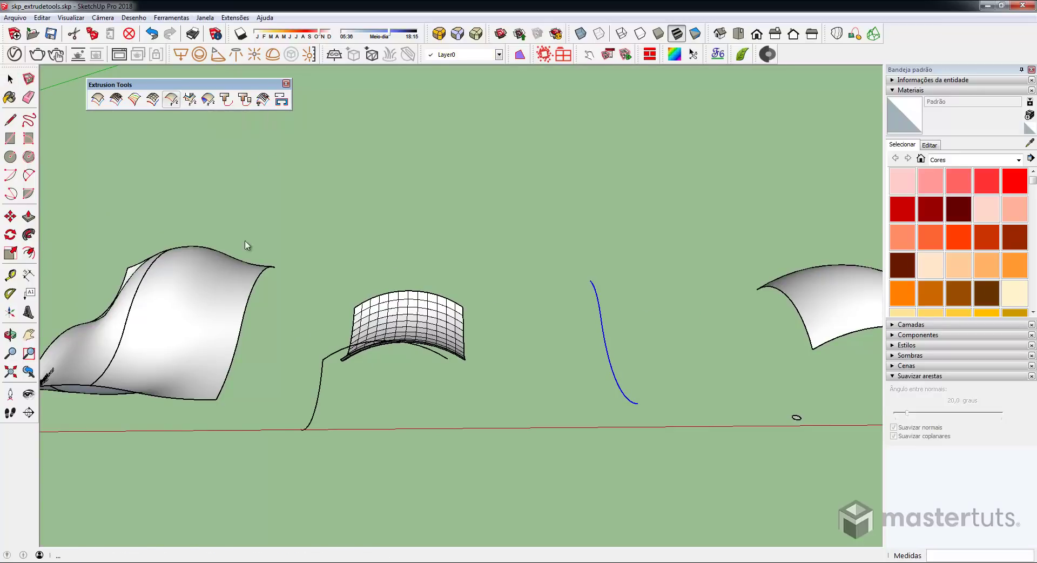
click(637, 403)
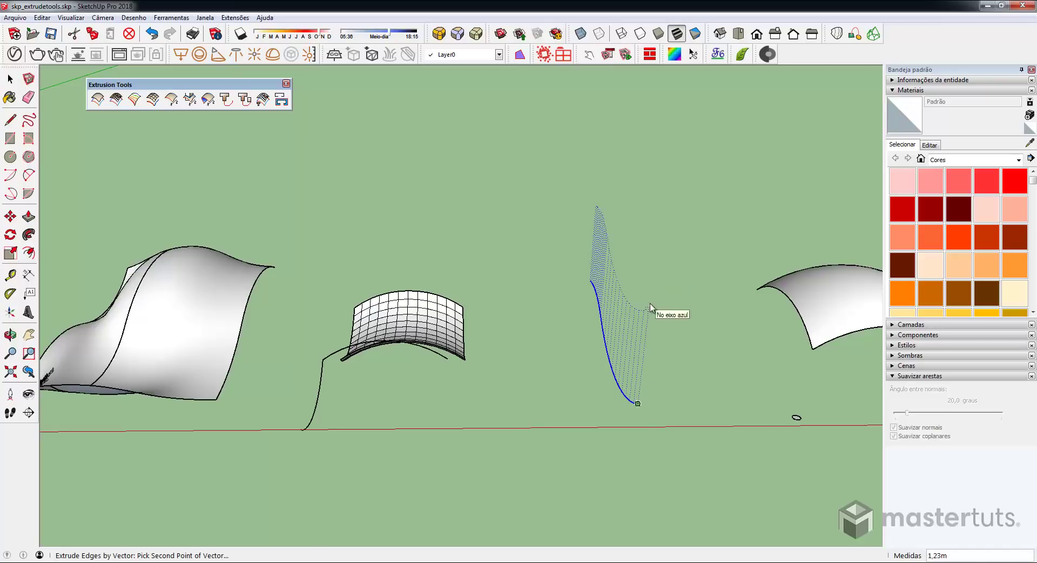
click(651, 292)
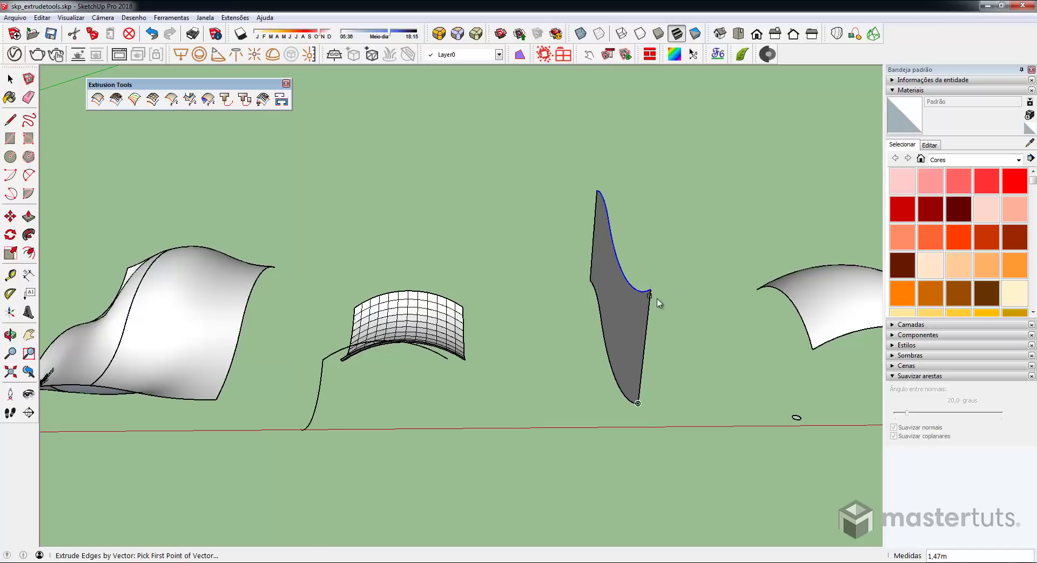
Continue the vector extrusion from the upper curve about 1.51 m horizontally and back down towards the ground to form a seat shape
middle_drag(654, 299, 729, 269)
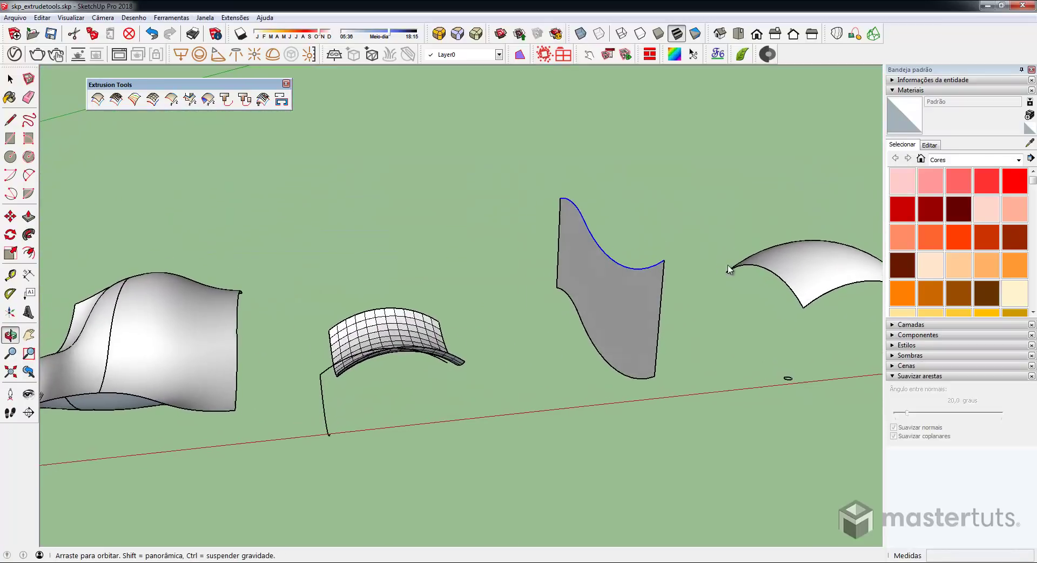
click(664, 260)
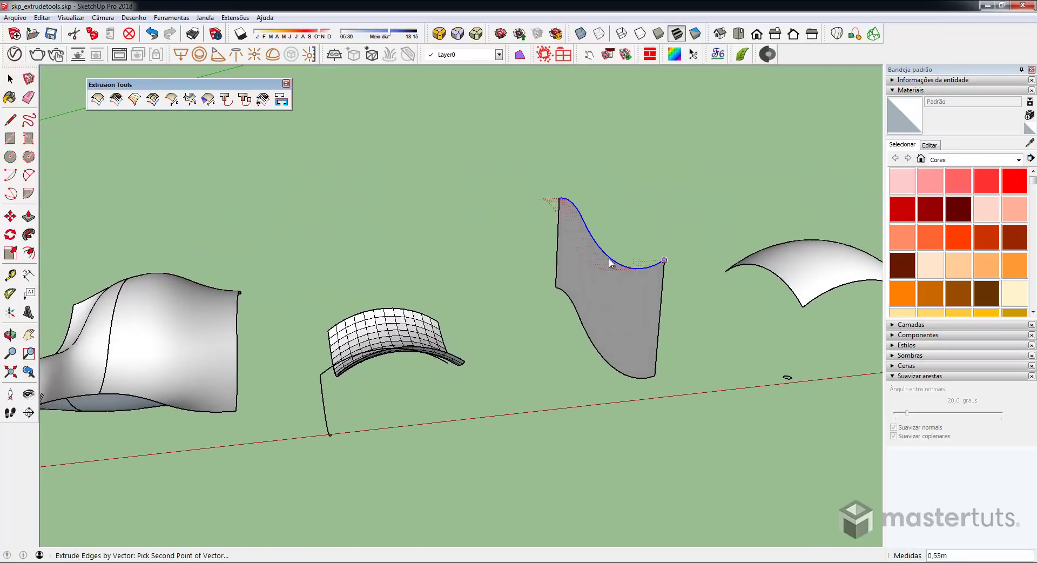
click(543, 275)
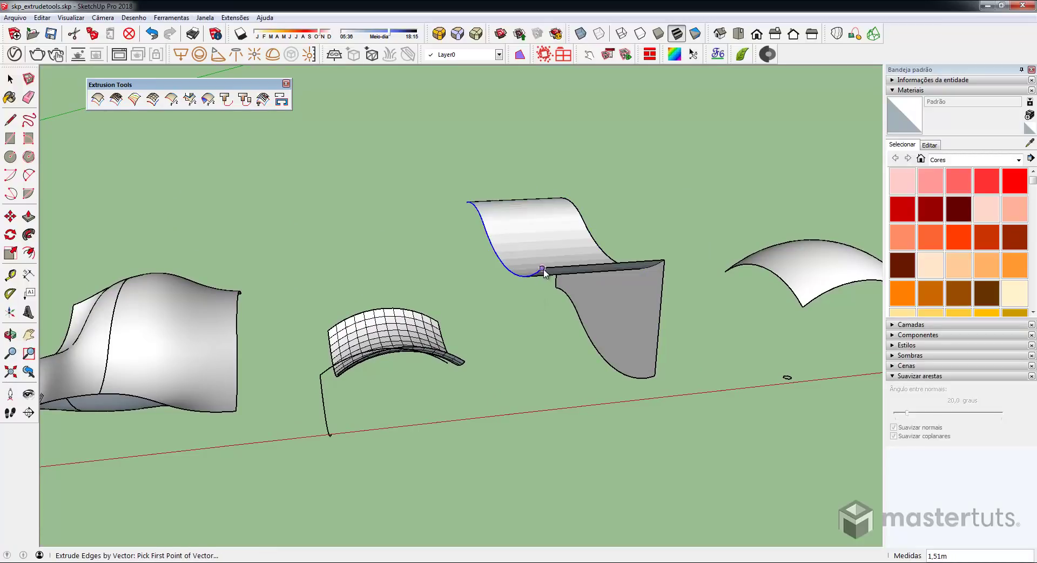
click(542, 268)
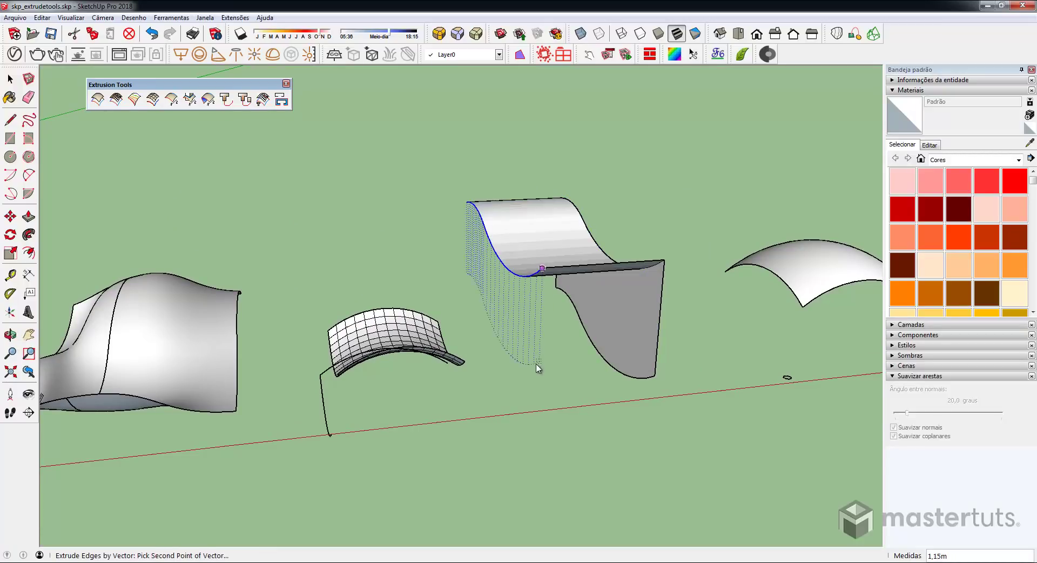
click(538, 387)
Finish the seat-shaped vector extrusion without reversing its faces and explode its group
middle_drag(579, 363, 536, 359)
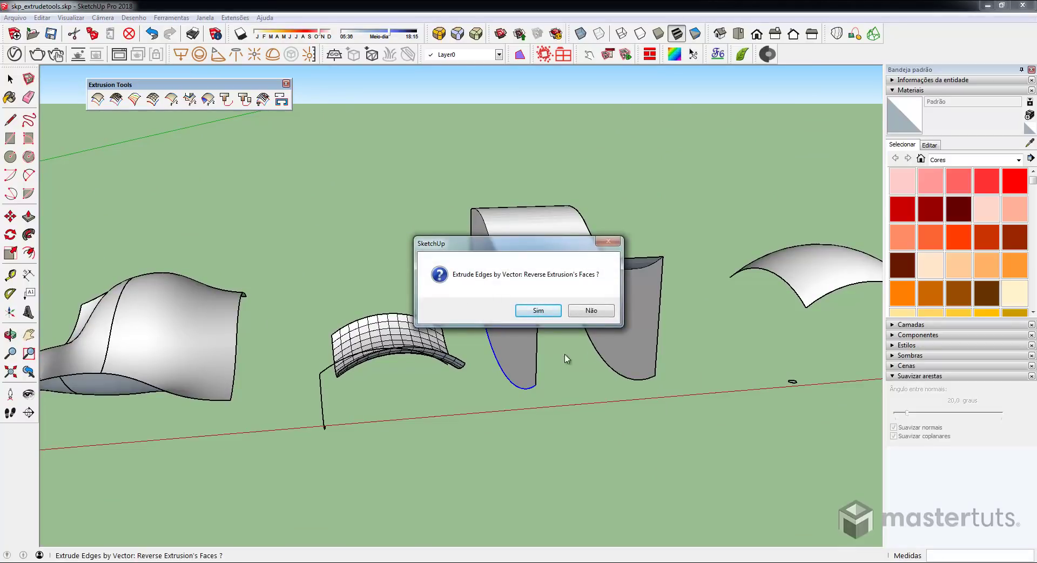
click(586, 310)
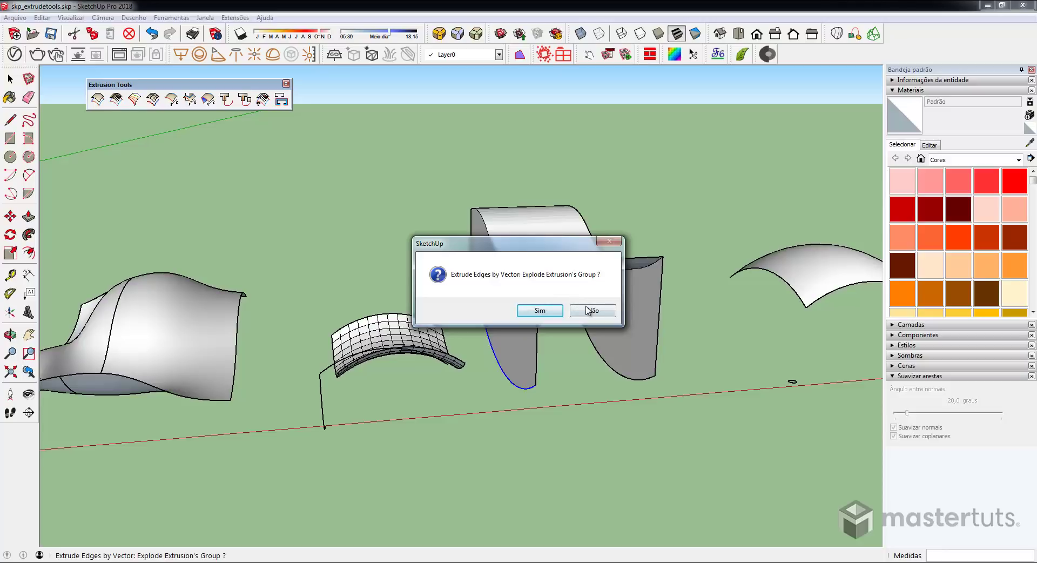
click(540, 311)
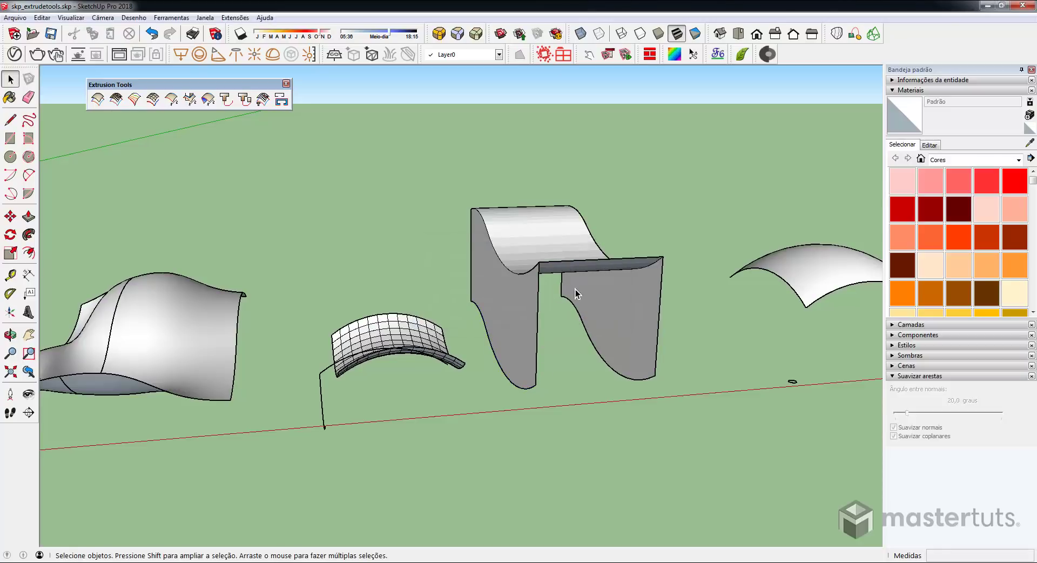
middle_drag(575, 290, 657, 323)
middle_drag(592, 309, 588, 268)
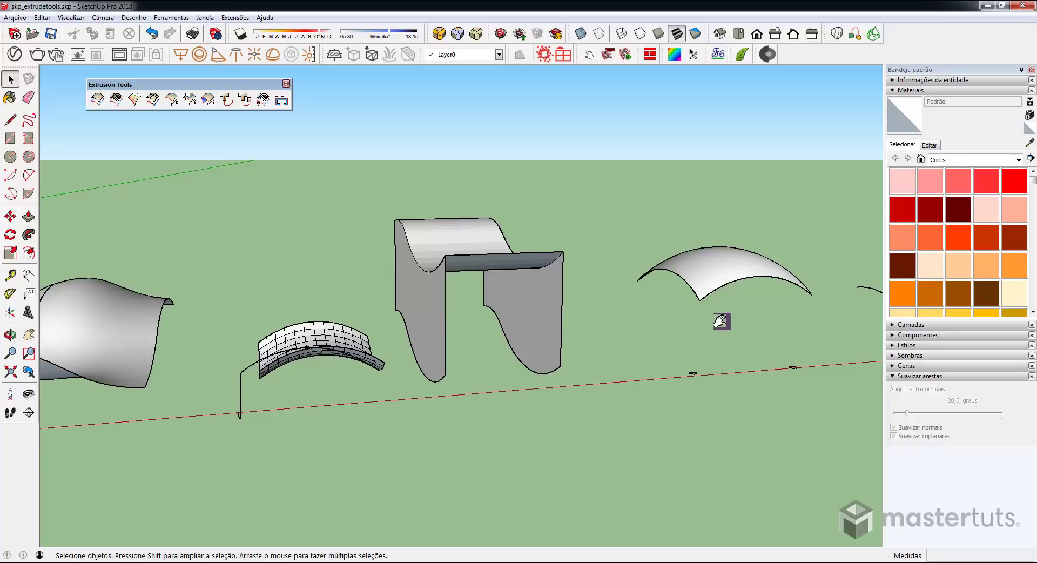
Extrude the two ground circles up about 1.28 m to the curved canopy with Extrude Edges by Vector to Object, reversing faces and keeping the group
middle_drag(722, 319, 578, 346)
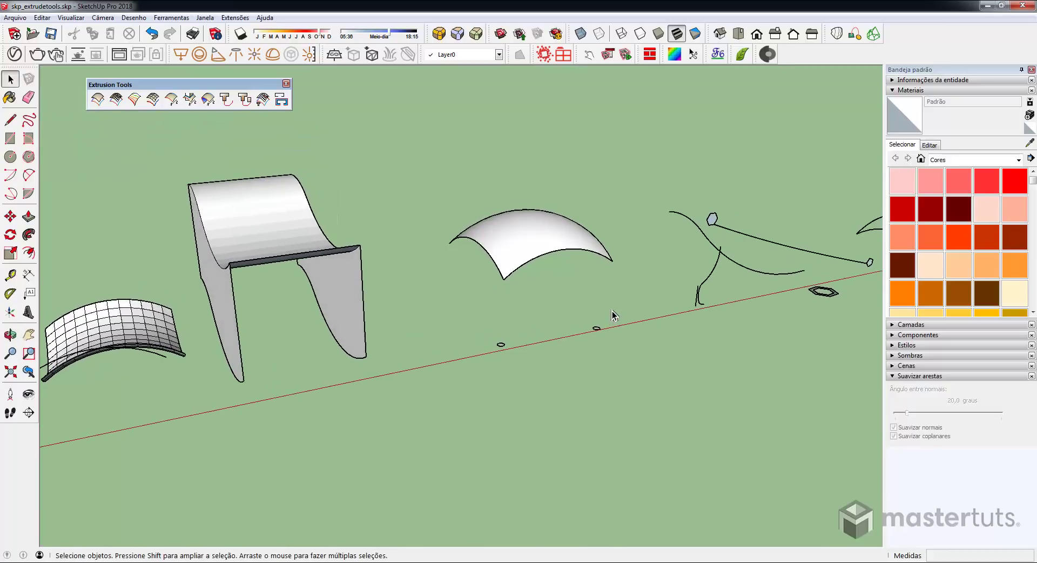
drag(612, 311, 458, 387)
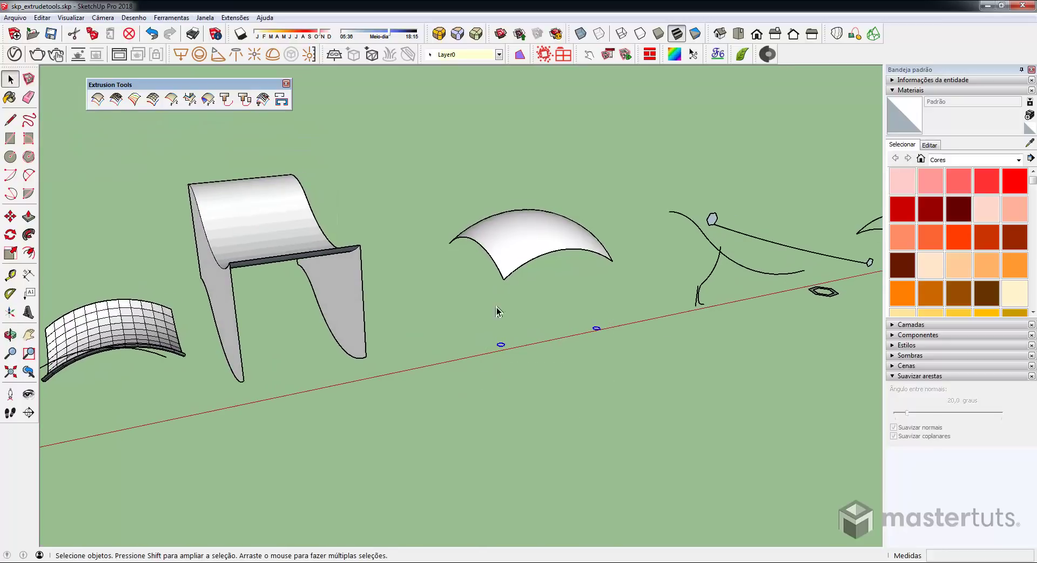
scroll(554, 334, up, 5)
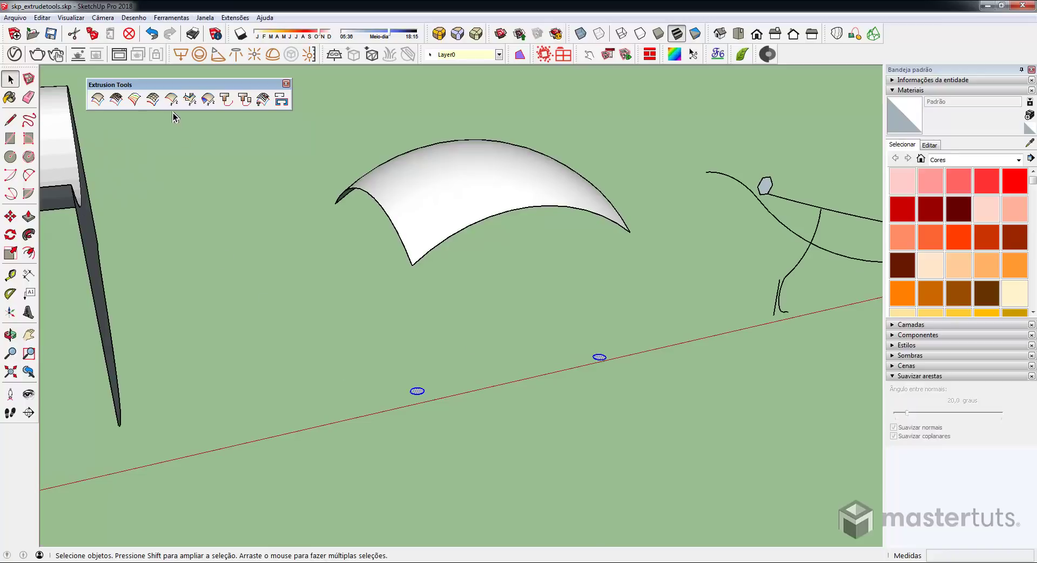
click(189, 99)
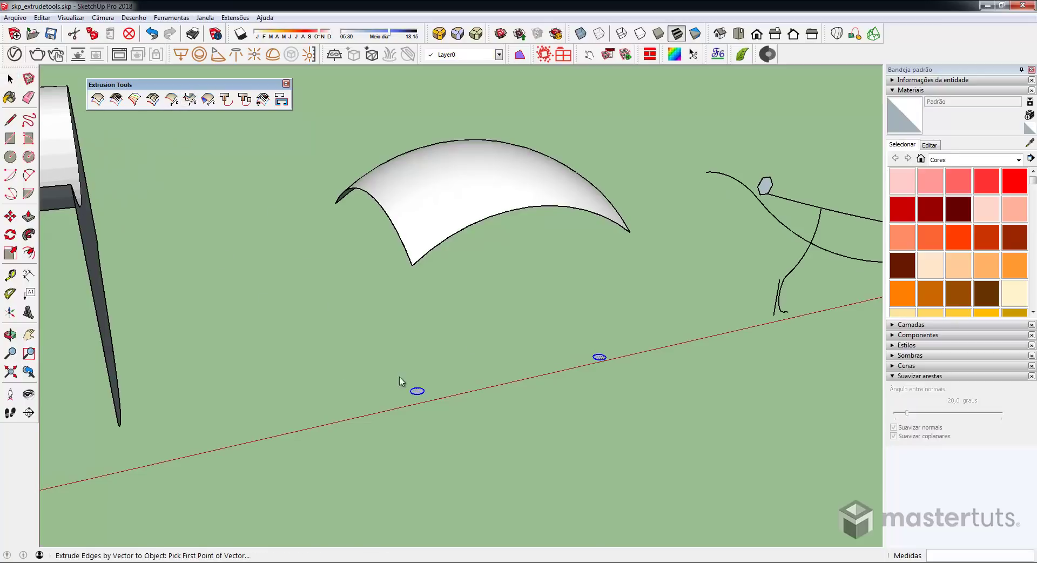
click(421, 392)
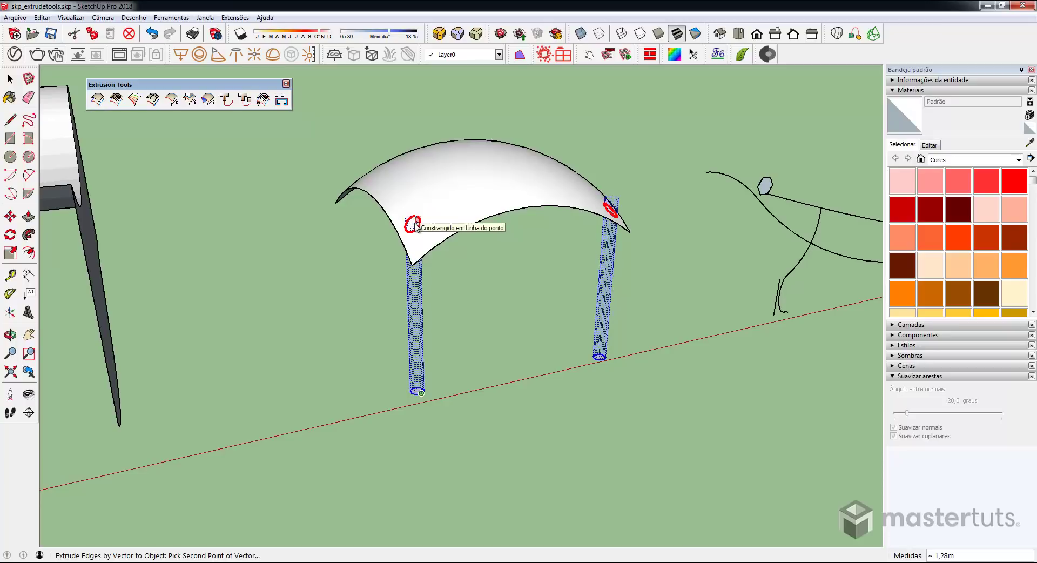
click(416, 222)
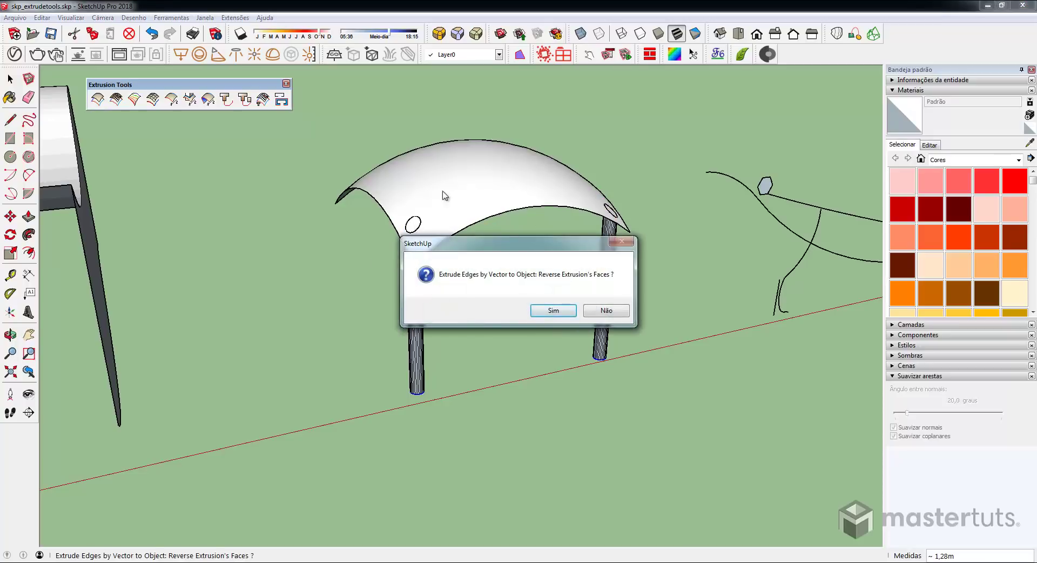
click(554, 310)
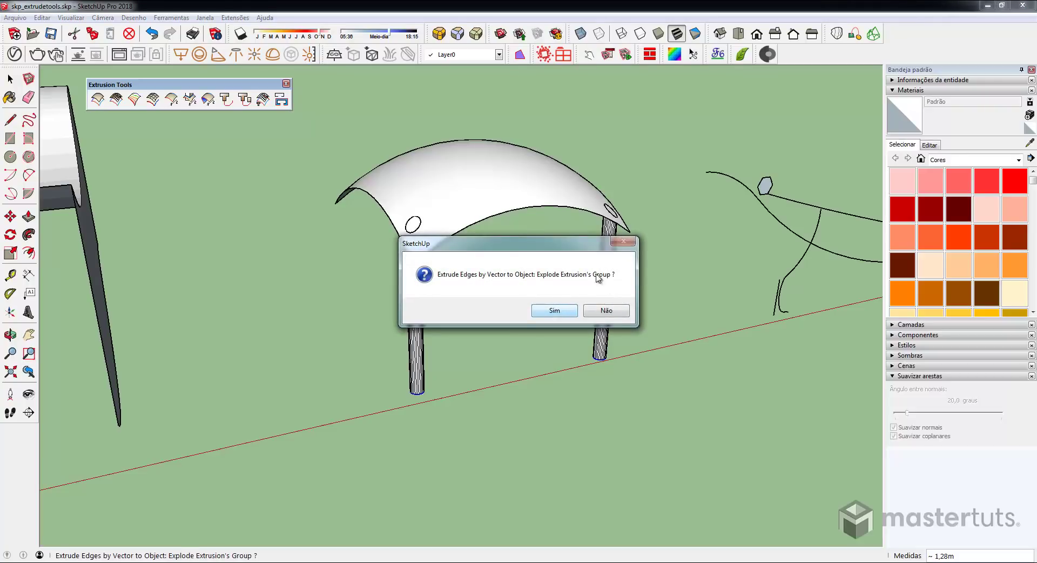
click(613, 312)
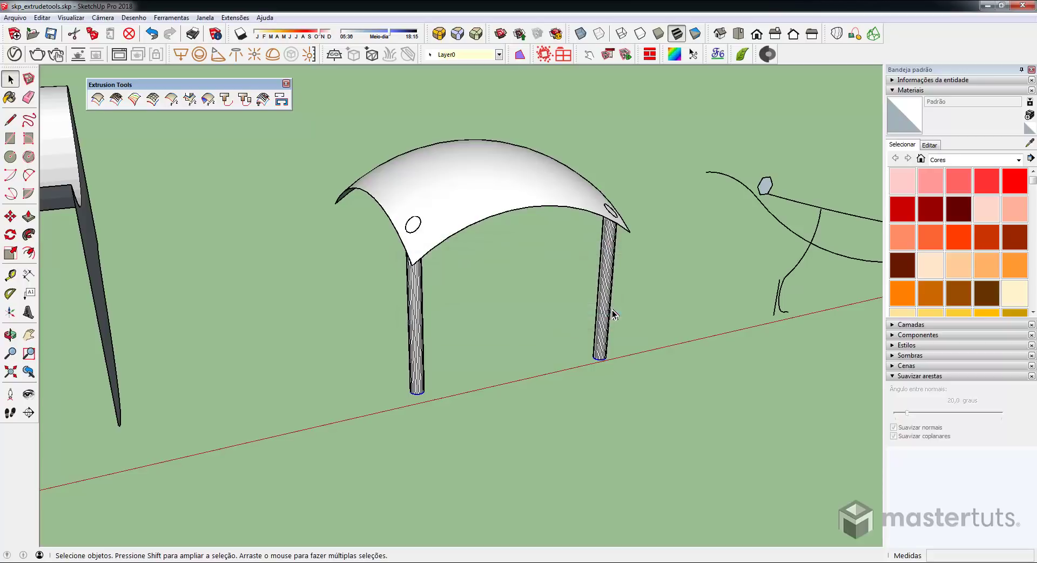
Examine how the two extruded columns meet the curved canopy surface
middle_drag(502, 347, 503, 260)
scroll(503, 258, up, 3)
shift+middle_drag(515, 210, 504, 295)
scroll(567, 202, up, 2)
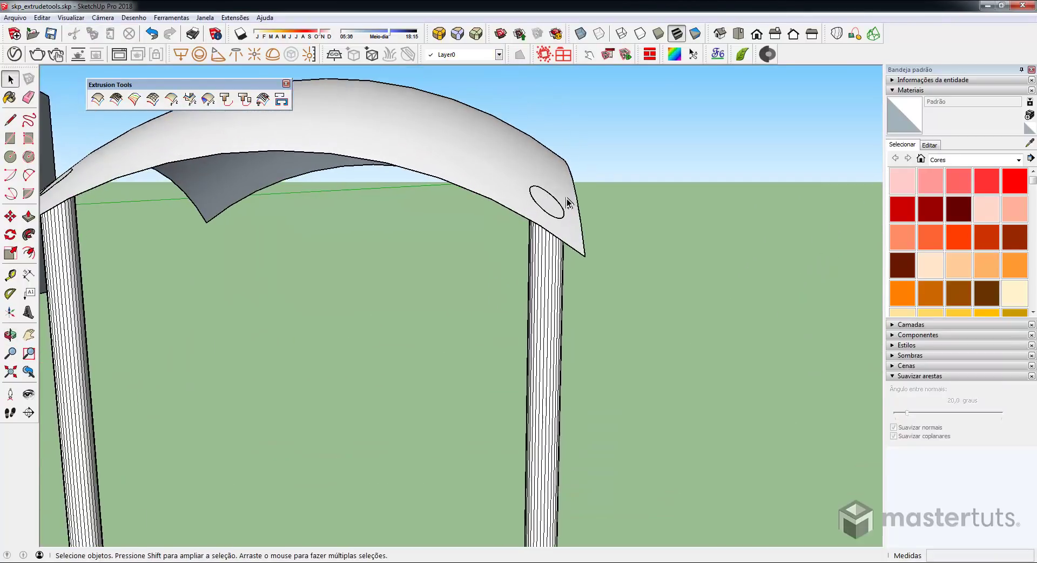
scroll(621, 266, down, 4)
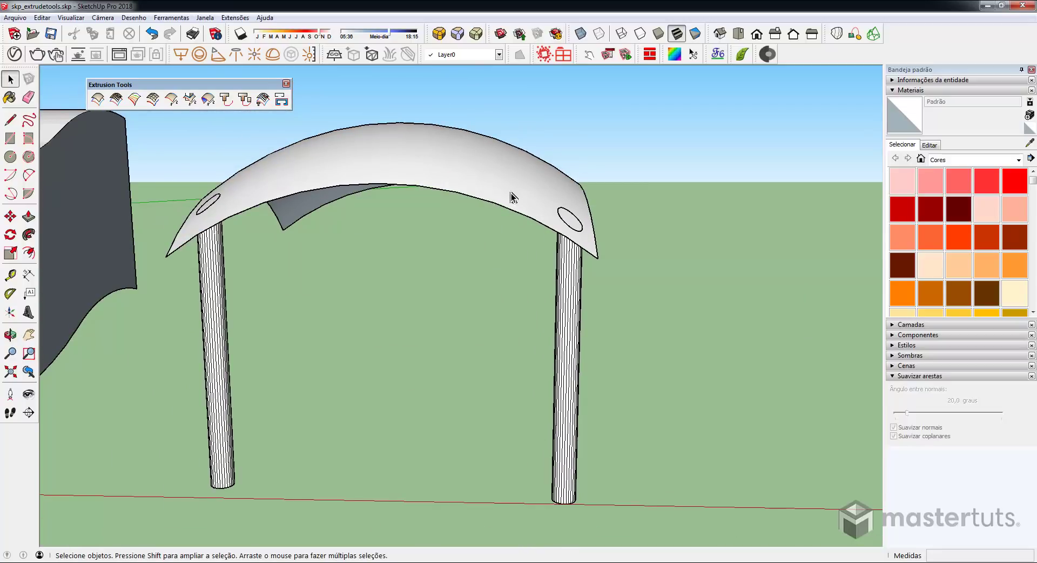
middle_drag(225, 229, 446, 295)
scroll(445, 294, down, 1)
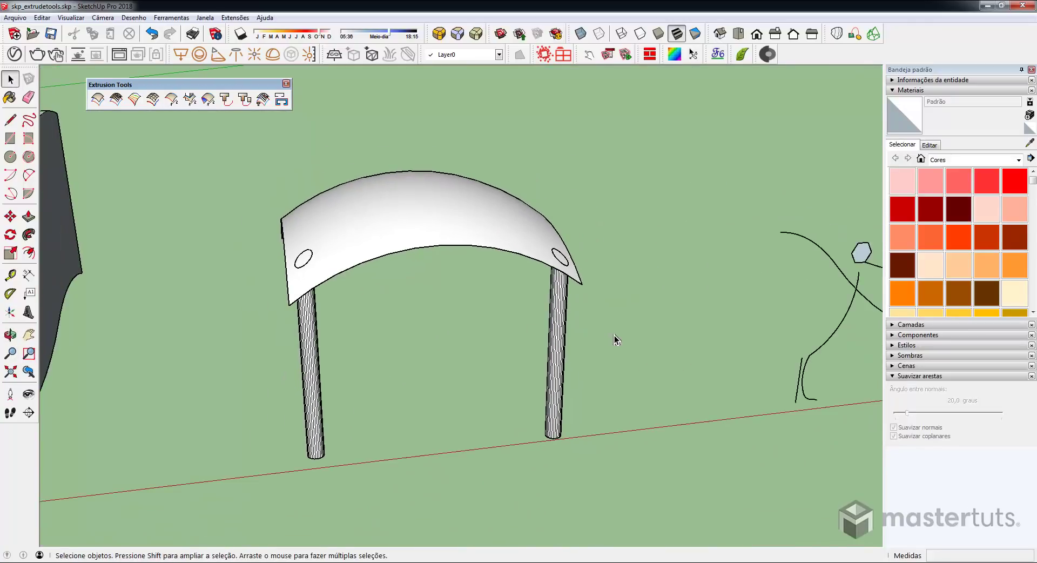
Lathe the goblet profile curve around the short vertical line beside it with Extrude Edges by Lathe
middle_drag(613, 335, 562, 312)
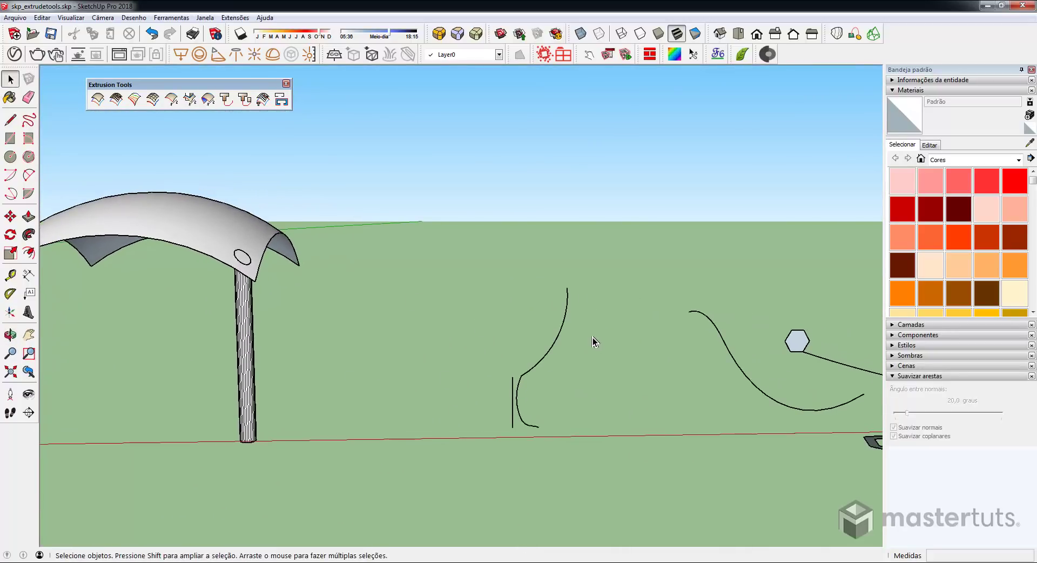
click(522, 379)
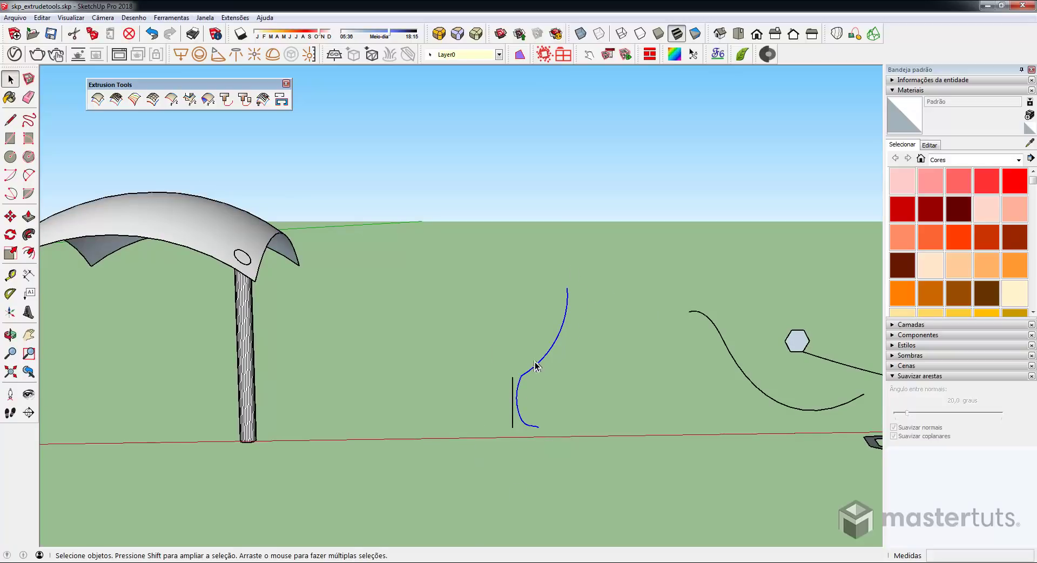
click(207, 99)
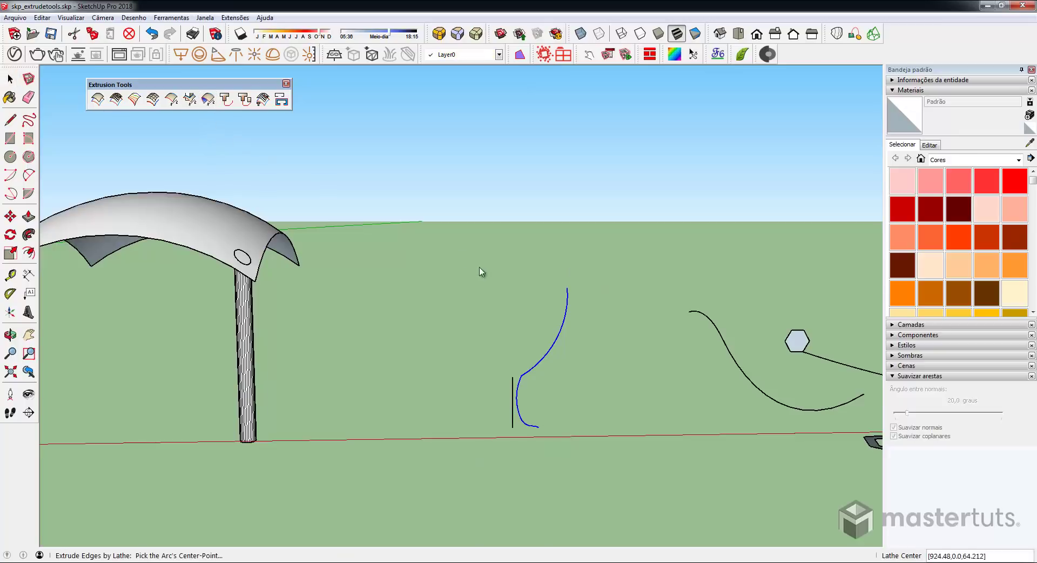
click(512, 427)
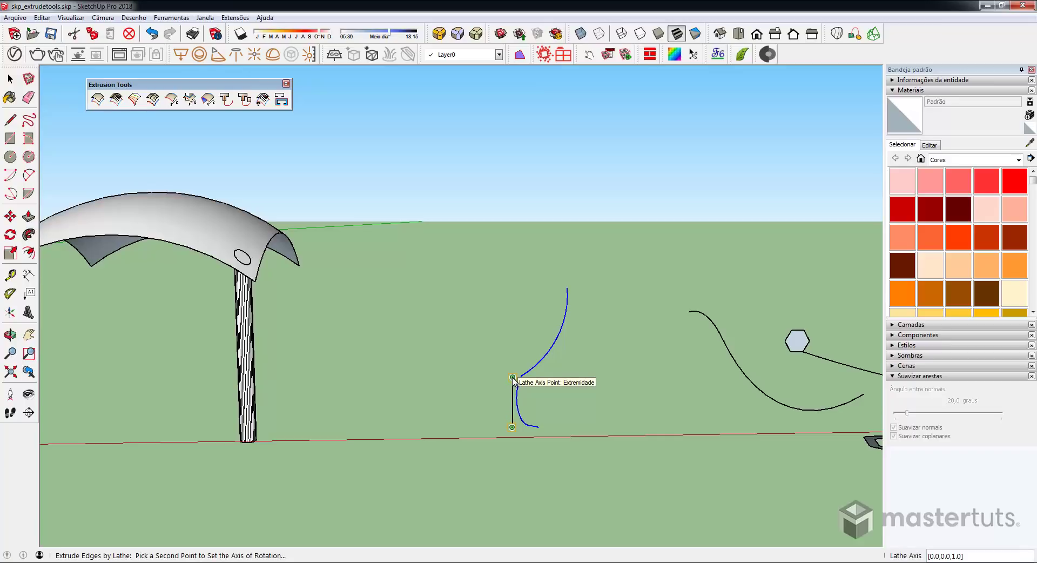
click(512, 378)
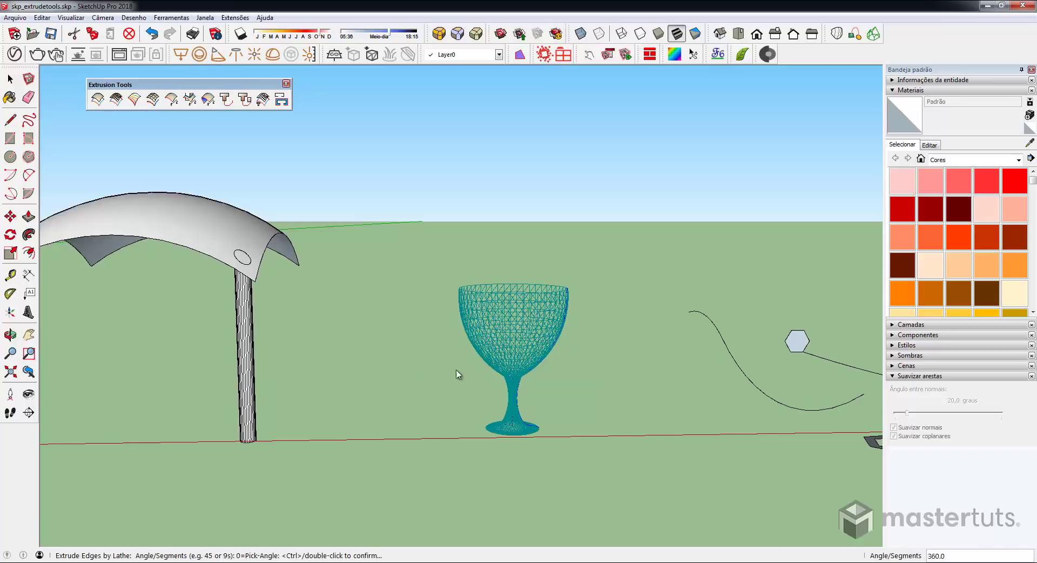
middle_drag(543, 357, 497, 305)
scroll(534, 369, up, 4)
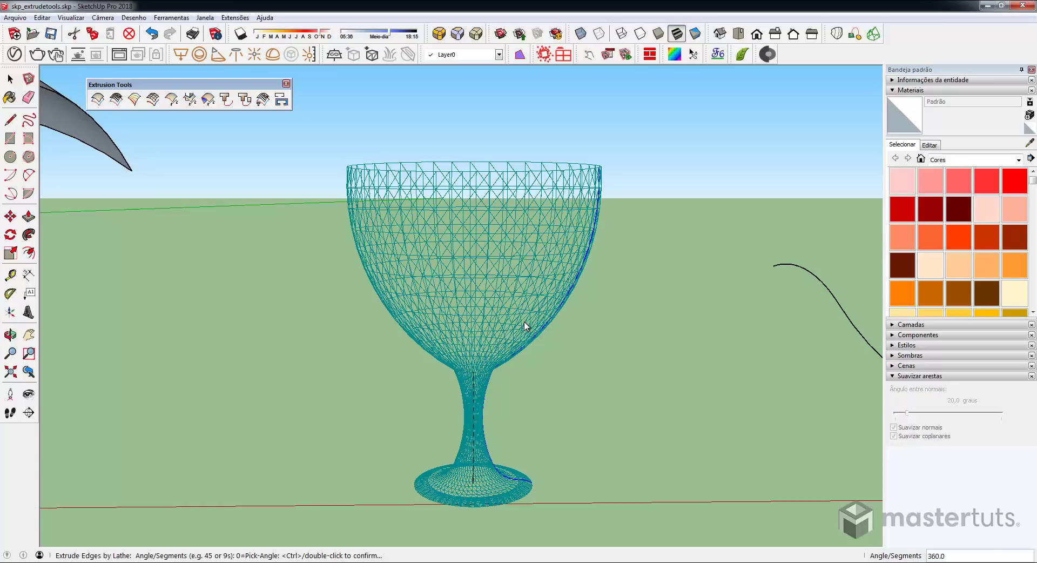
Preview the goblet lathe with a 180-degree sweep and return the angle to 360 degrees
text(0)
key(Return)
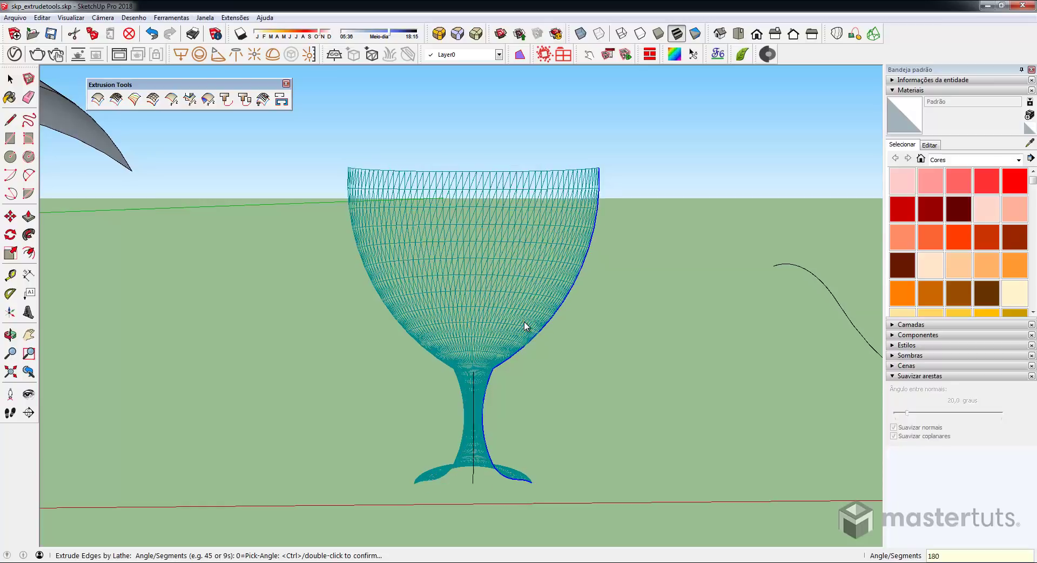
middle_drag(525, 326, 513, 359)
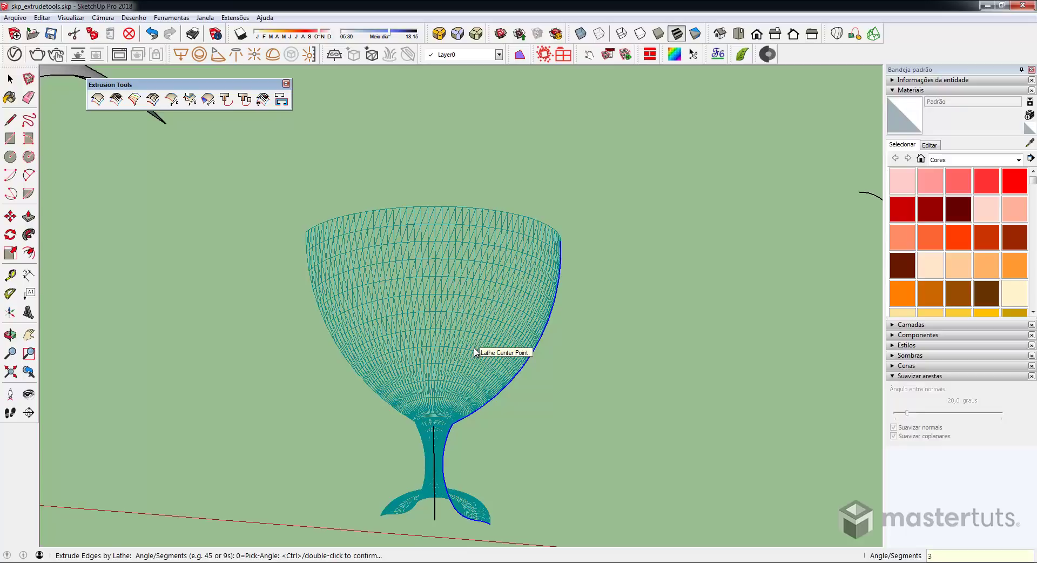
text(60)
key(Return)
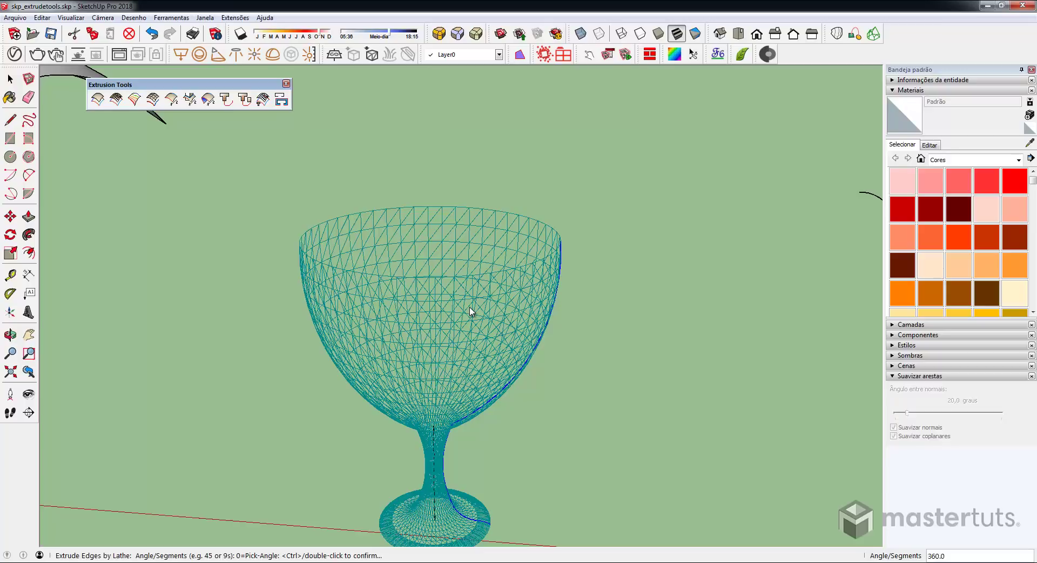
Try 12 segments for the goblet lathe and settle on 30 segments
text(12s)
key(Return)
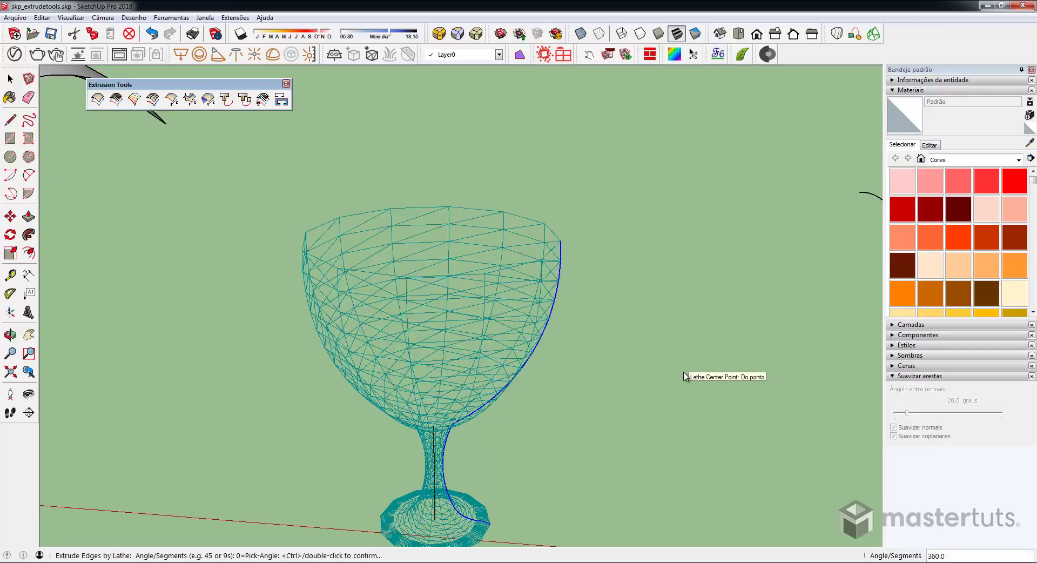
text(30s)
key(Return)
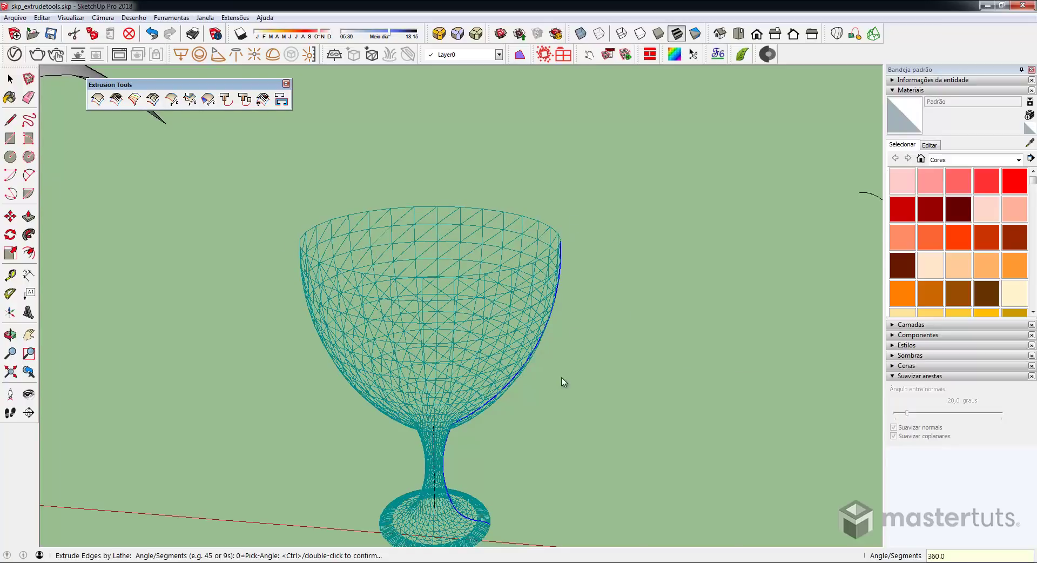
Generate the lathed goblet with coplanar edges removed and edges smoothed, without reversing its faces or exploding its group
double_click(619, 241)
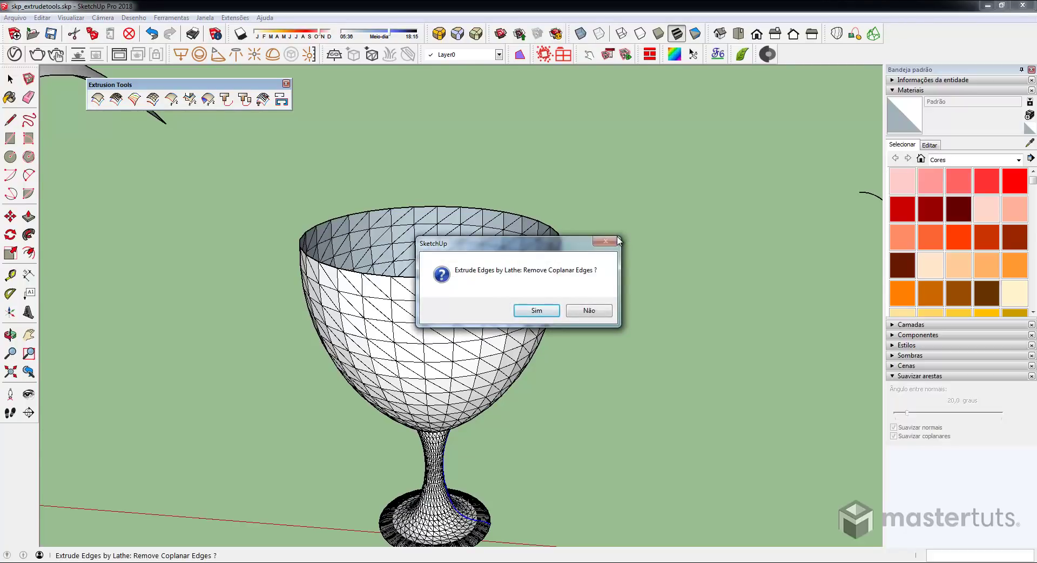
click(536, 310)
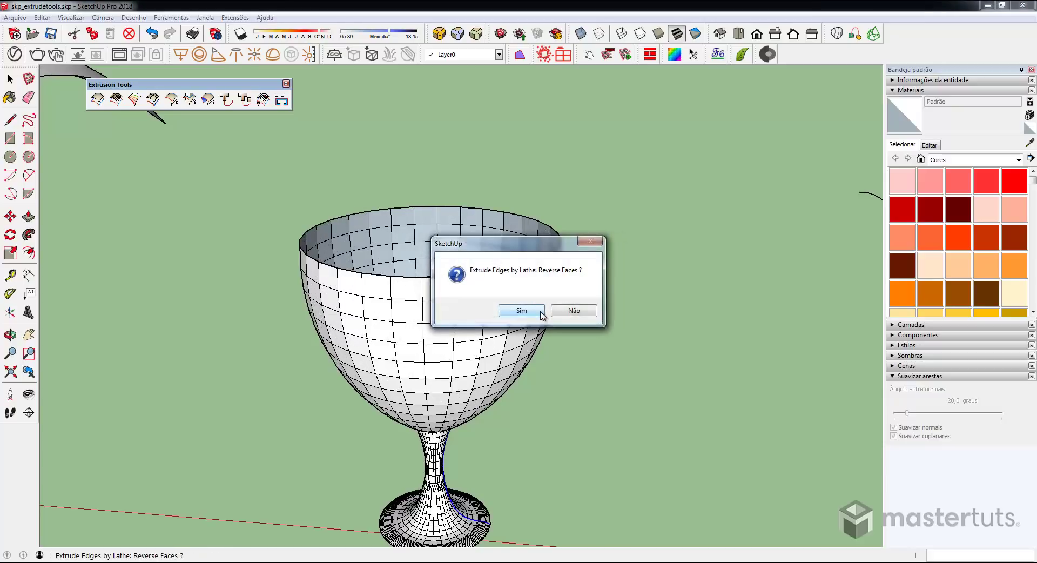
click(574, 311)
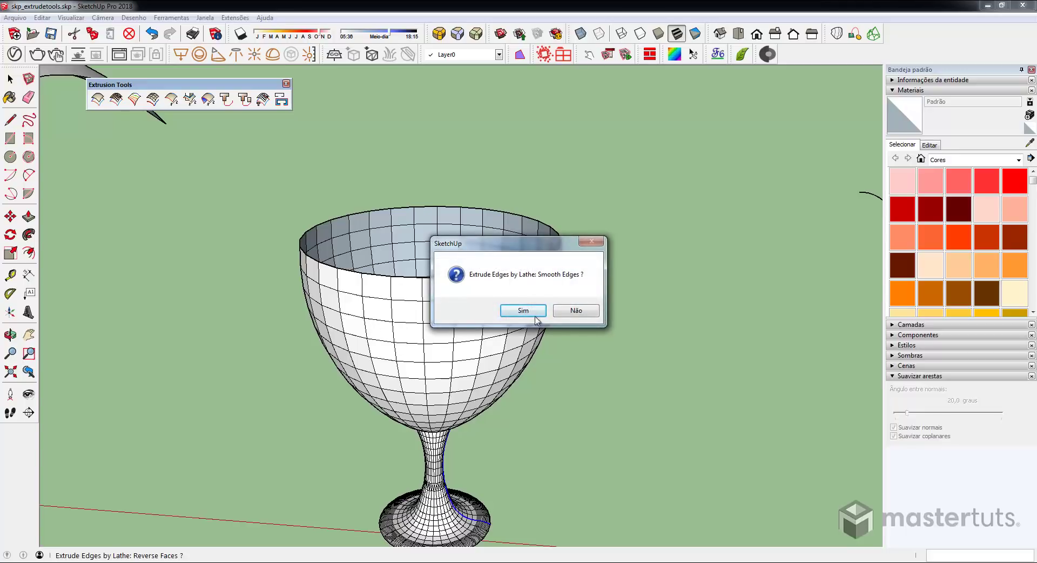
click(522, 310)
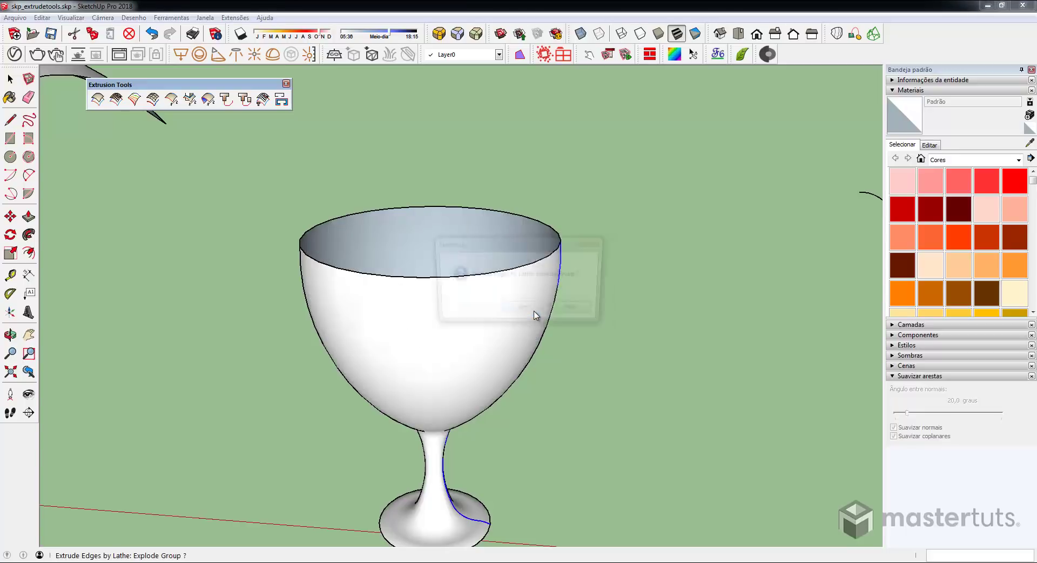
click(576, 310)
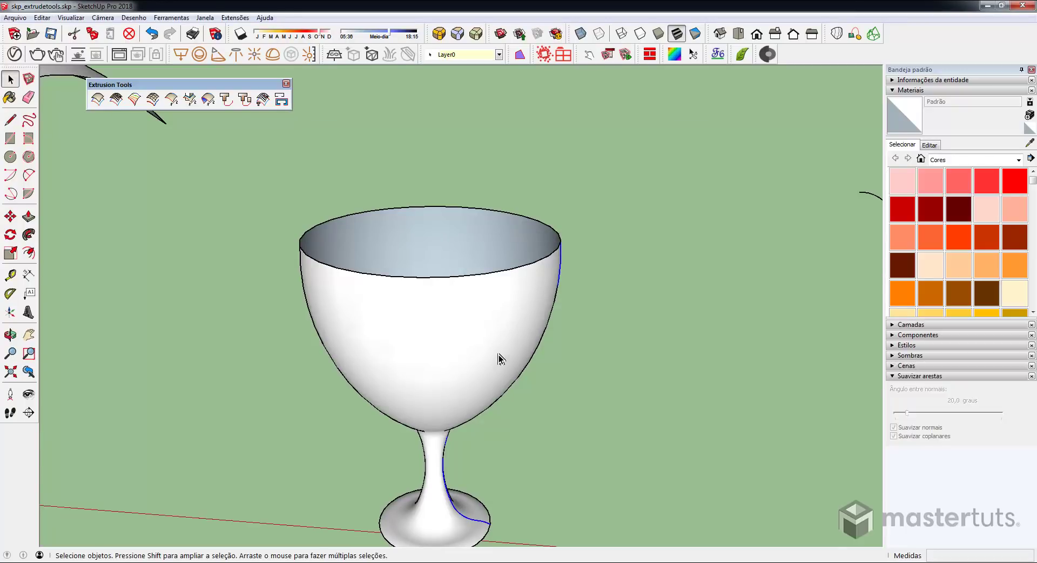
Move the goblet group along the red axis away from its profile curve towards the canopy
middle_drag(498, 354, 534, 474)
scroll(516, 271, down, 2)
click(516, 271)
key(m)
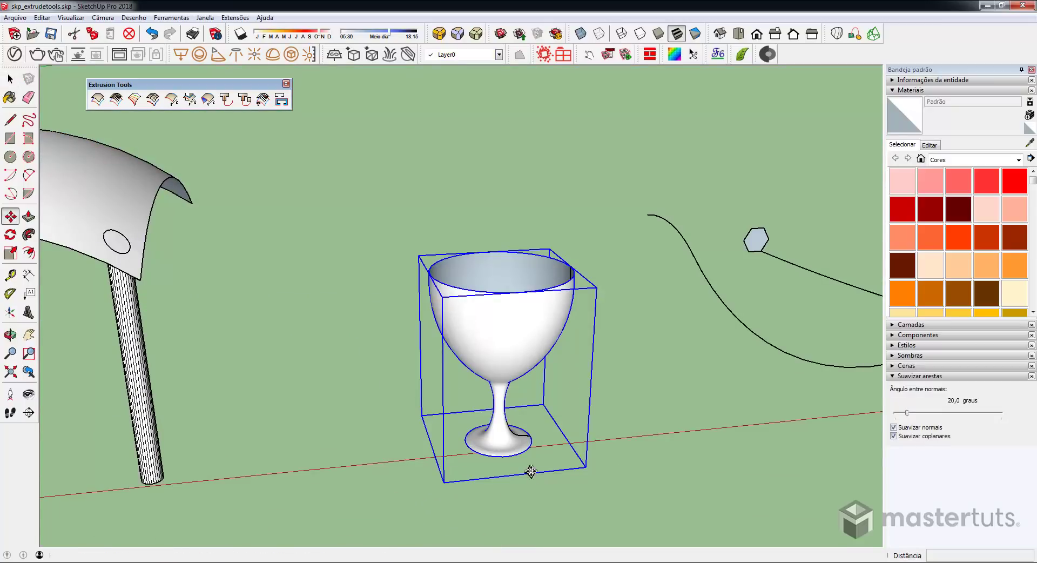
click(529, 470)
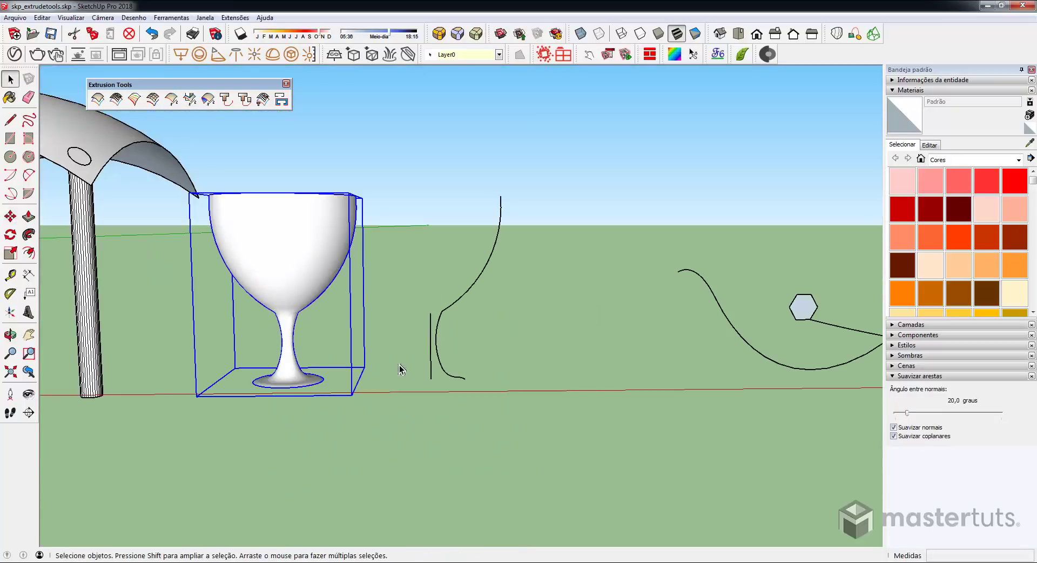
Extrude the hexagonal ring face along the S-shaped curve to form a hollow curved tube
middle_drag(403, 366, 280, 440)
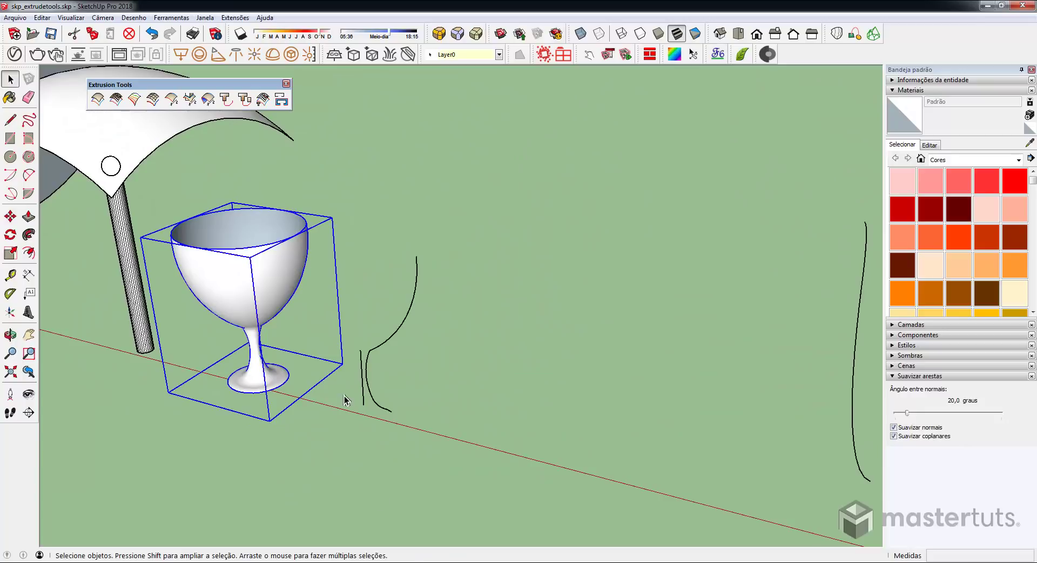
scroll(542, 379, down, 3)
middle_drag(600, 395, 421, 289)
click(436, 328)
scroll(437, 328, down, 1)
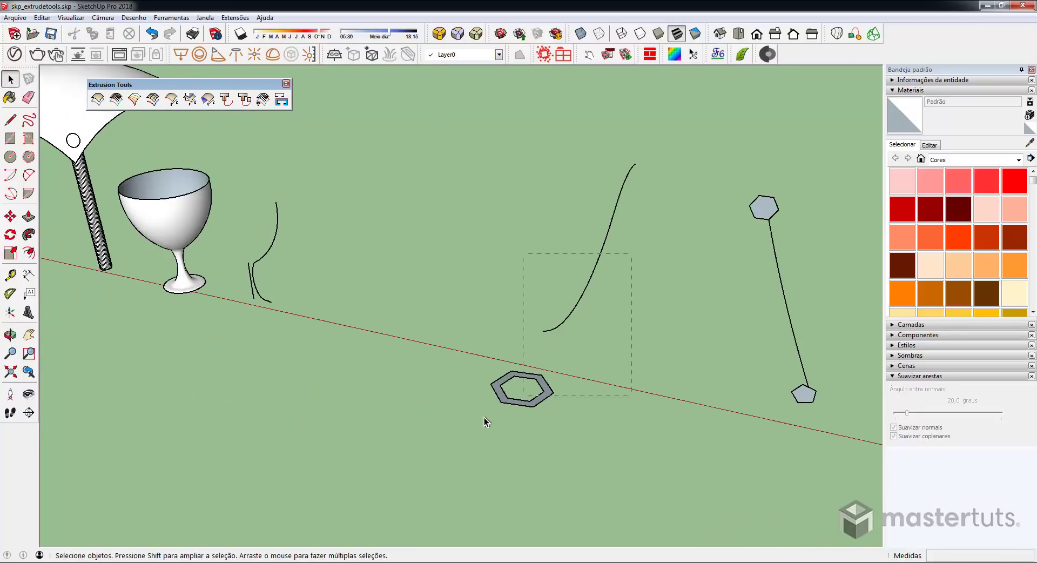
drag(484, 421, 442, 441)
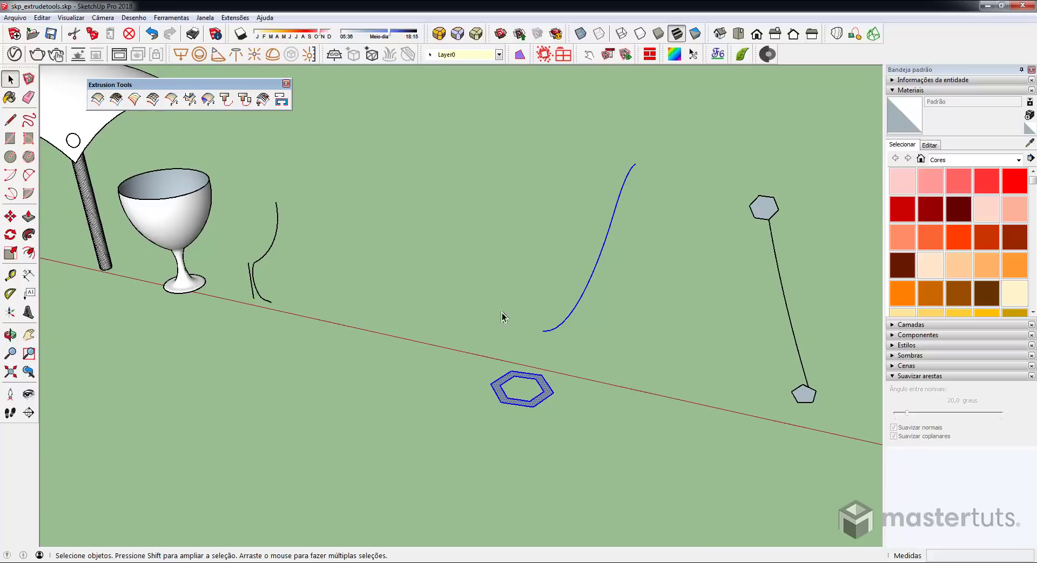
click(226, 100)
Examine the hollow hexagonal tube and its open end beside the original ring
middle_drag(625, 301, 336, 340)
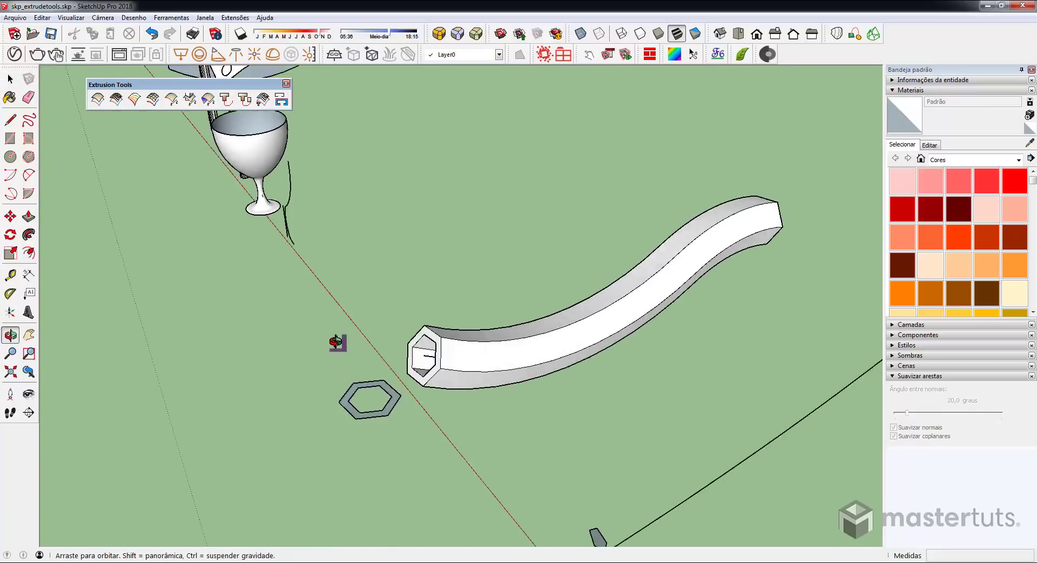
scroll(653, 299, up, 5)
middle_drag(654, 299, 549, 421)
middle_drag(484, 452, 485, 453)
middle_drag(605, 425, 482, 359)
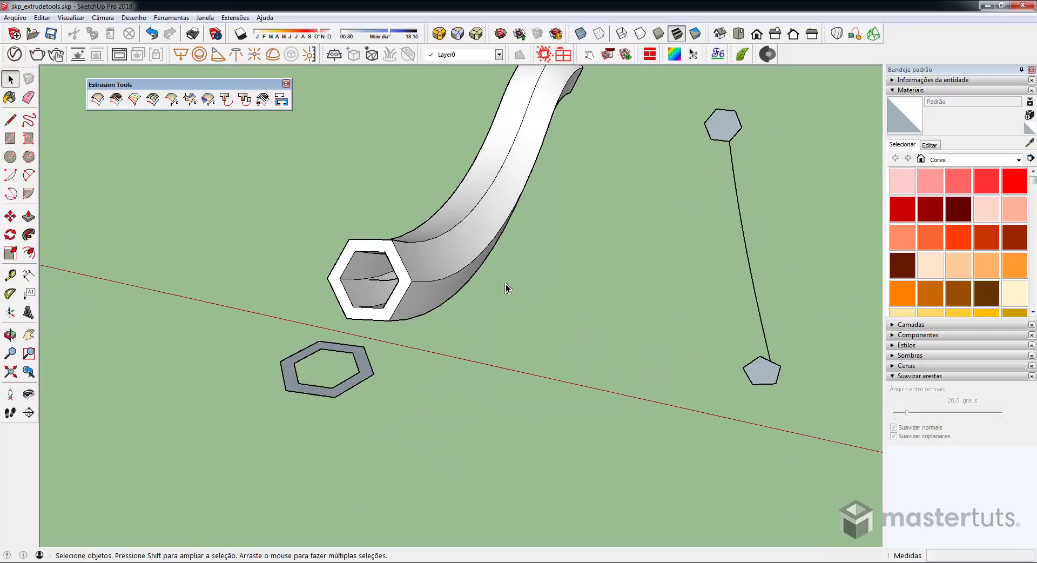
middle_drag(683, 372, 480, 338)
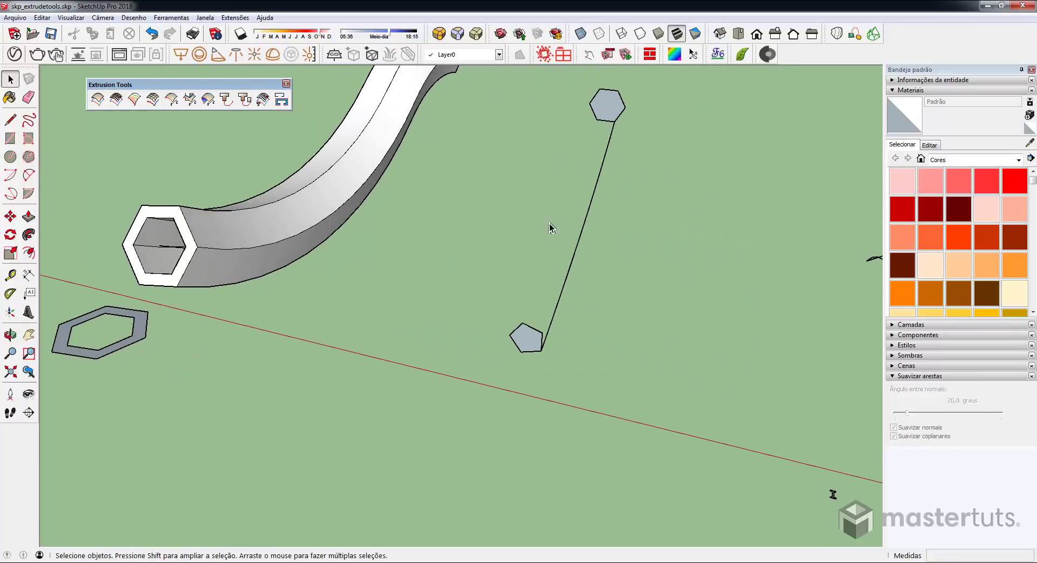
Extrude the pentagon face along the curved rail with Extrude Edges by Faces, melding it into the hexagon face
middle_drag(550, 227, 475, 284)
middle_drag(551, 310, 592, 247)
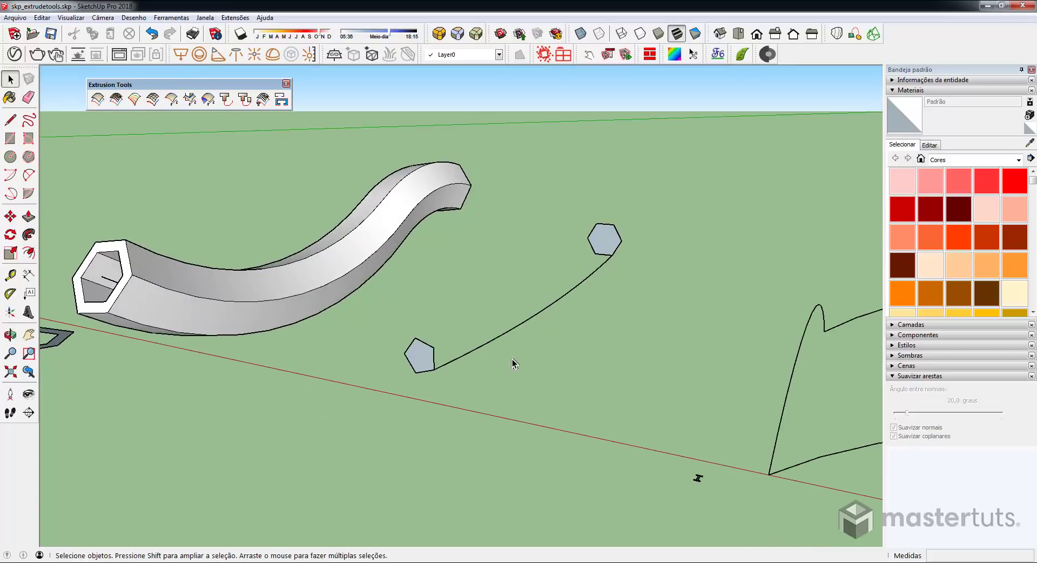
click(245, 99)
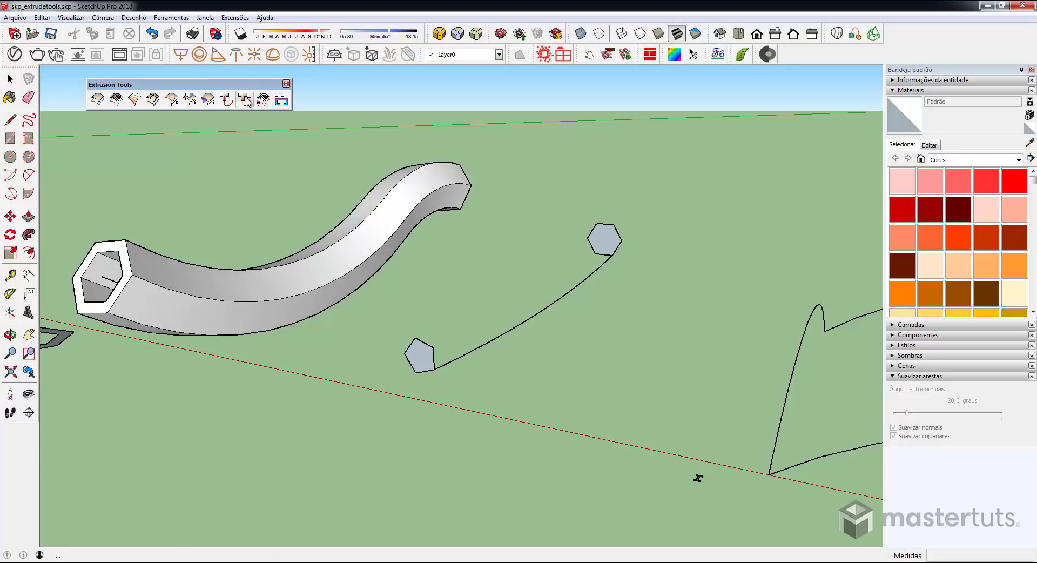
click(427, 360)
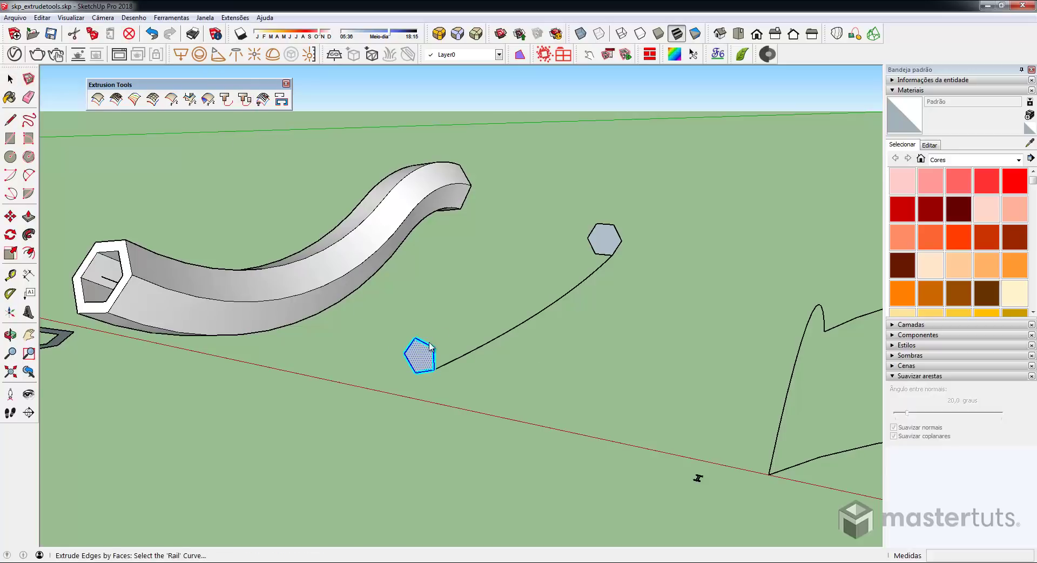
click(467, 361)
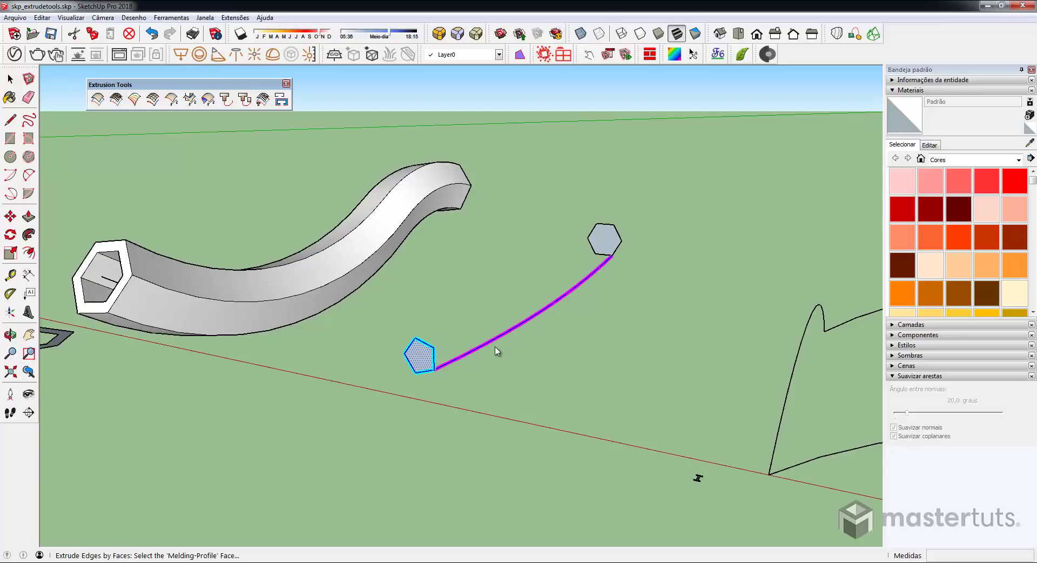
click(609, 240)
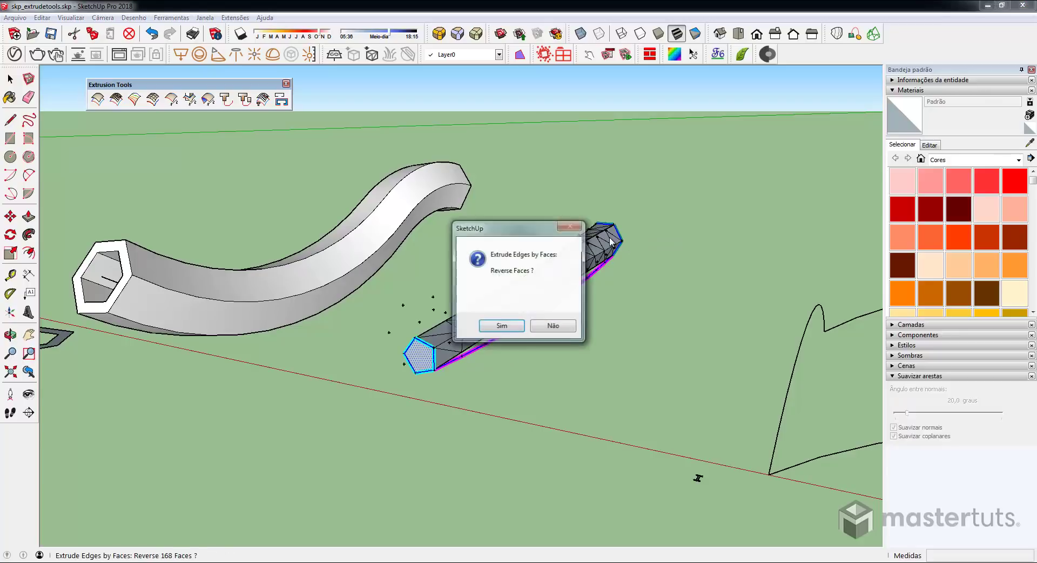
Reverse the pentagon-to-hexagon tube's faces and erase its coplanar edges, without intersecting the mesh with itself or smoothing edges
drag(522, 230, 714, 185)
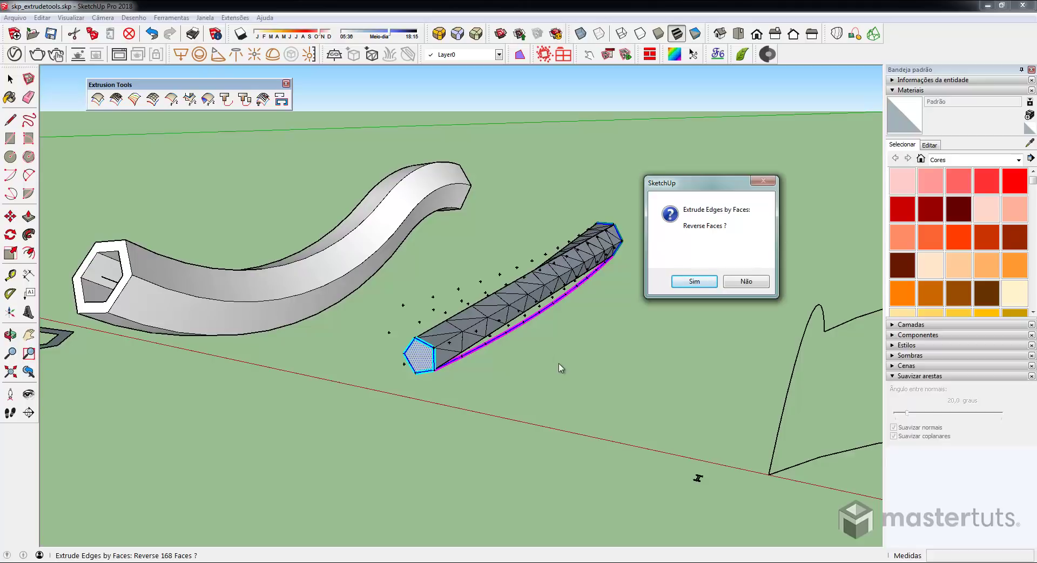
click(694, 282)
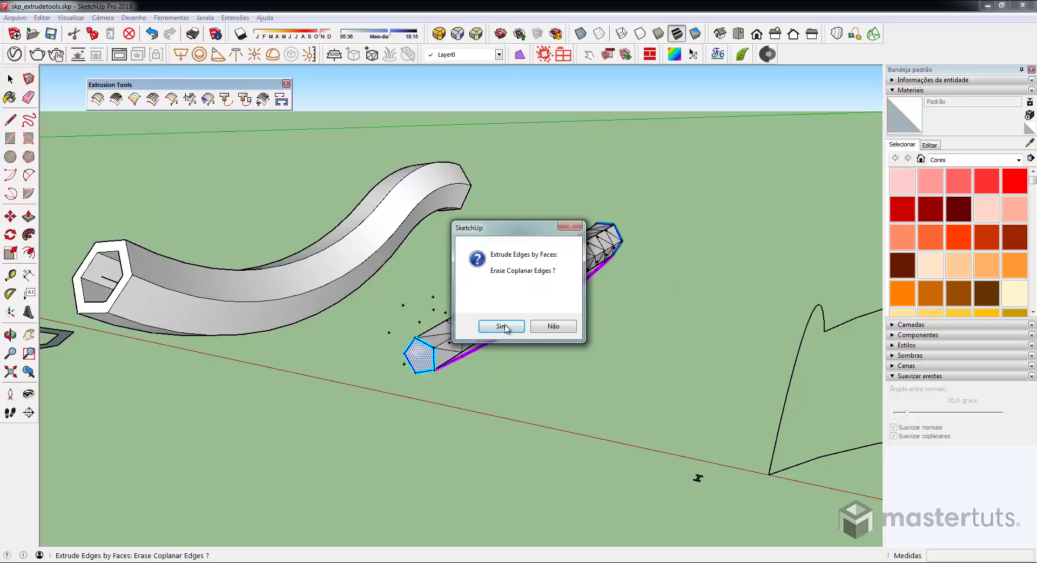
click(501, 326)
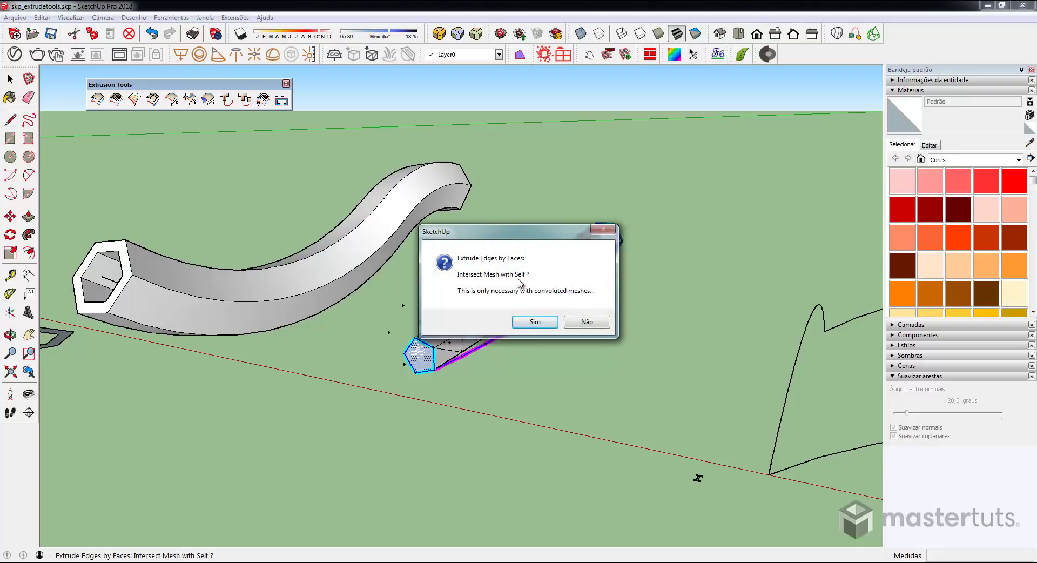
click(591, 322)
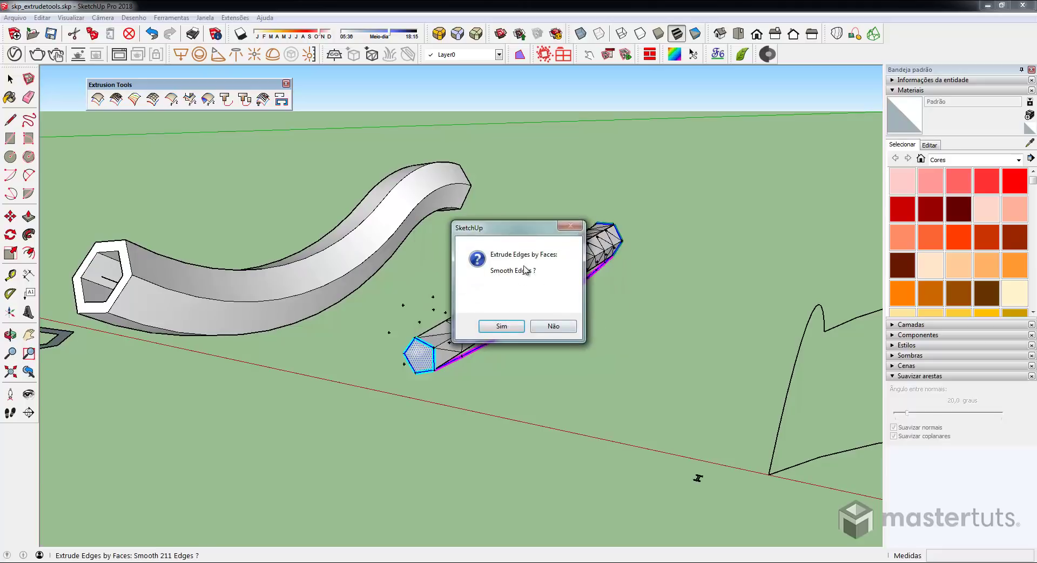
click(555, 327)
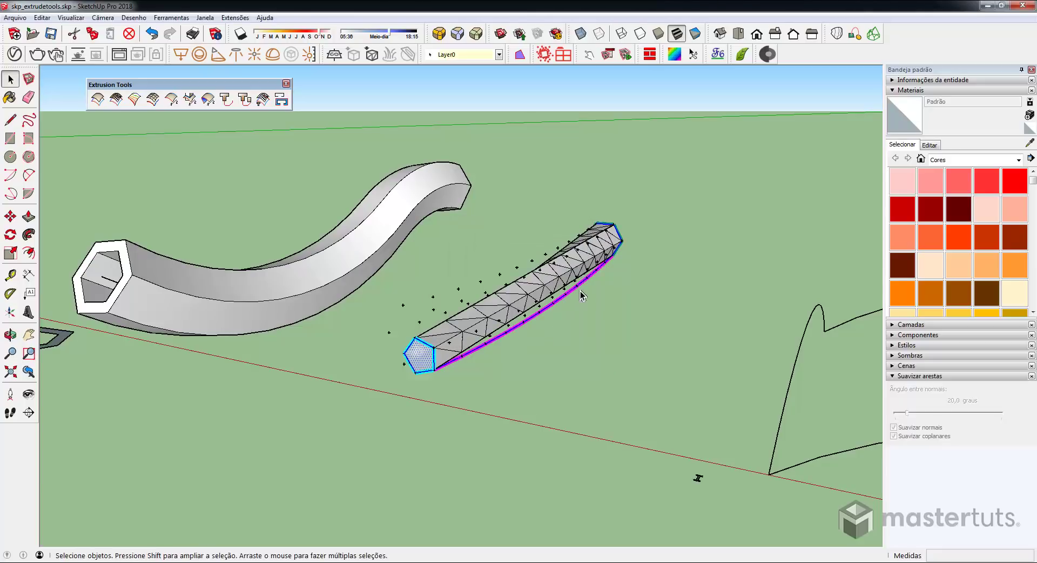
Select the small I-shaped section beside the four-curve frame as the rib shape for Extrude Edges by Rails by Face
middle_drag(581, 294, 470, 381)
scroll(422, 377, up, 8)
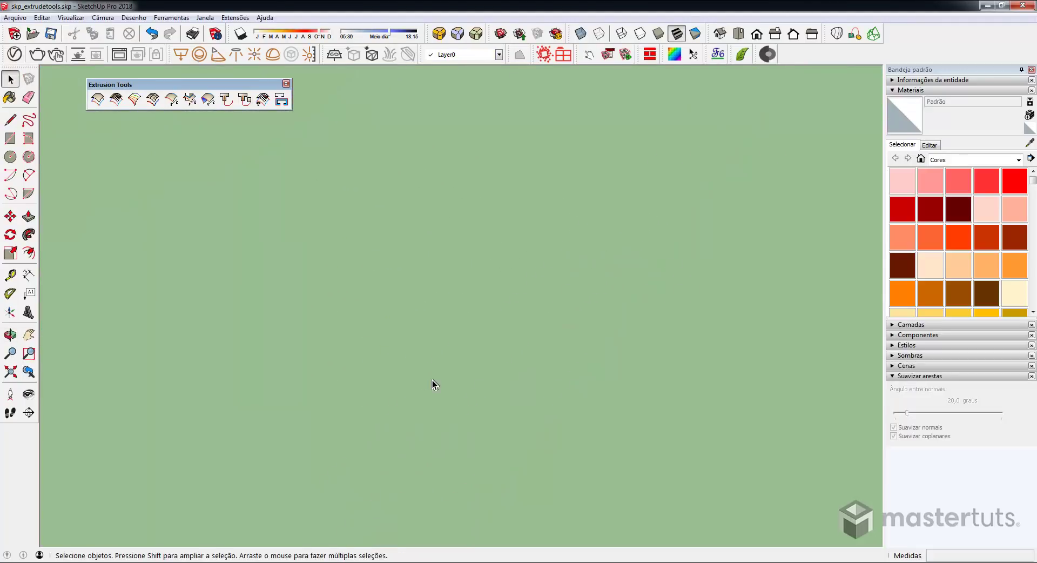
scroll(432, 380, down, 3)
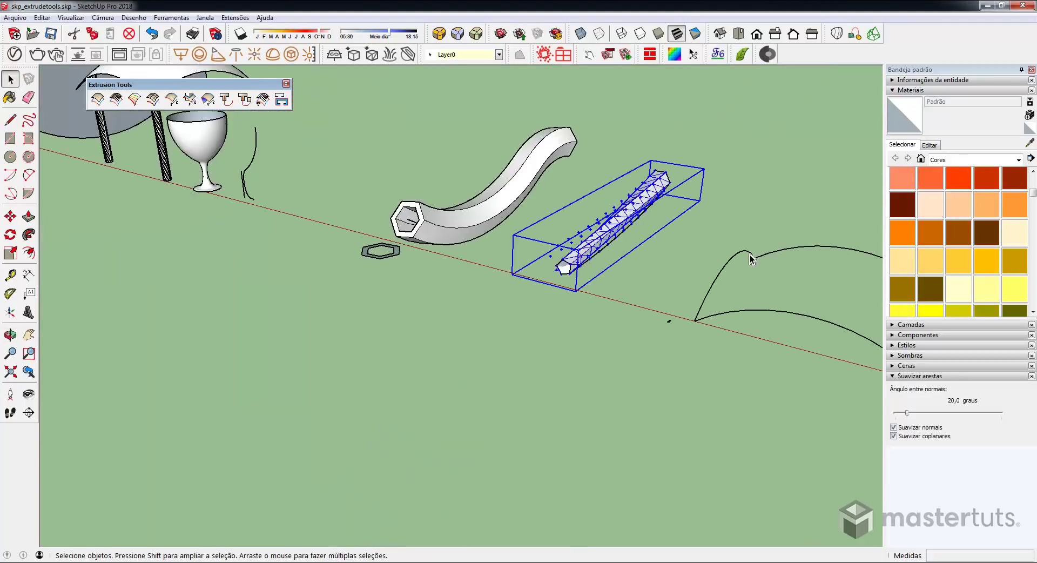
middle_drag(753, 256, 747, 253)
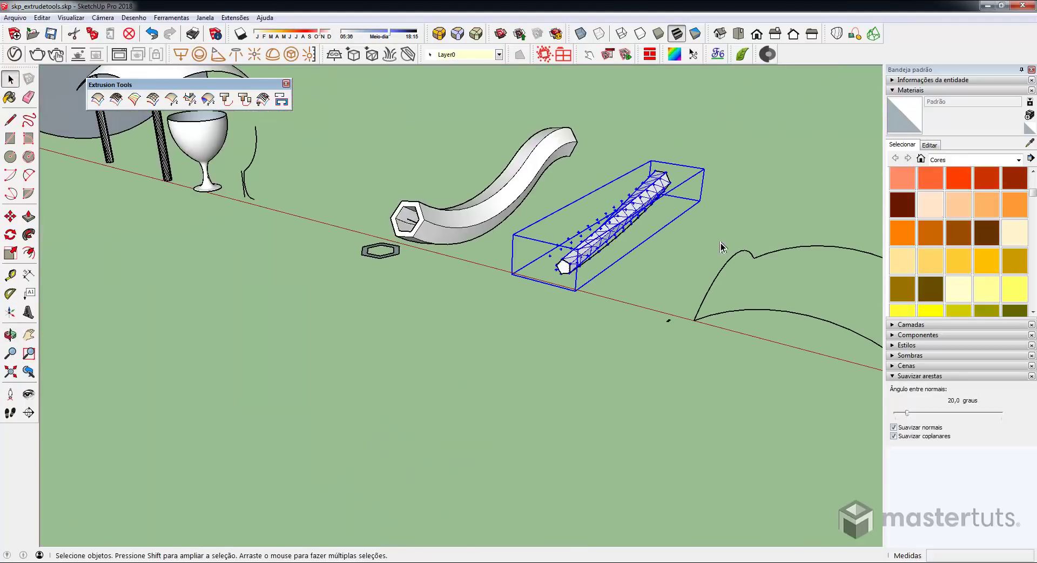
shift+middle_drag(655, 232, 499, 223)
middle_drag(499, 222, 332, 278)
scroll(585, 303, up, 4)
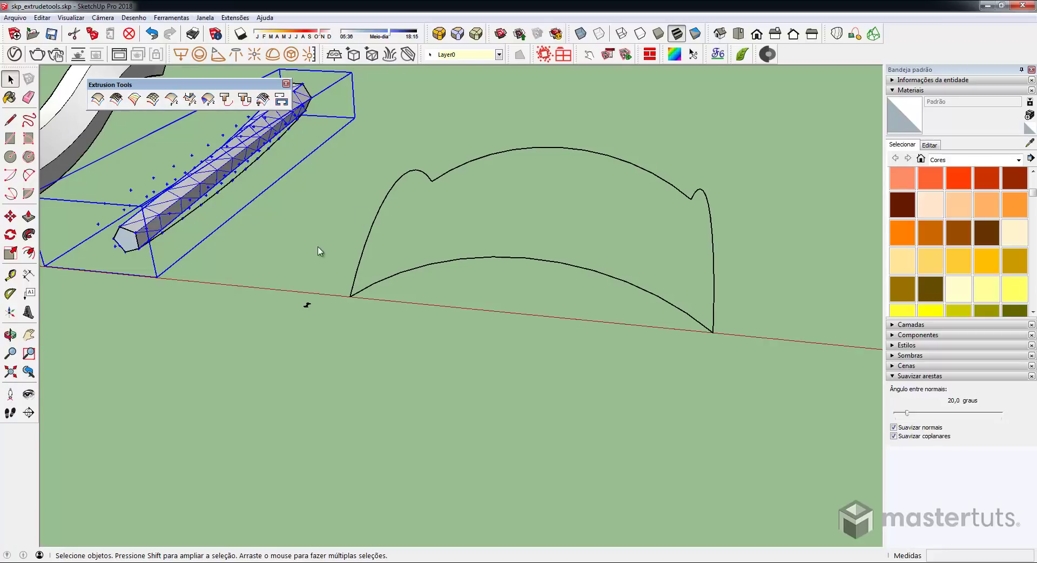
middle_drag(339, 235, 361, 273)
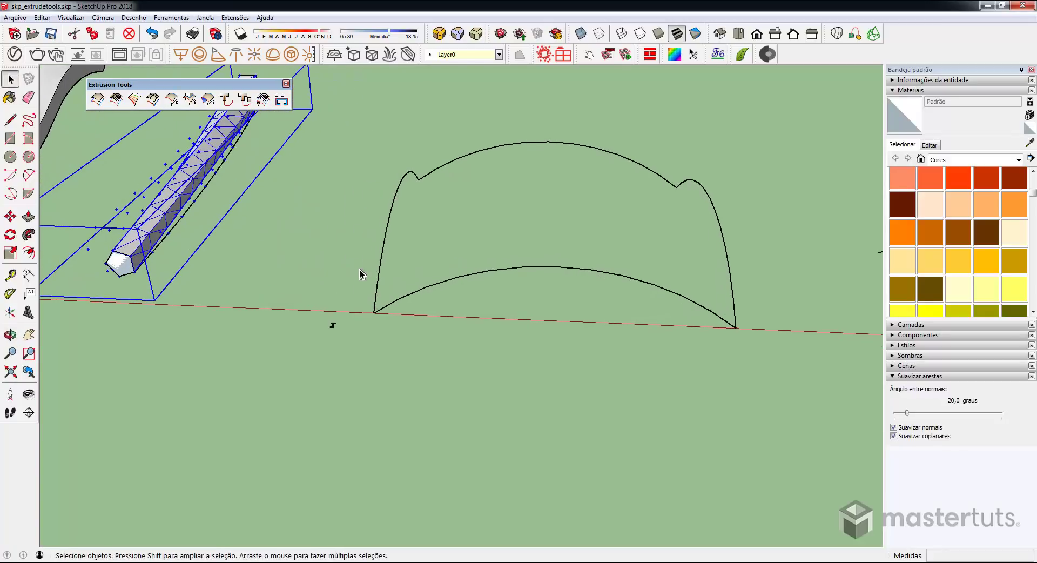
scroll(343, 299, up, 3)
drag(284, 301, 360, 382)
click(263, 99)
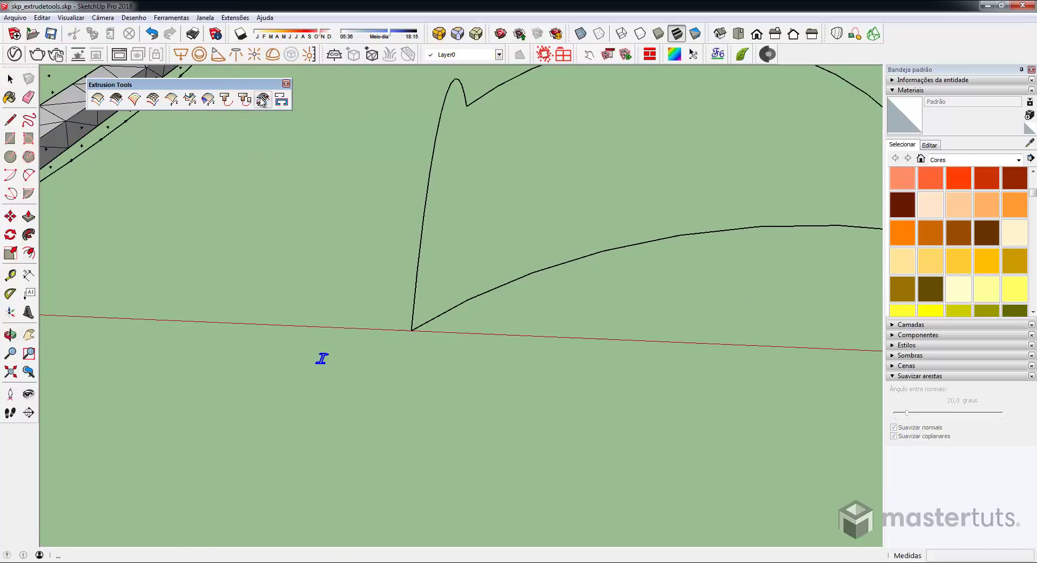
Assign one hooked side curve as profile, the upper and lower arcs as rails, and the opposite side curve as melding profile
scroll(415, 294, down, 5)
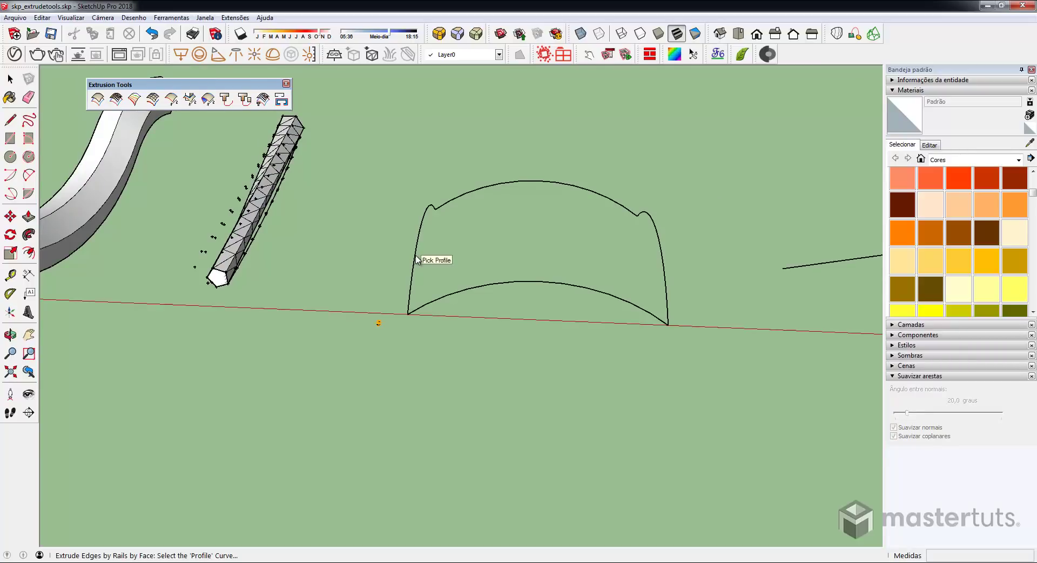
click(417, 260)
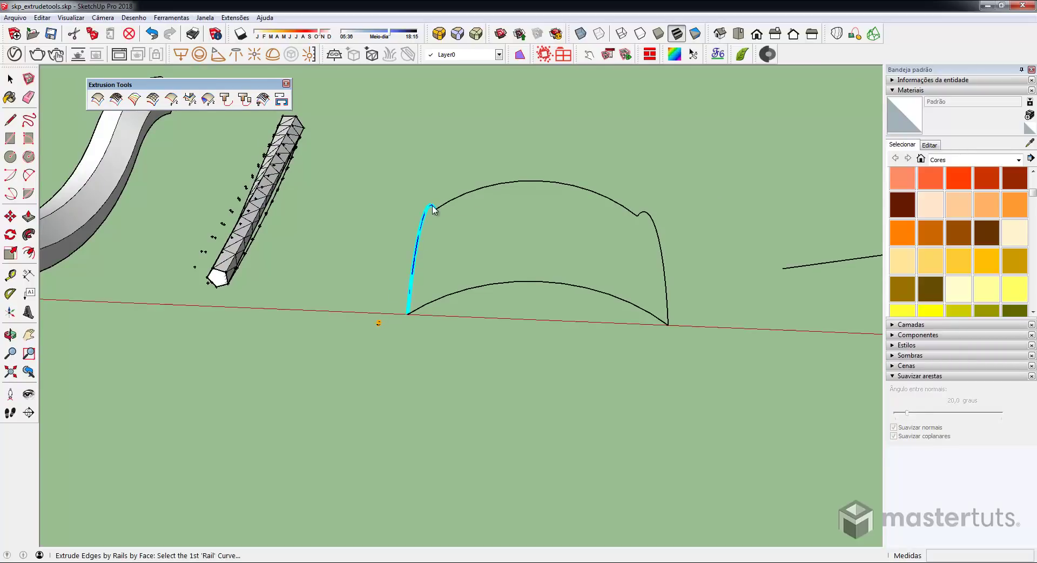
click(473, 195)
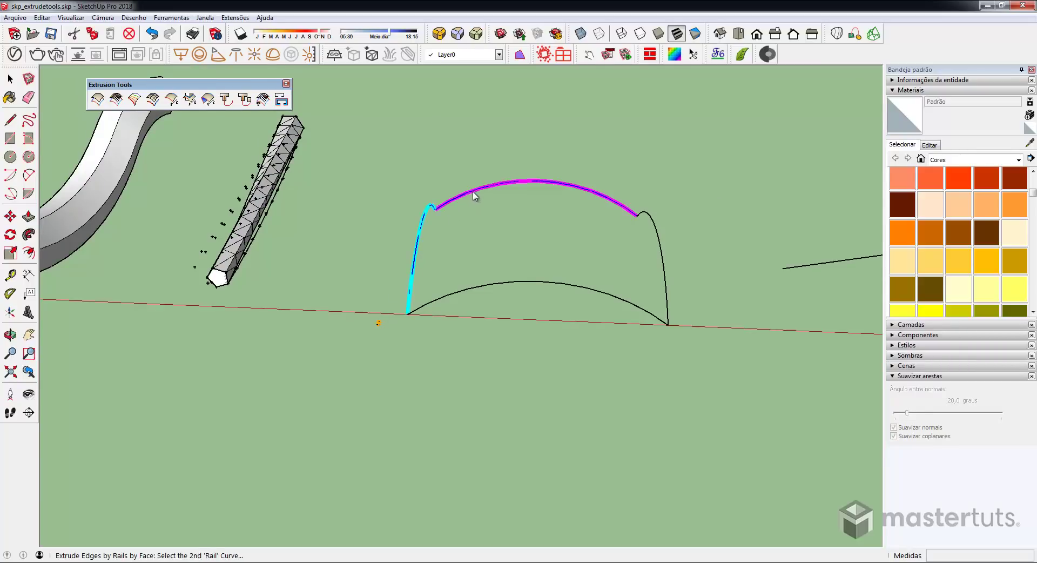
click(492, 283)
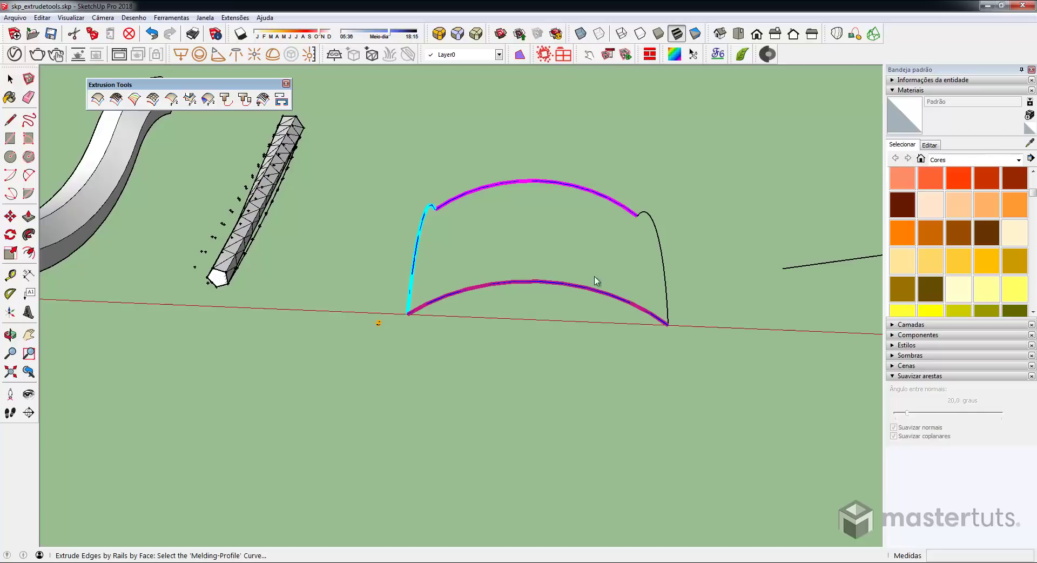
click(665, 265)
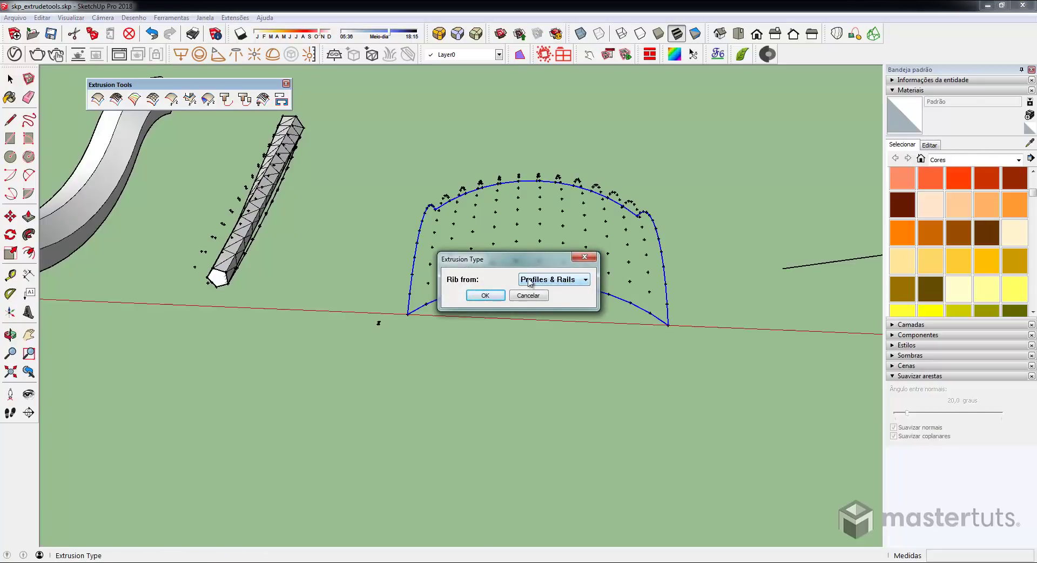
Generate the curved lattice with ribs from Profiles & Rails and view it from several angles
click(529, 282)
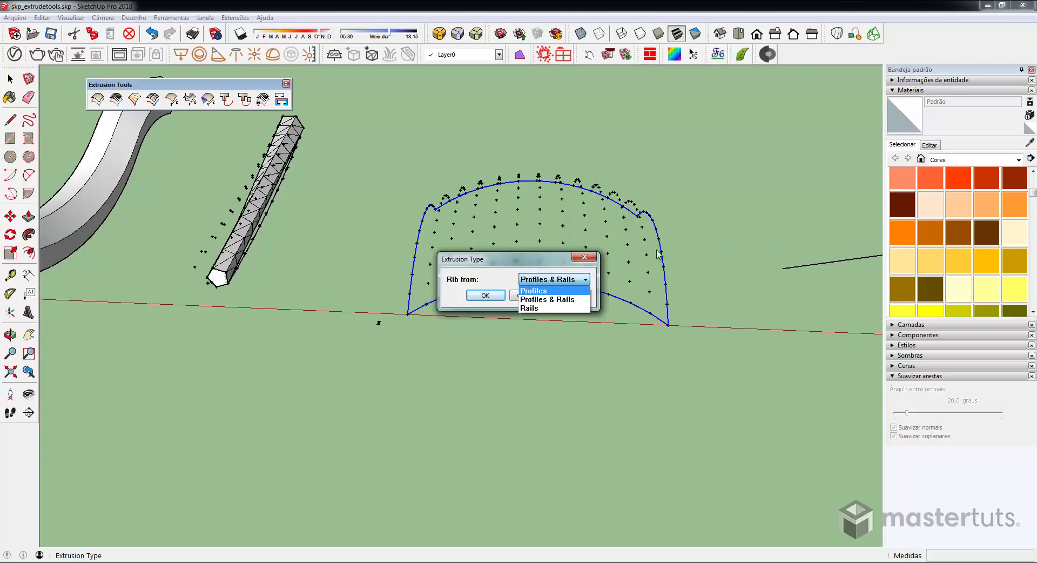
click(549, 299)
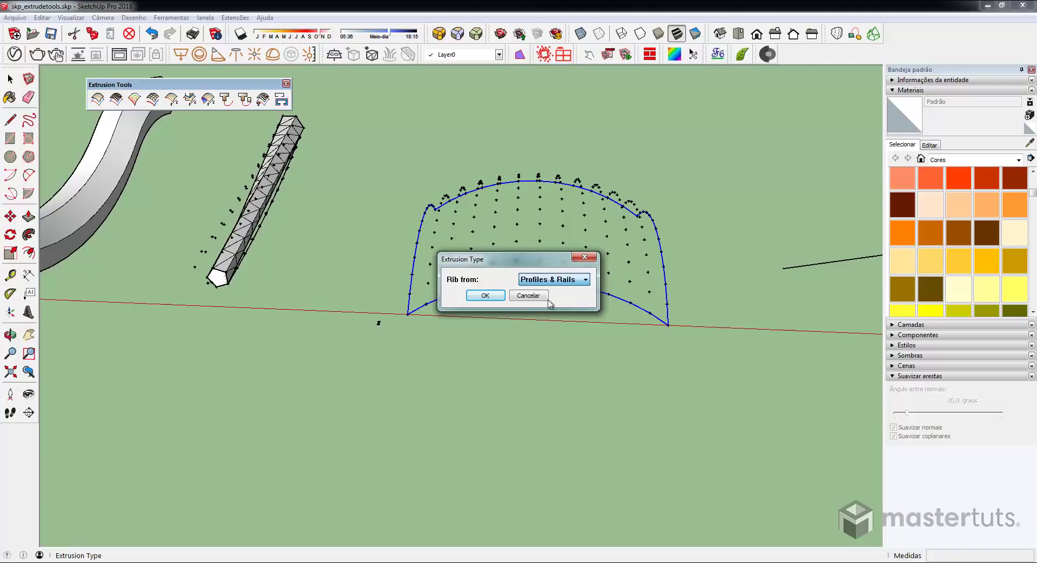
click(485, 295)
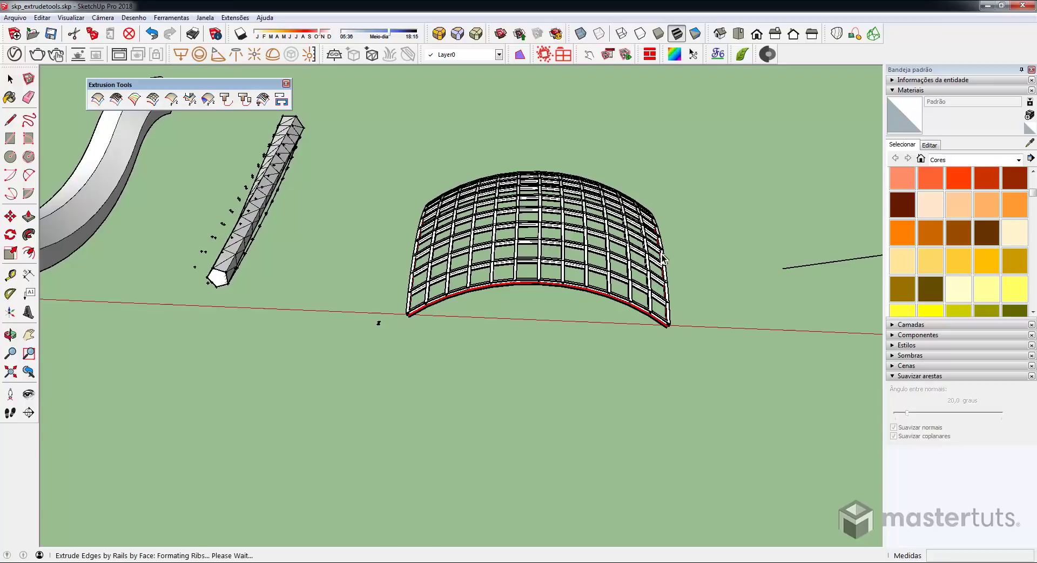
middle_drag(657, 229, 564, 299)
scroll(568, 282, up, 4)
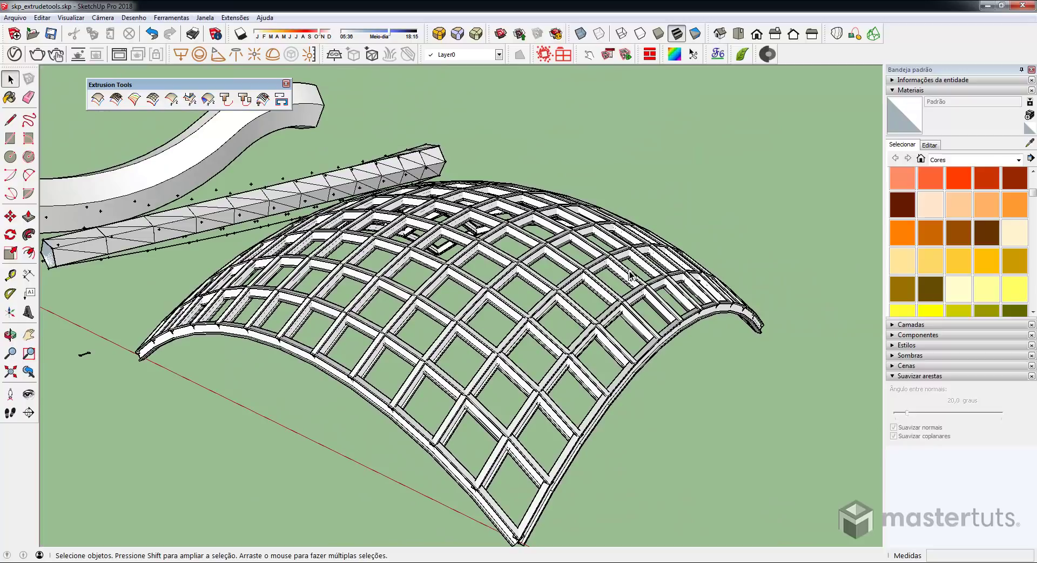
middle_drag(345, 341, 397, 300)
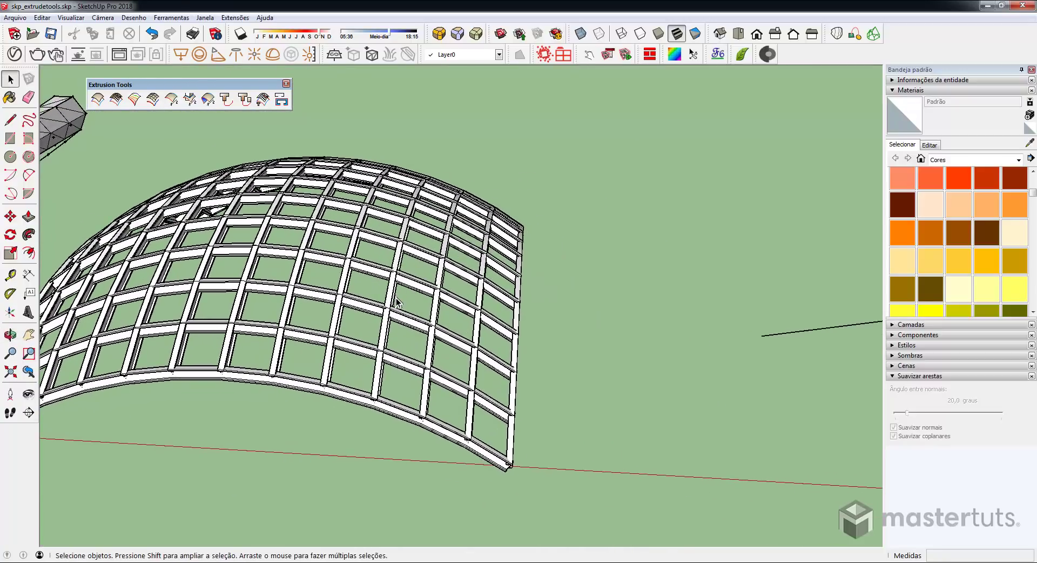
Extrude the two-segment polyline beyond the lattice by offset with a distance of 0,2m
shift+middle_drag(485, 305, 397, 299)
scroll(397, 302, down, 1)
scroll(662, 319, down, 1)
shift+middle_drag(663, 318, 505, 143)
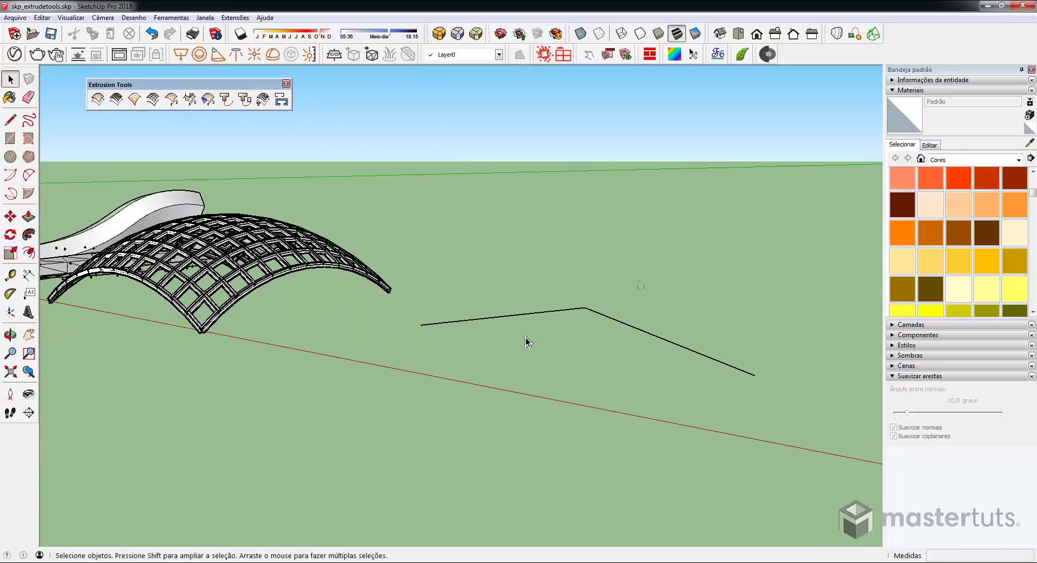
drag(526, 337, 379, 376)
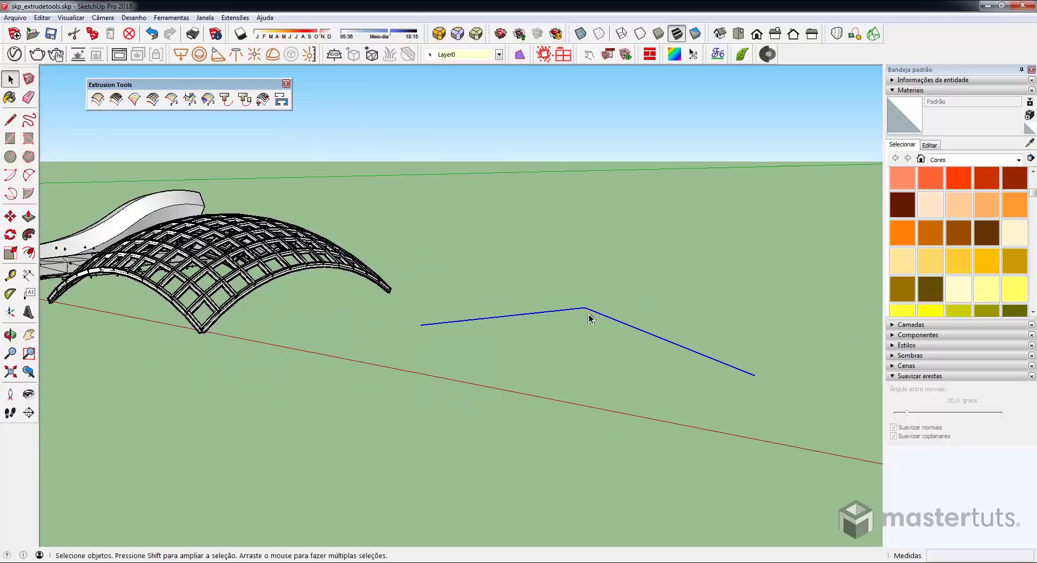
click(287, 106)
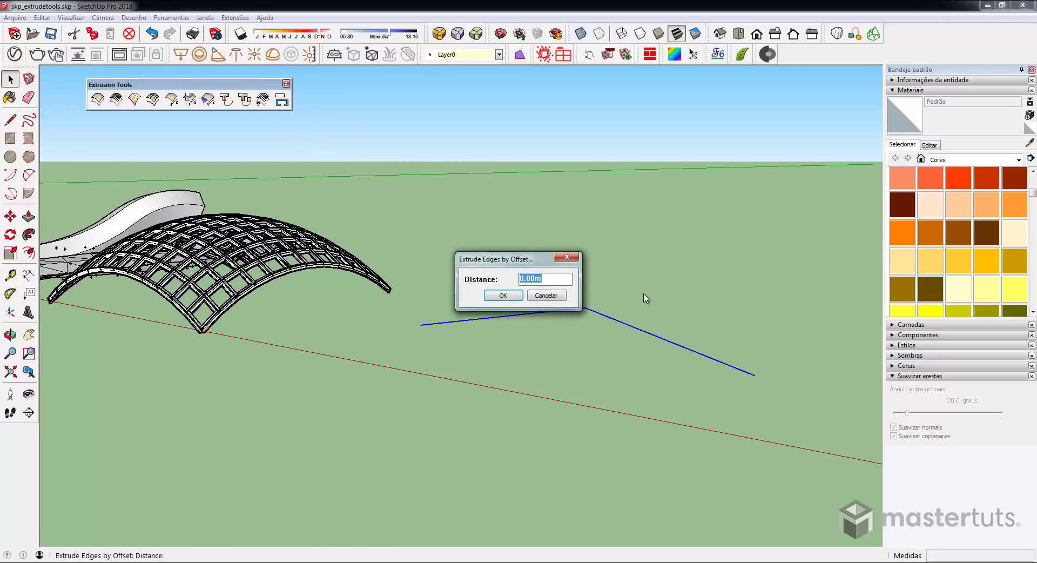
mouse_move(529, 216)
mouse_down()
mouse_move(532, 182)
mouse_move(539, 201)
mouse_up()
text(2)
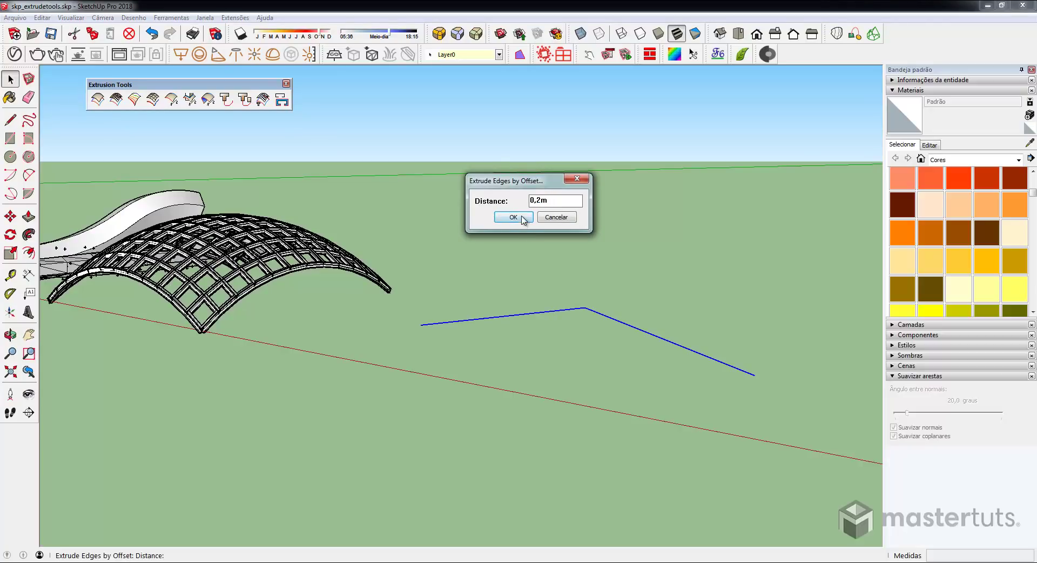
click(513, 217)
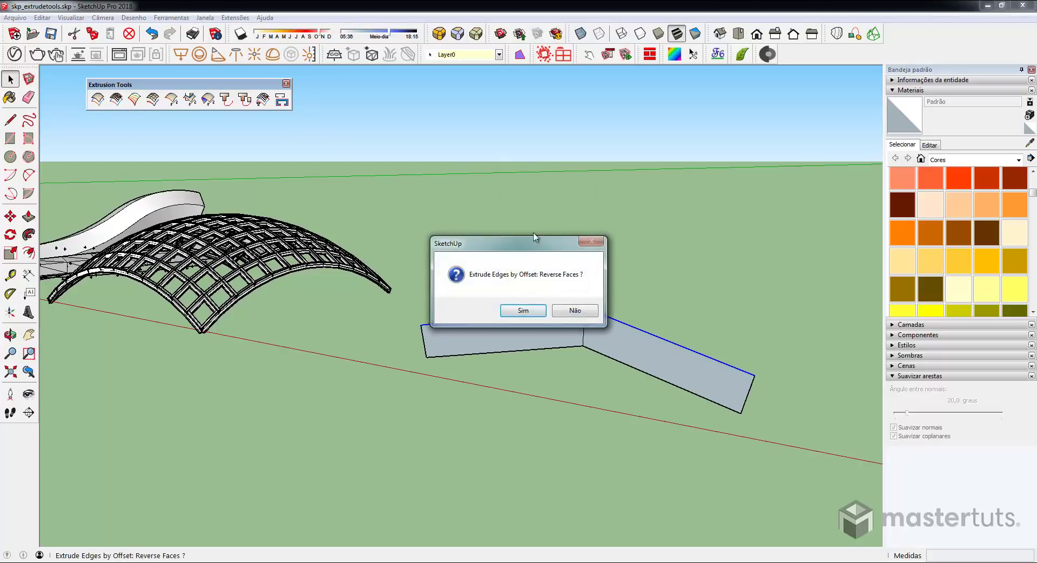
Reverse the offset strip's faces and erase its coplanar edges, without exploding its group
drag(534, 238, 535, 204)
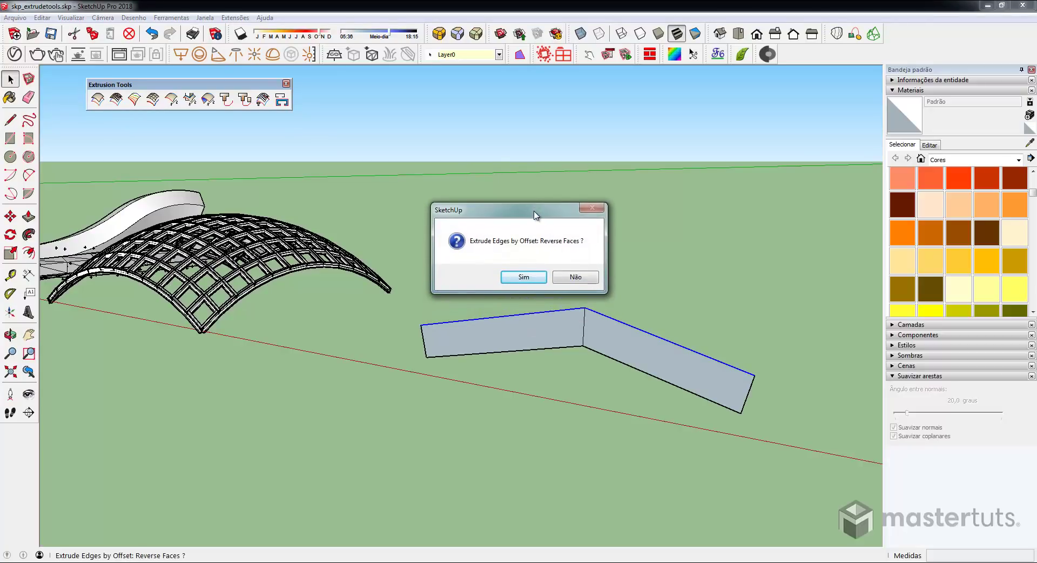
click(526, 277)
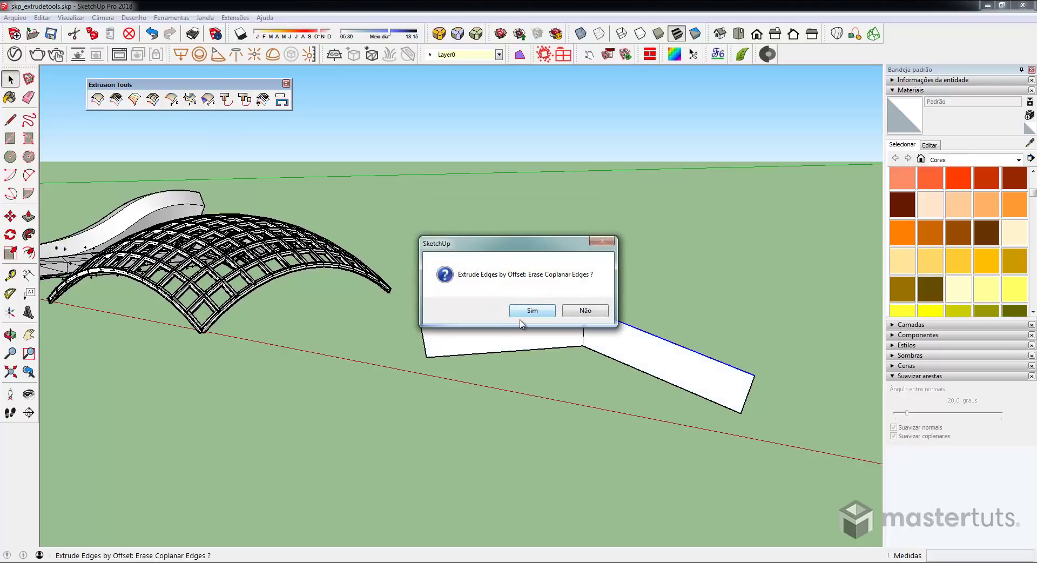
click(533, 313)
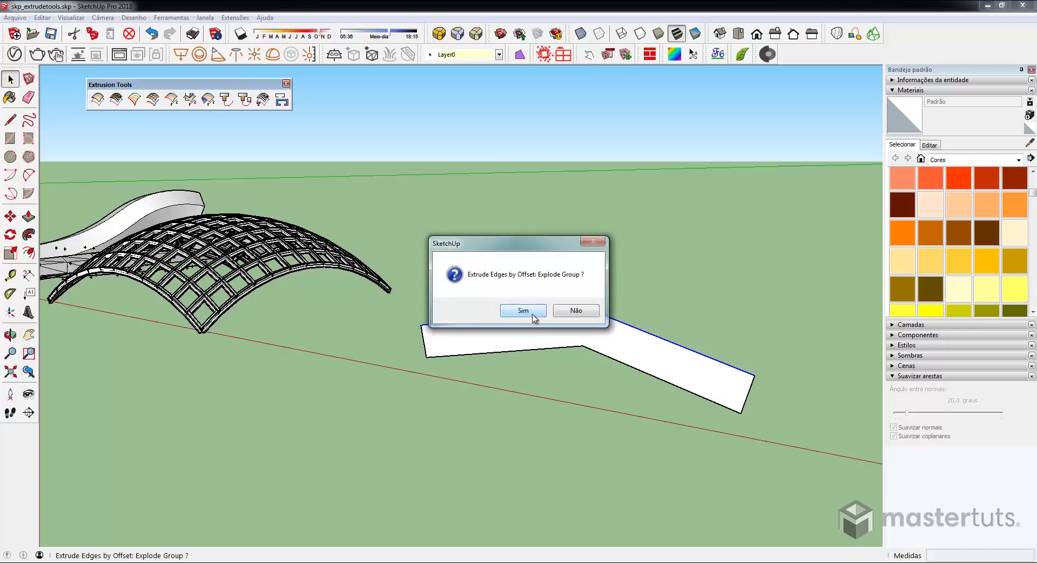
click(571, 314)
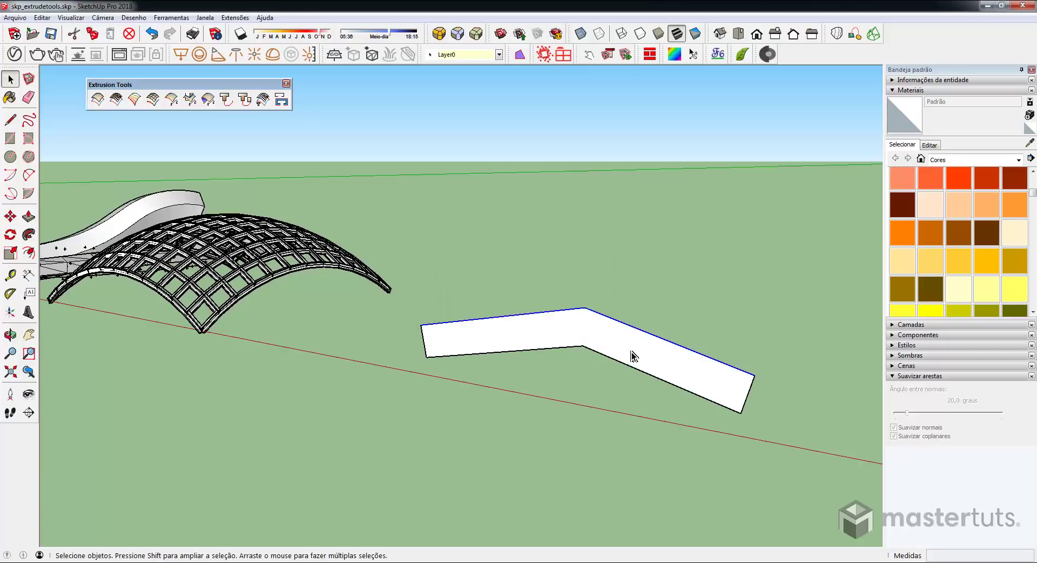
middle_drag(606, 343, 488, 350)
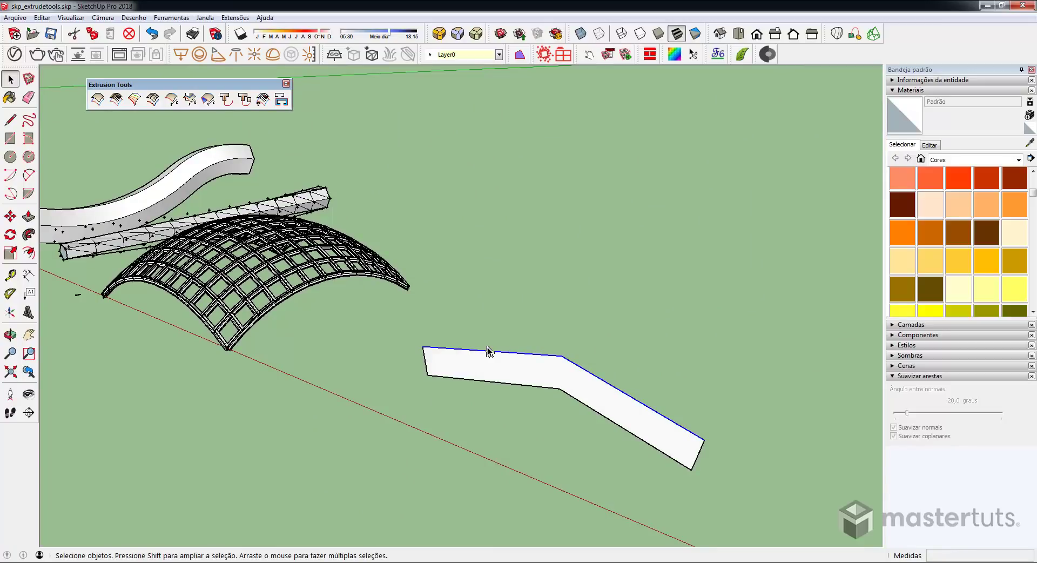